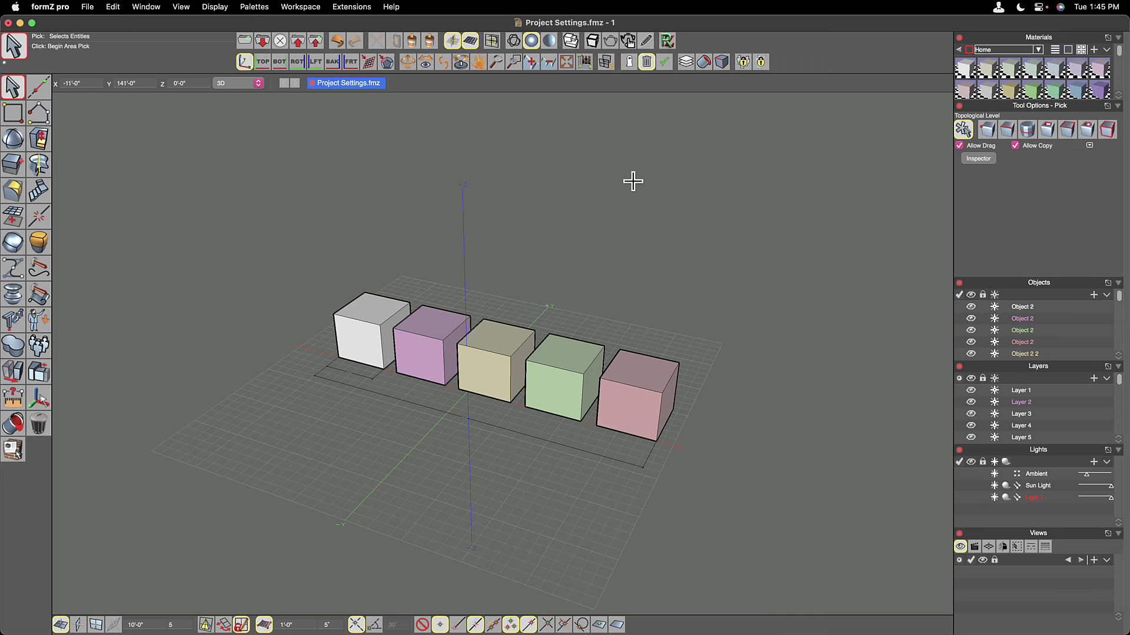
# - Show the Palettes menu and scroll through its full list of palettes
pyautogui.click(254, 7)
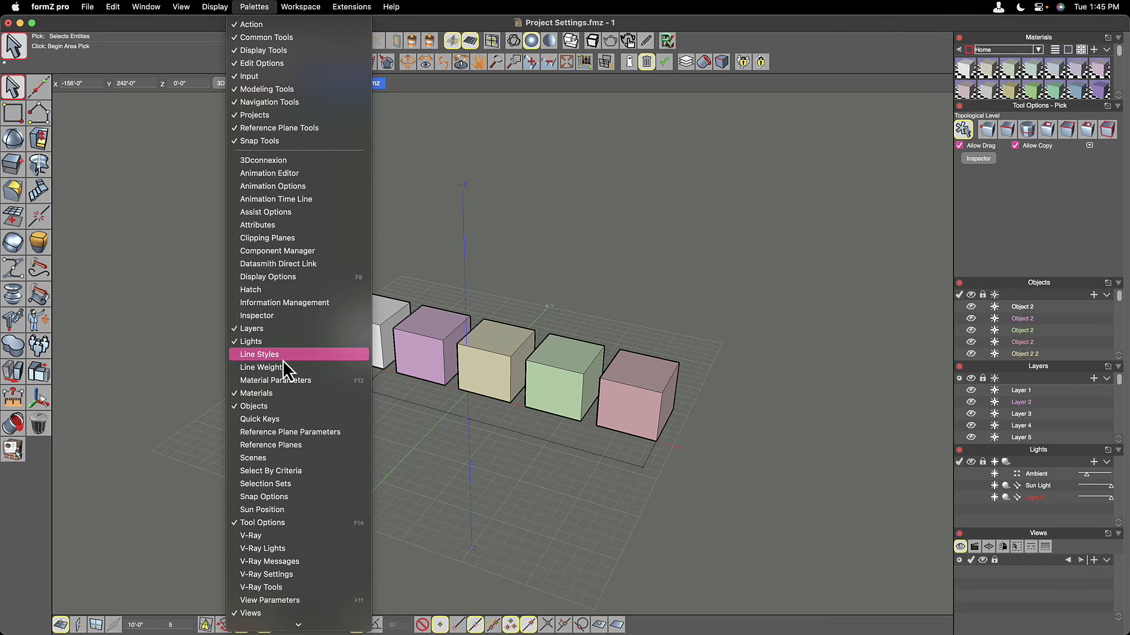
pyautogui.scroll(-5, 286, 369)
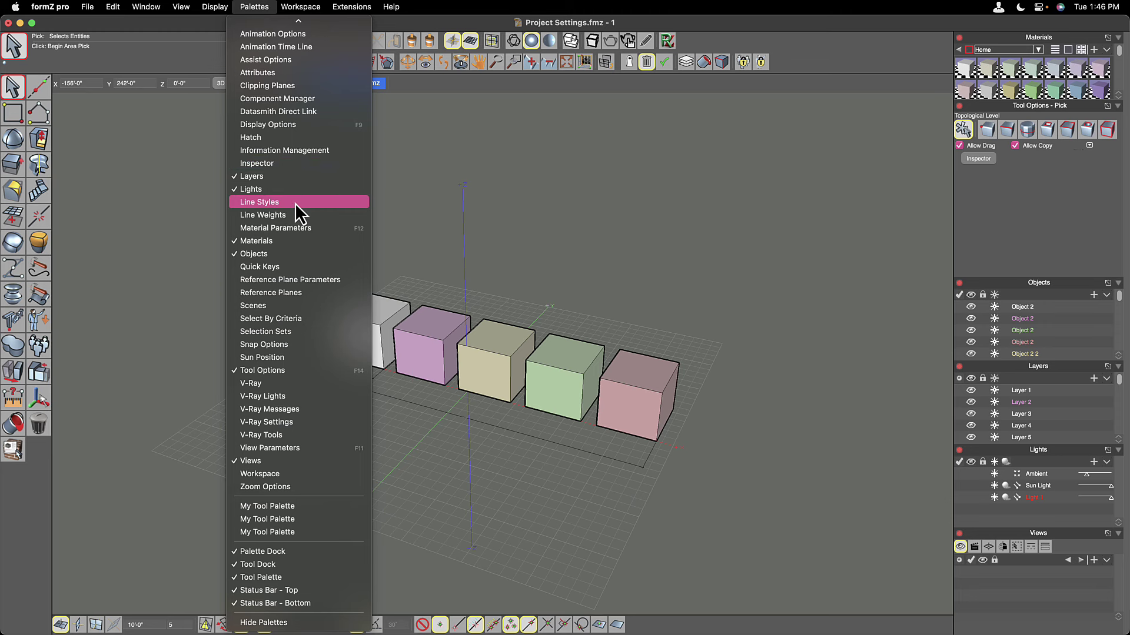
pyautogui.scroll(5, 291, 418)
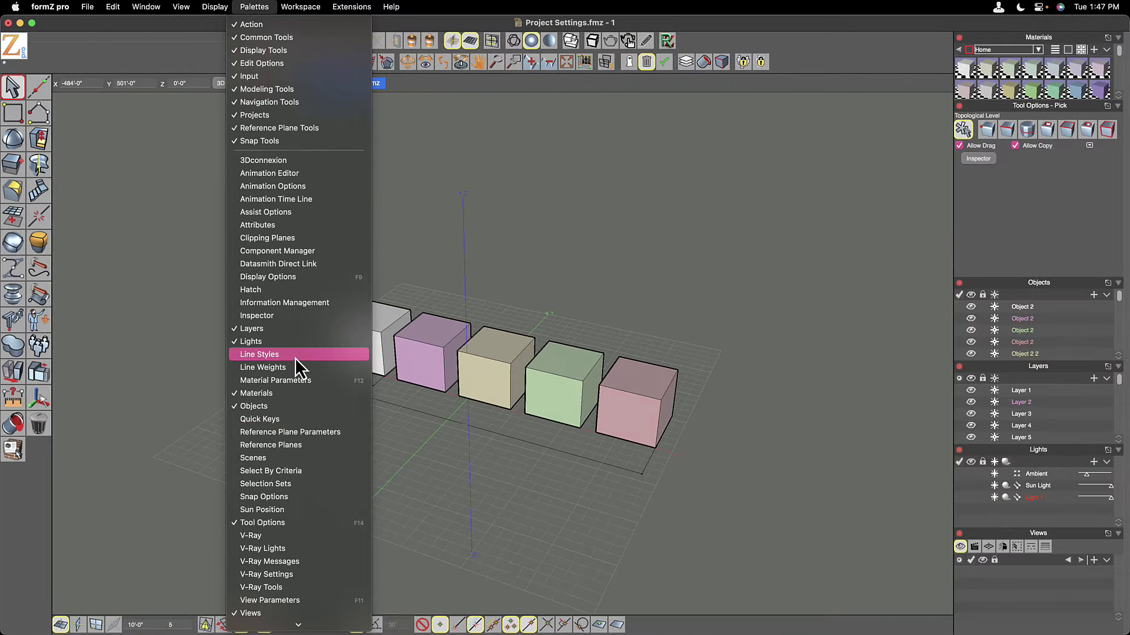
# - Show the Hatch palette and place it at the upper right beside the docked palettes
pyautogui.click(270, 290)
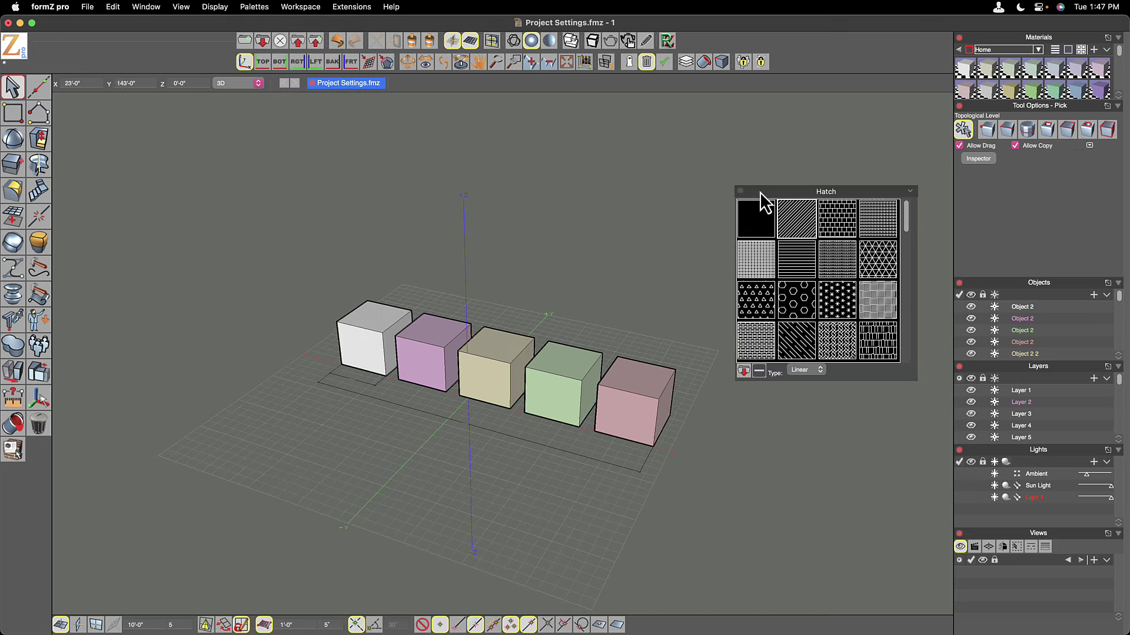
pyautogui.moveTo(760, 192)
pyautogui.mouseDown()
pyautogui.moveTo(733, 144)
pyautogui.moveTo(703, 180)
pyautogui.moveTo(754, 119)
pyautogui.moveTo(795, 106)
pyautogui.mouseUp()
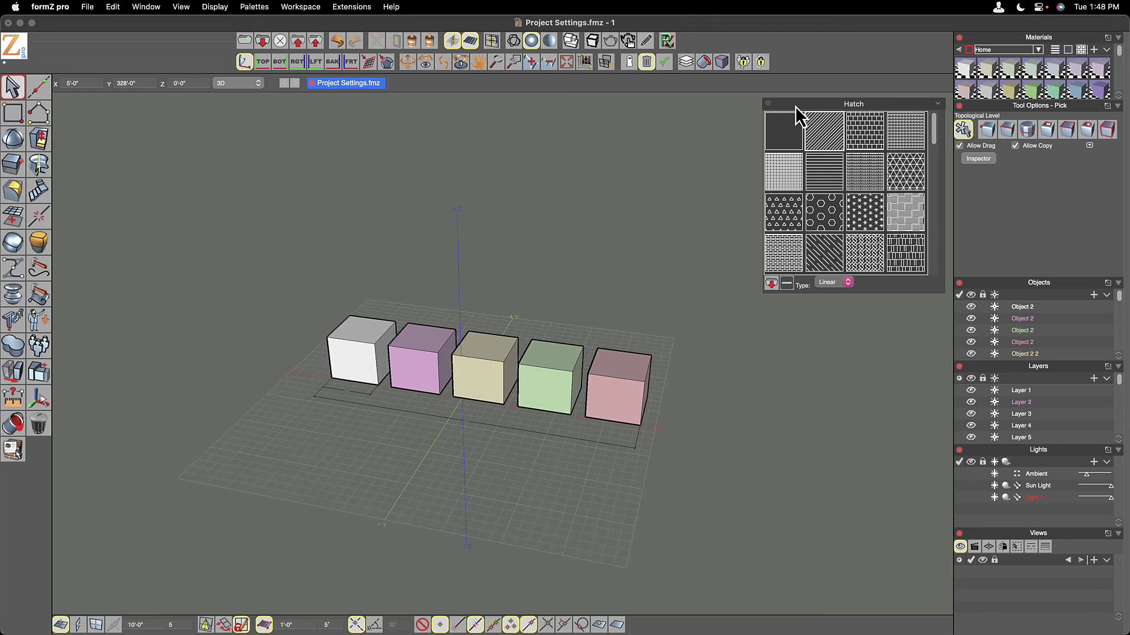
pyautogui.moveTo(796, 106)
pyautogui.mouseDown()
pyautogui.moveTo(797, 133)
pyautogui.moveTo(733, 137)
pyautogui.moveTo(789, 167)
pyautogui.moveTo(1111, 157)
pyautogui.moveTo(903, 147)
pyautogui.moveTo(796, 108)
pyautogui.moveTo(742, 112)
pyautogui.moveTo(794, 105)
pyautogui.mouseUp()
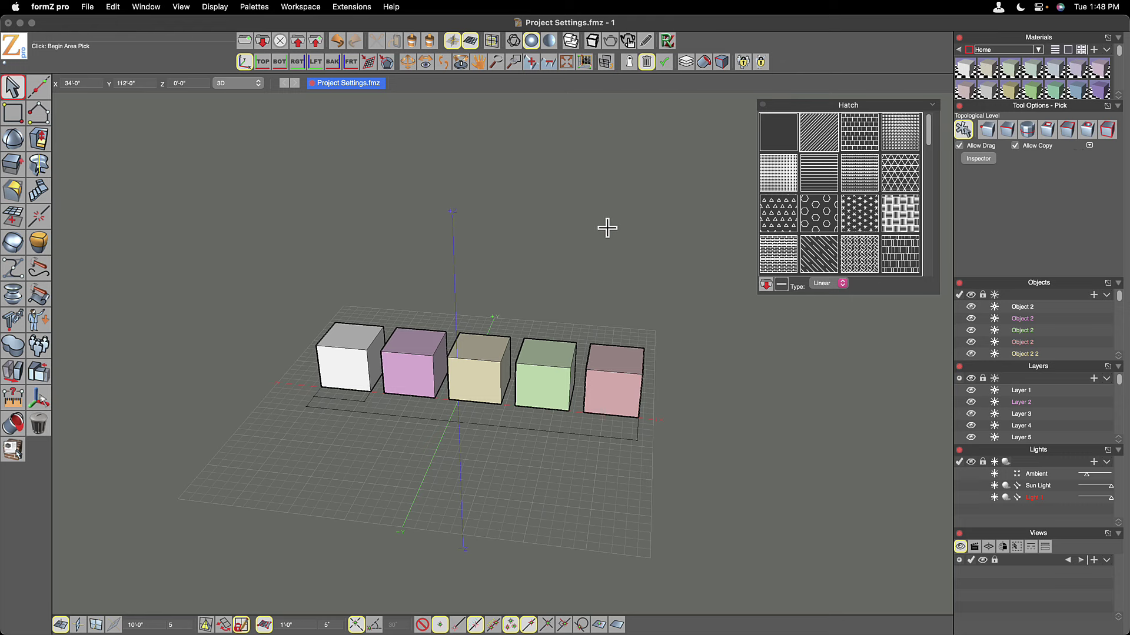
pyautogui.scroll(-1, 607, 228)
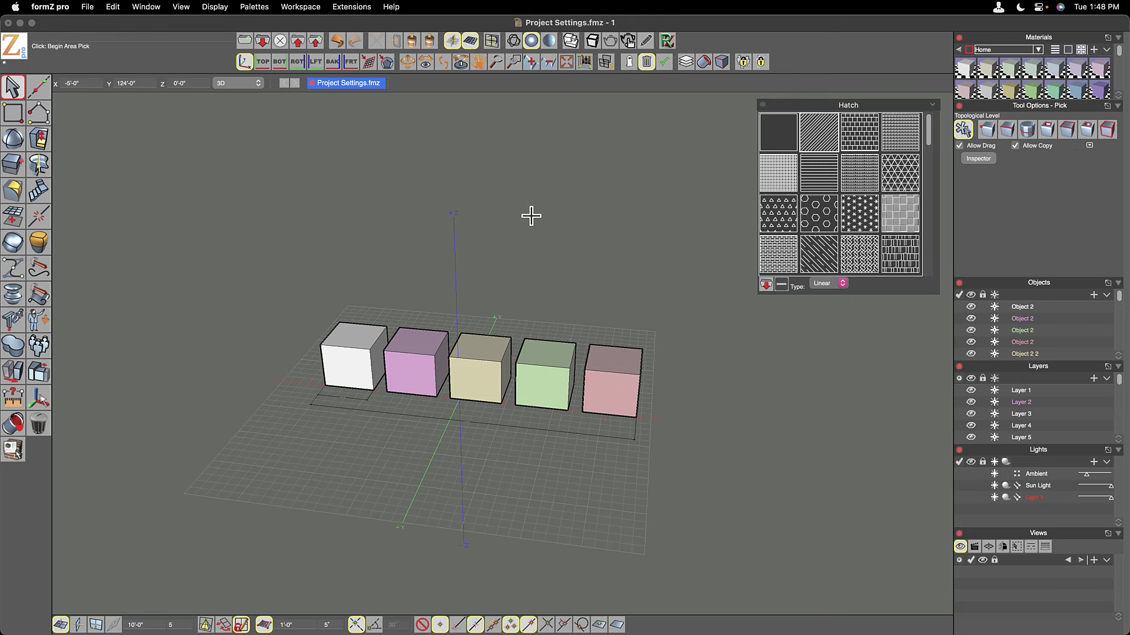
pyautogui.click(254, 7)
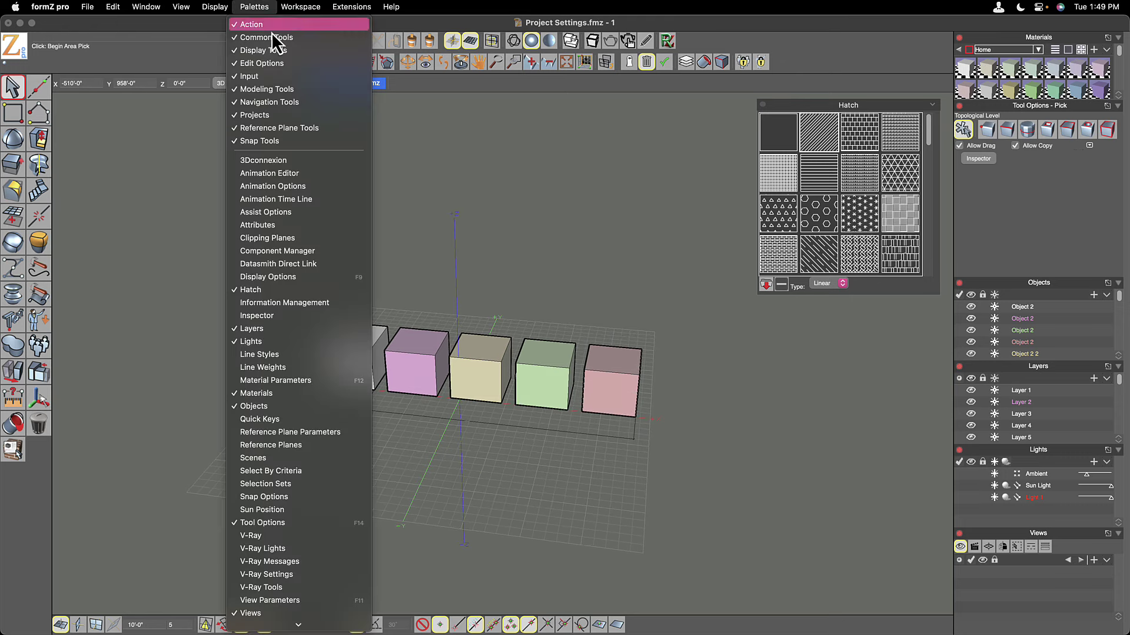
pyautogui.click(267, 291)
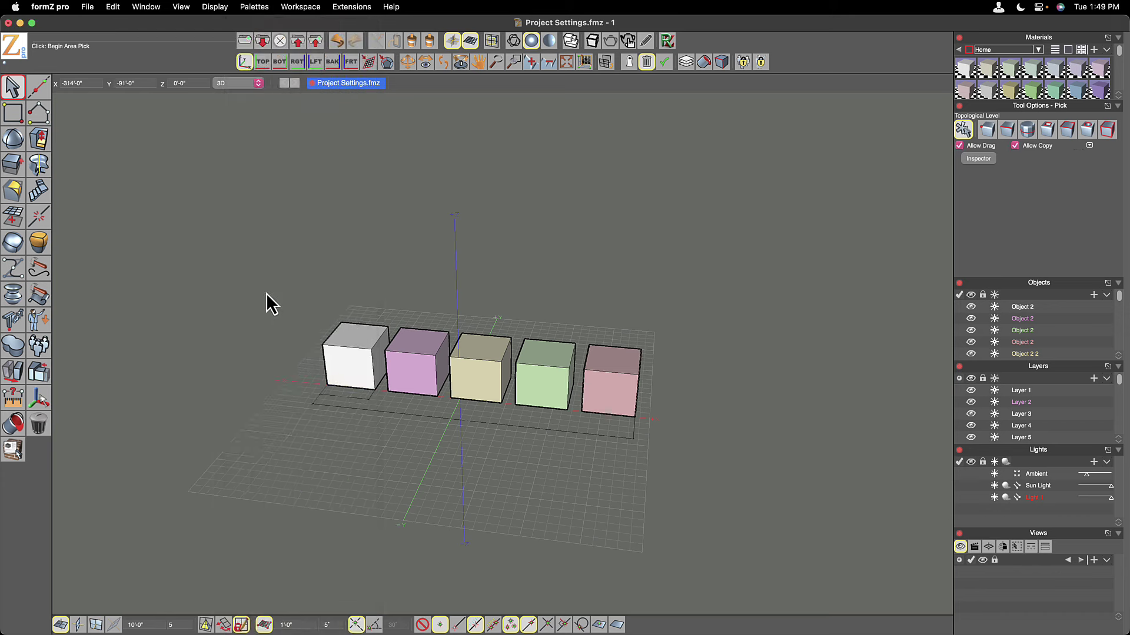
pyautogui.click(255, 7)
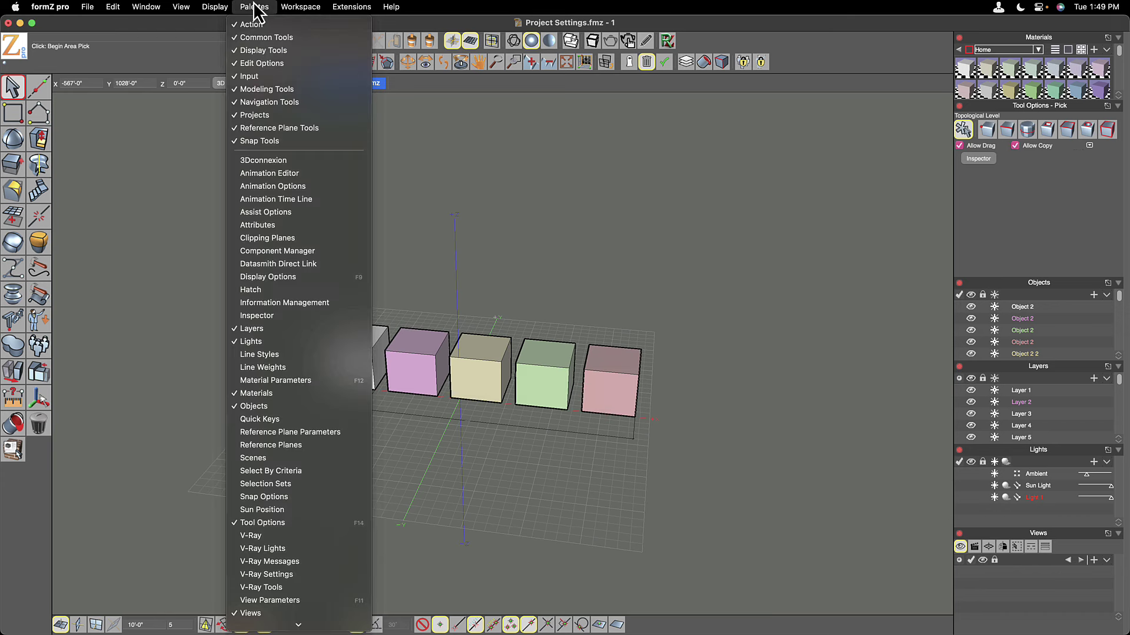
pyautogui.click(271, 291)
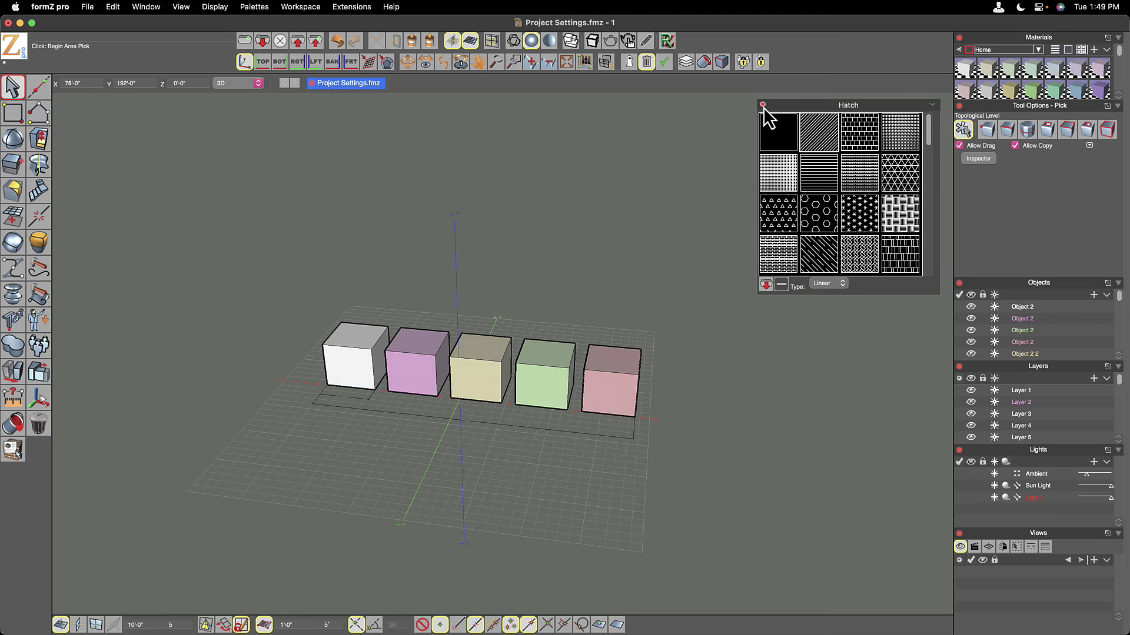
# - Collapse the floating Hatch palette with its top-right chevron so its swatches are hidden
pyautogui.click(932, 106)
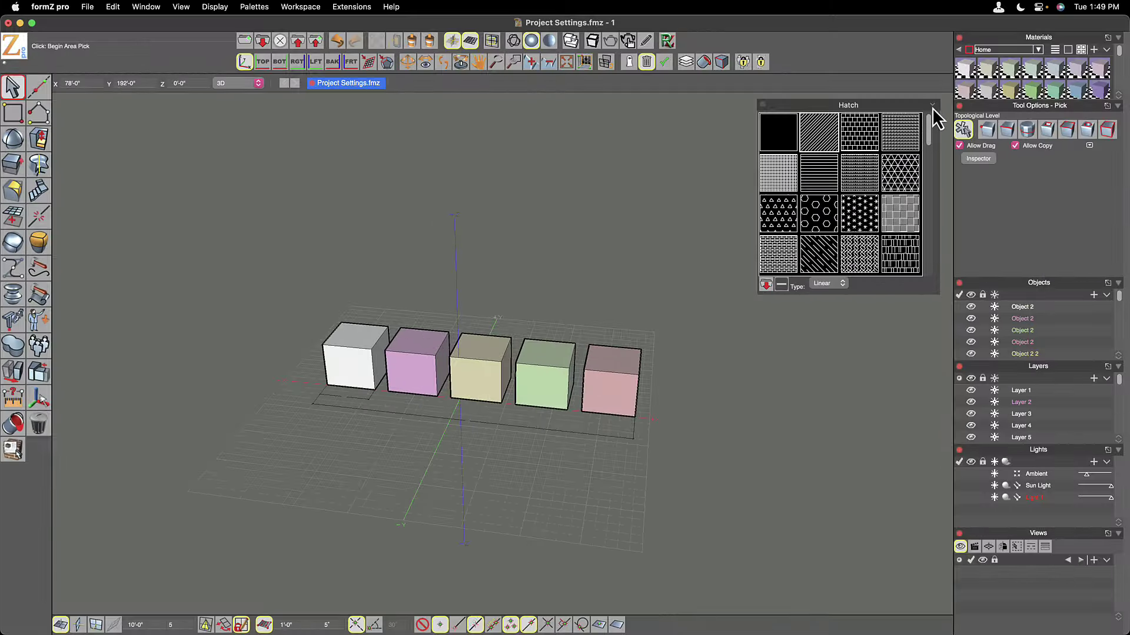
pyautogui.click(932, 106)
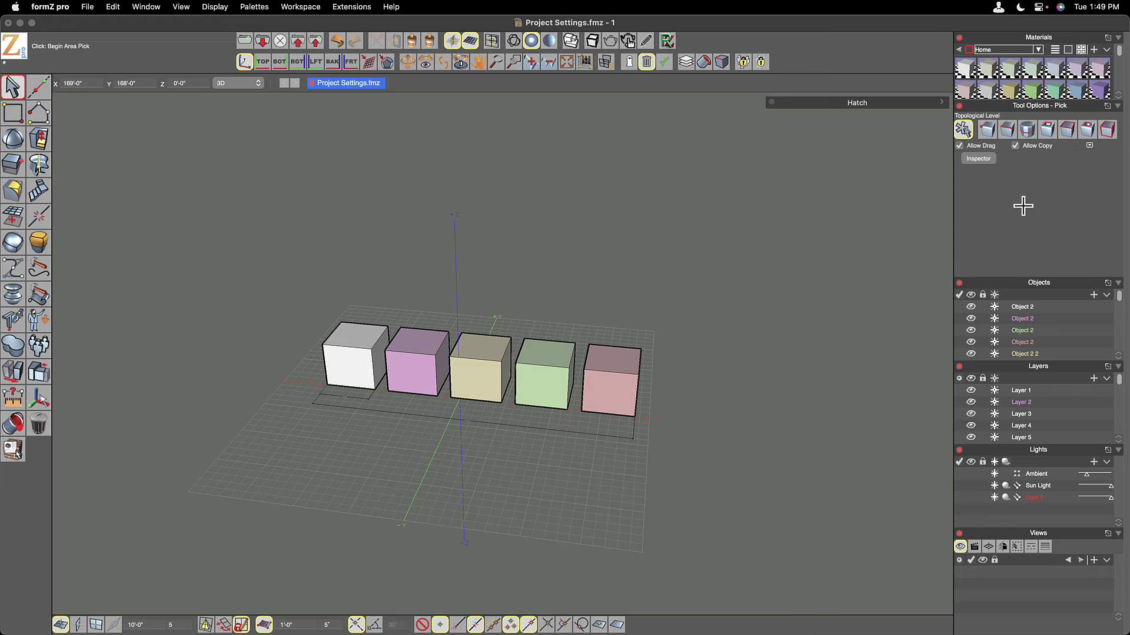
# - Dock the Hatch palette into the right-hand column and toggle it expanded and collapsed
pyautogui.moveTo(890, 111); pyautogui.dragTo(1069, 118)
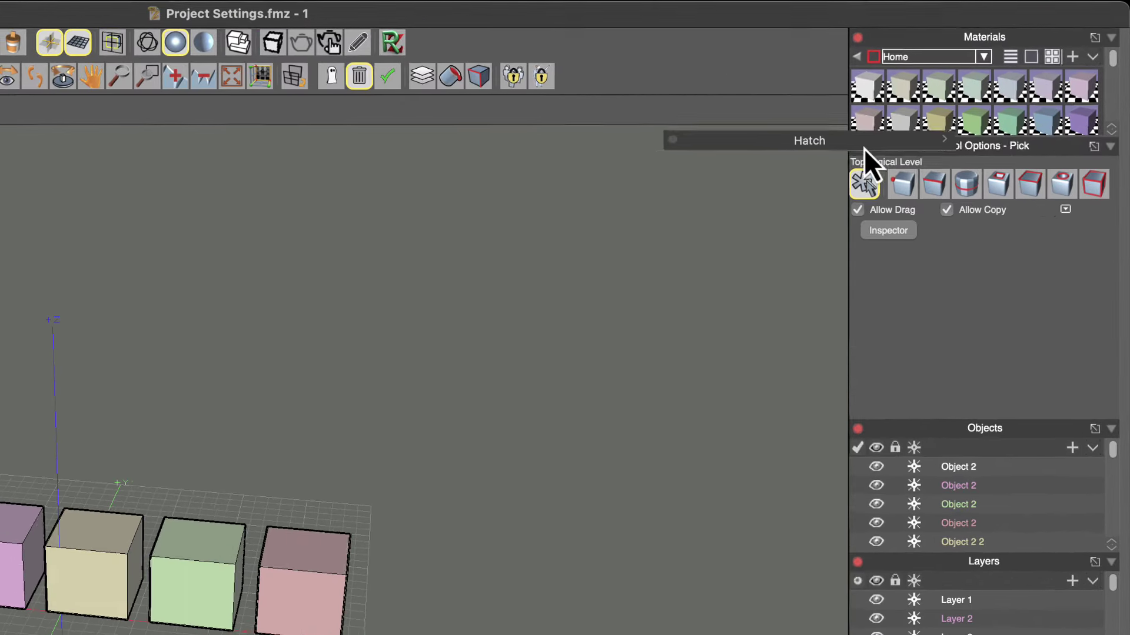
pyautogui.moveTo(1033, 166); pyautogui.dragTo(1034, 167)
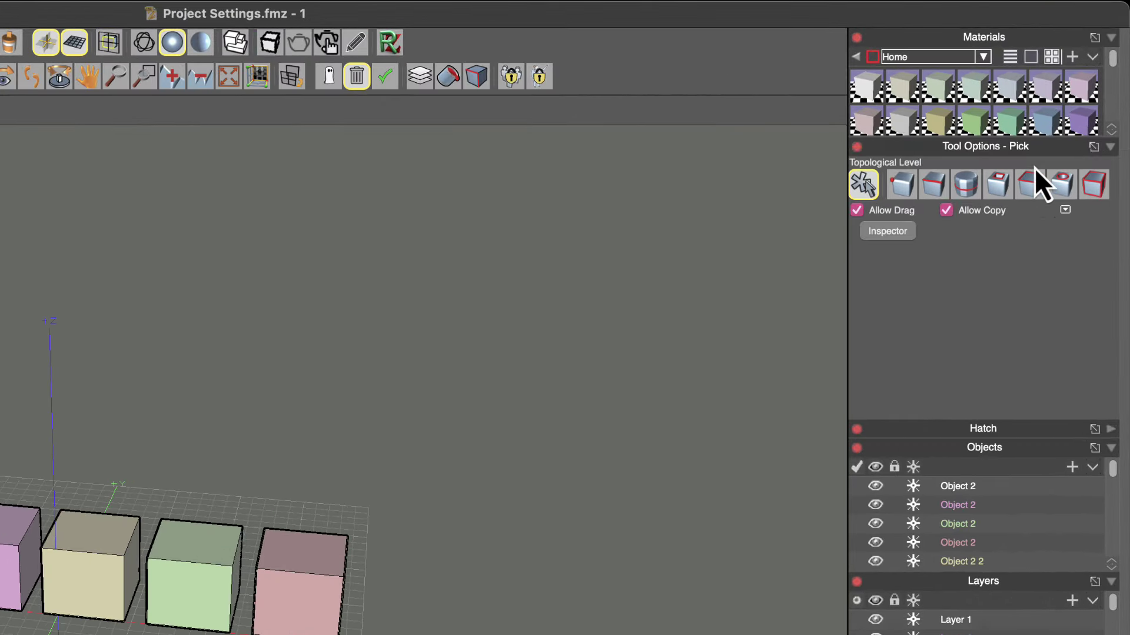
pyautogui.click(1110, 429)
pyautogui.click(1111, 429)
pyautogui.click(1110, 430)
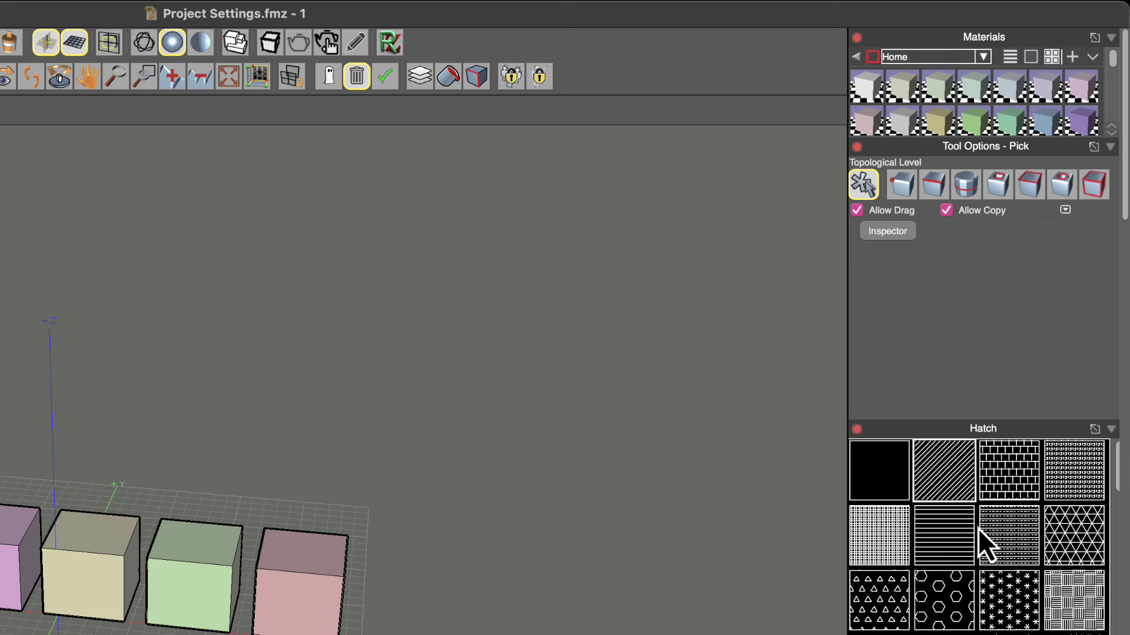
pyautogui.click(1111, 430)
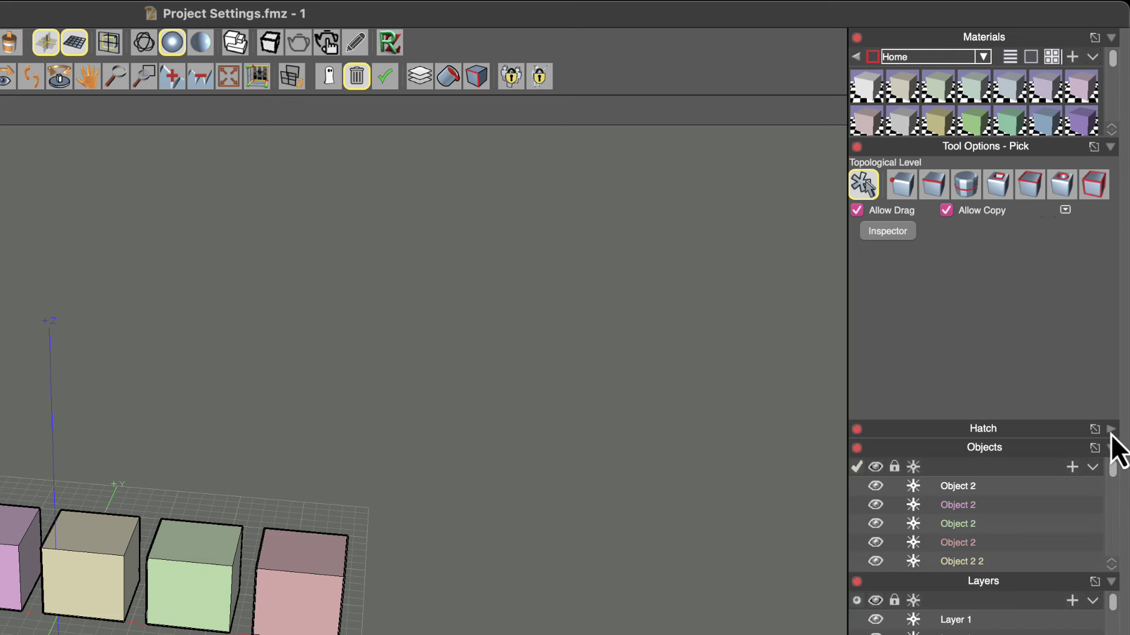
# - Collapse the Objects, Layers, Lights, Views, Tool Options and Materials palettes to their headers
pyautogui.click(1111, 449)
pyautogui.click(1111, 467)
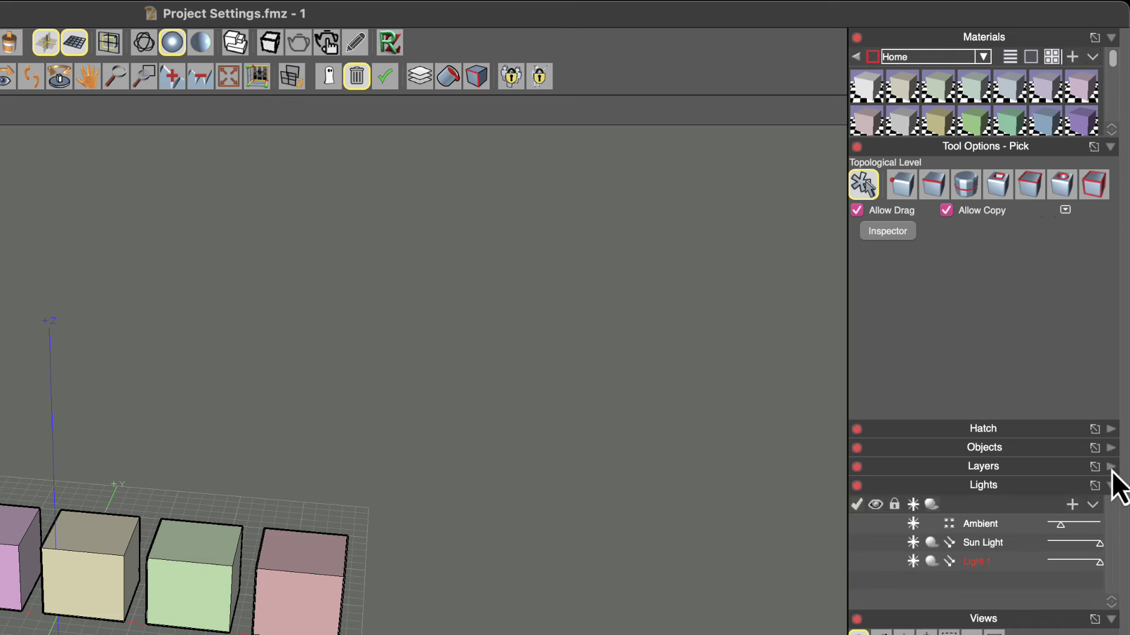
pyautogui.click(1111, 485)
pyautogui.click(1111, 504)
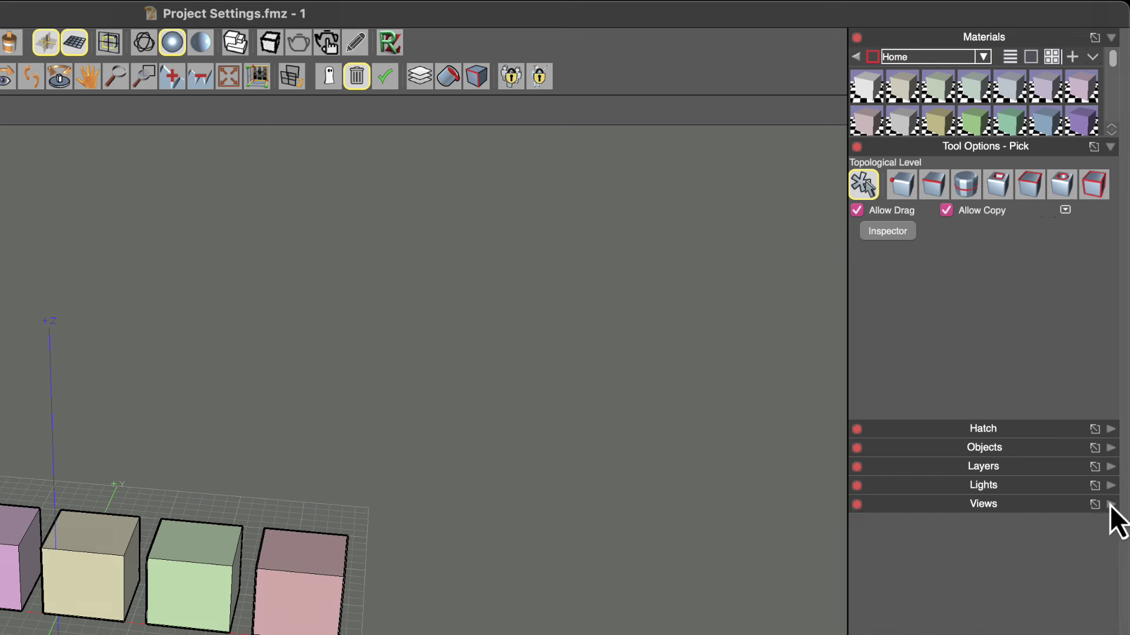
pyautogui.click(1111, 147)
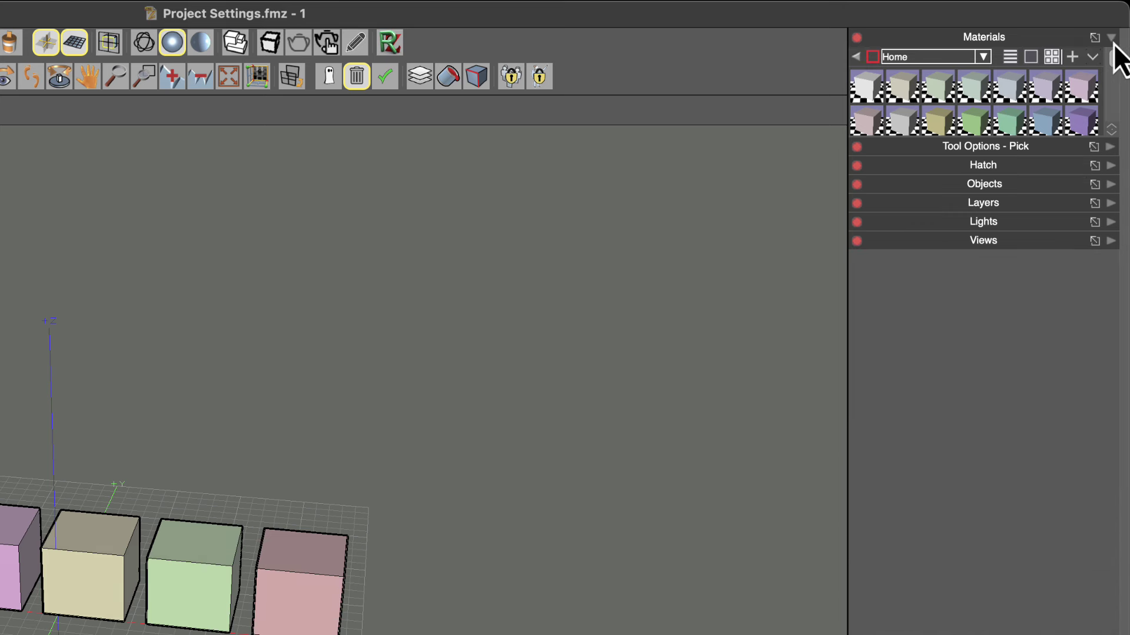
pyautogui.click(1111, 37)
# - Move Hatch below Views and re-expand Layers, Objects, Tool Options, Materials, Lights and Hatch
pyautogui.moveTo(993, 79)
pyautogui.mouseDown()
pyautogui.moveTo(984, 111)
pyautogui.moveTo(998, 80)
pyautogui.mouseUp()
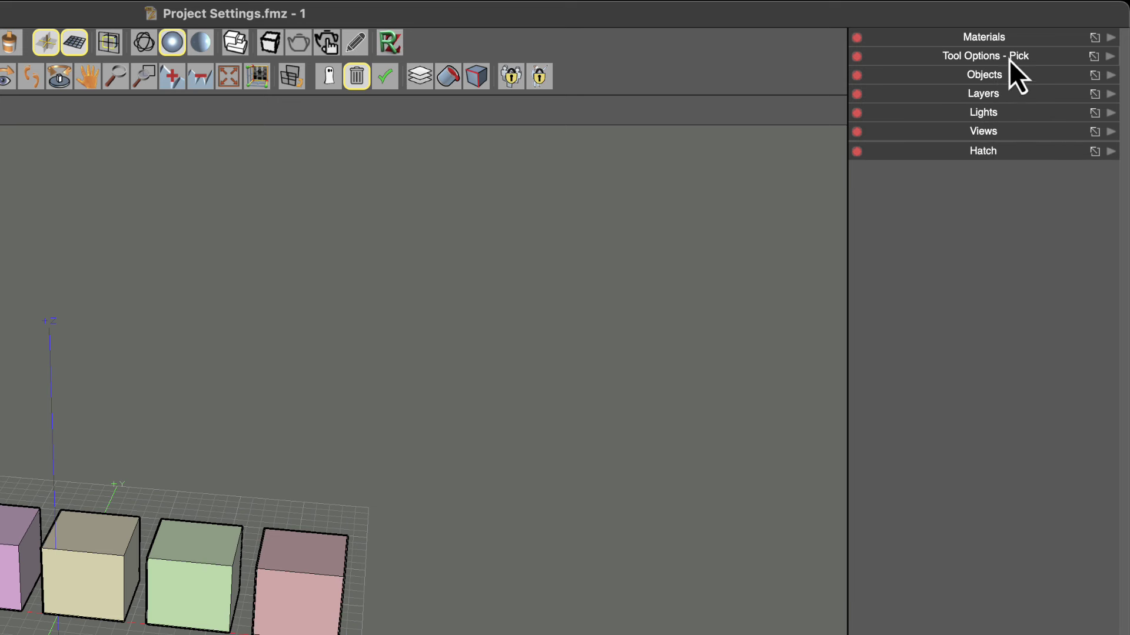
pyautogui.click(1111, 93)
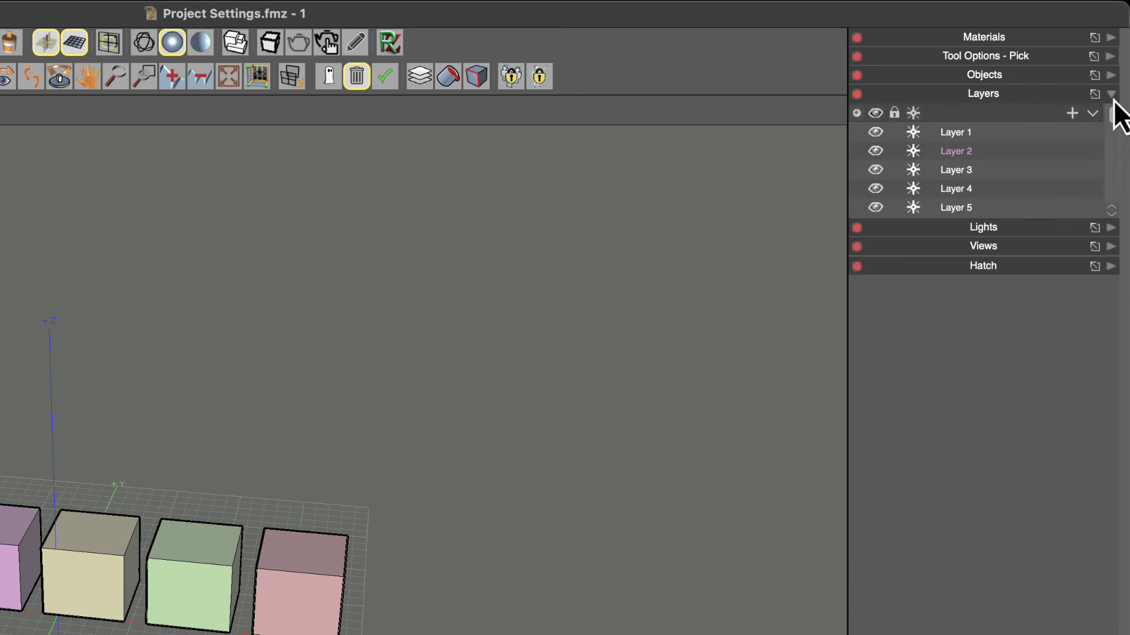
pyautogui.click(1111, 75)
pyautogui.click(1111, 56)
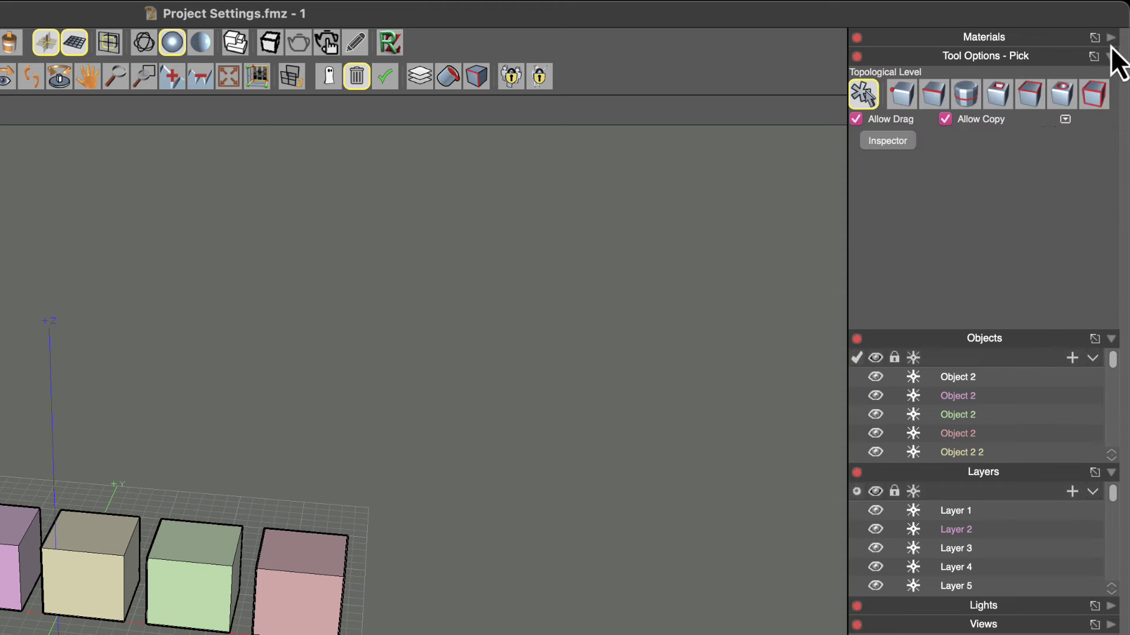
pyautogui.click(1111, 38)
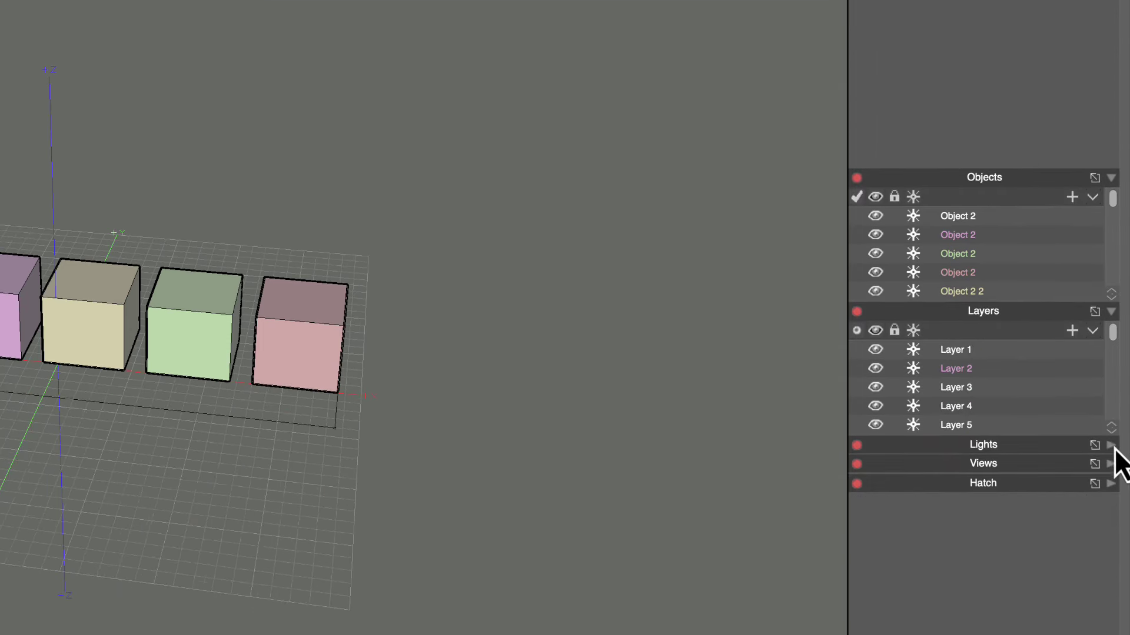
pyautogui.click(1112, 446)
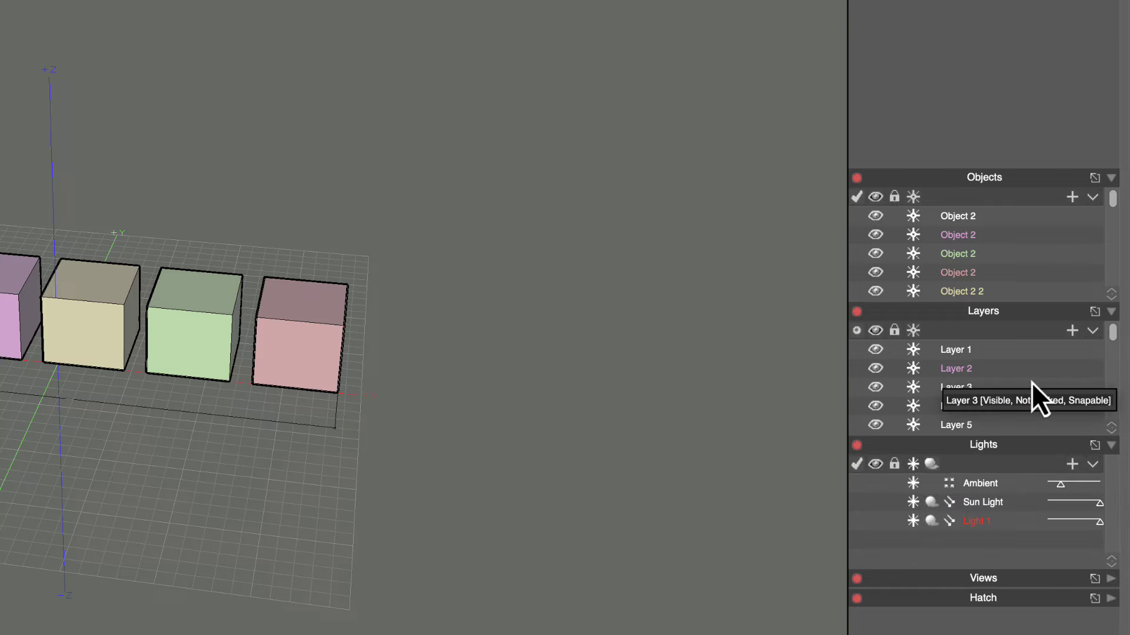
pyautogui.click(1005, 599)
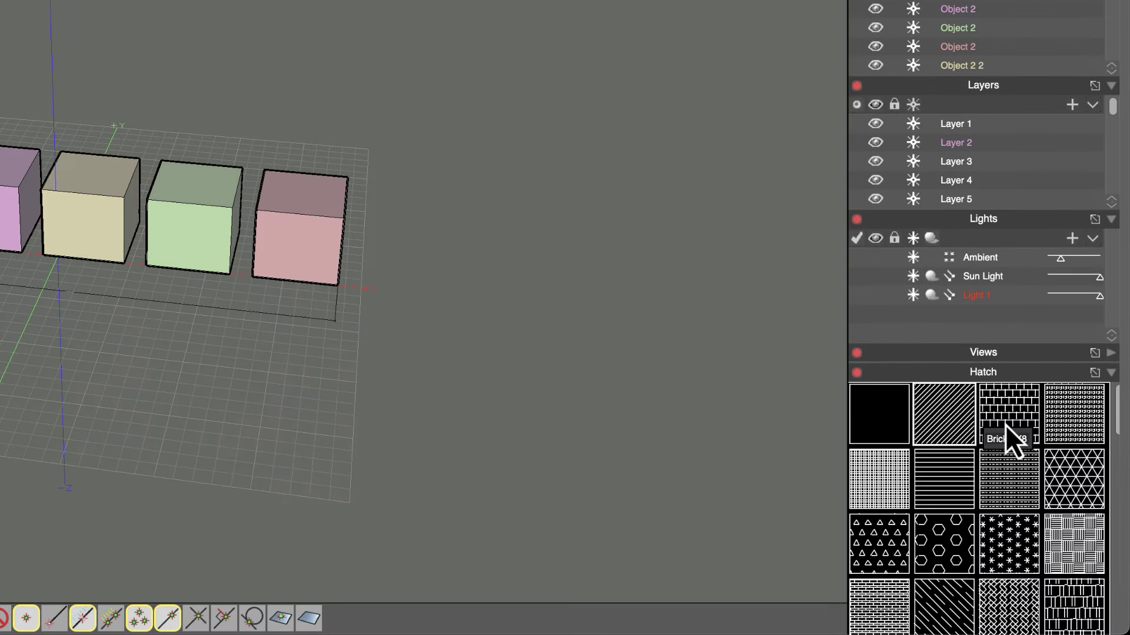
pyautogui.scroll(-2, 1005, 424)
# - Undock Hatch into a floating window, then collapse and re-expand the Layers palette
pyautogui.moveTo(987, 341)
pyautogui.mouseDown()
pyautogui.moveTo(799, 302)
pyautogui.moveTo(638, 162)
pyautogui.mouseUp()
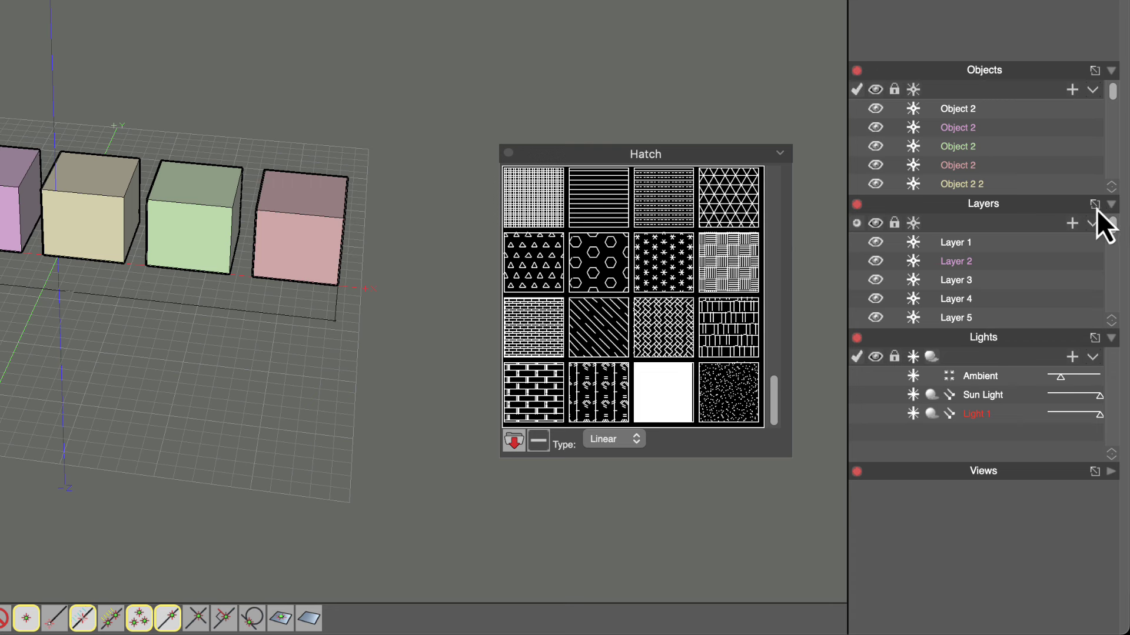
pyautogui.click(1111, 205)
pyautogui.click(1111, 205)
# - Float the Layers palette collapsed at the upper right and move Hatch up beside it
pyautogui.click(1095, 205)
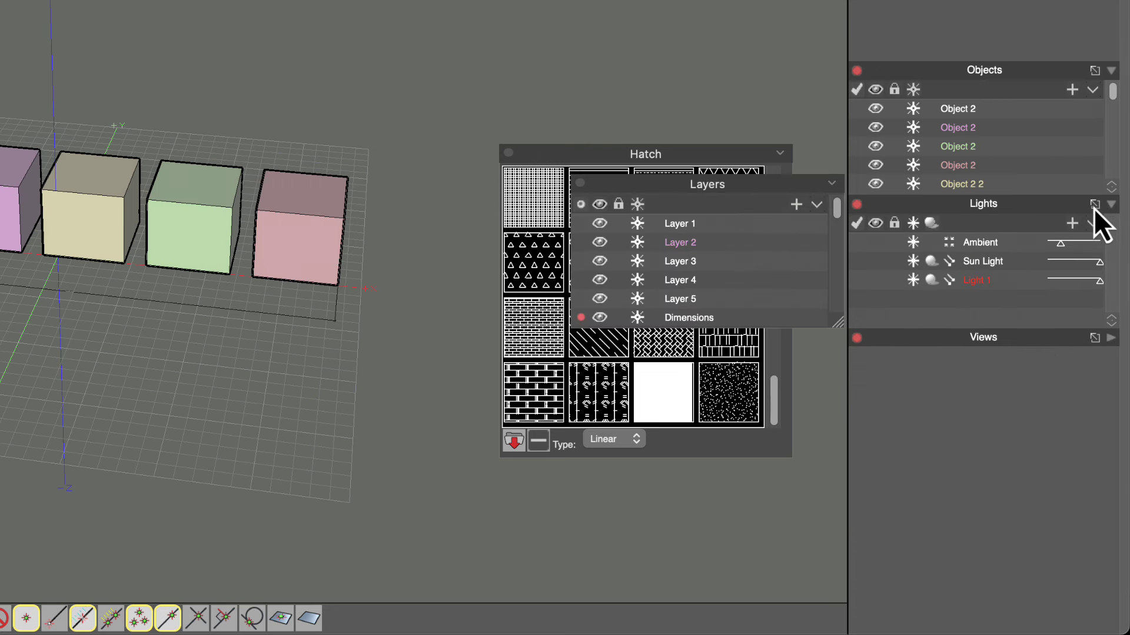
pyautogui.moveTo(795, 189)
pyautogui.mouseDown()
pyautogui.moveTo(779, 15)
pyautogui.moveTo(793, 0)
pyautogui.mouseUp()
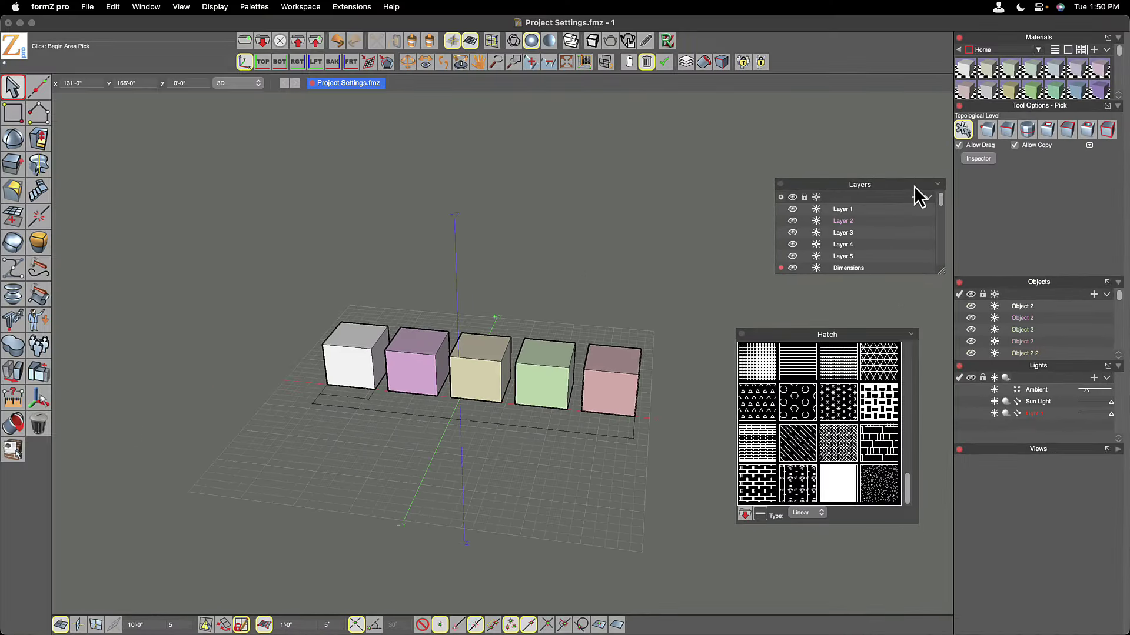
pyautogui.moveTo(914, 187); pyautogui.dragTo(917, 122)
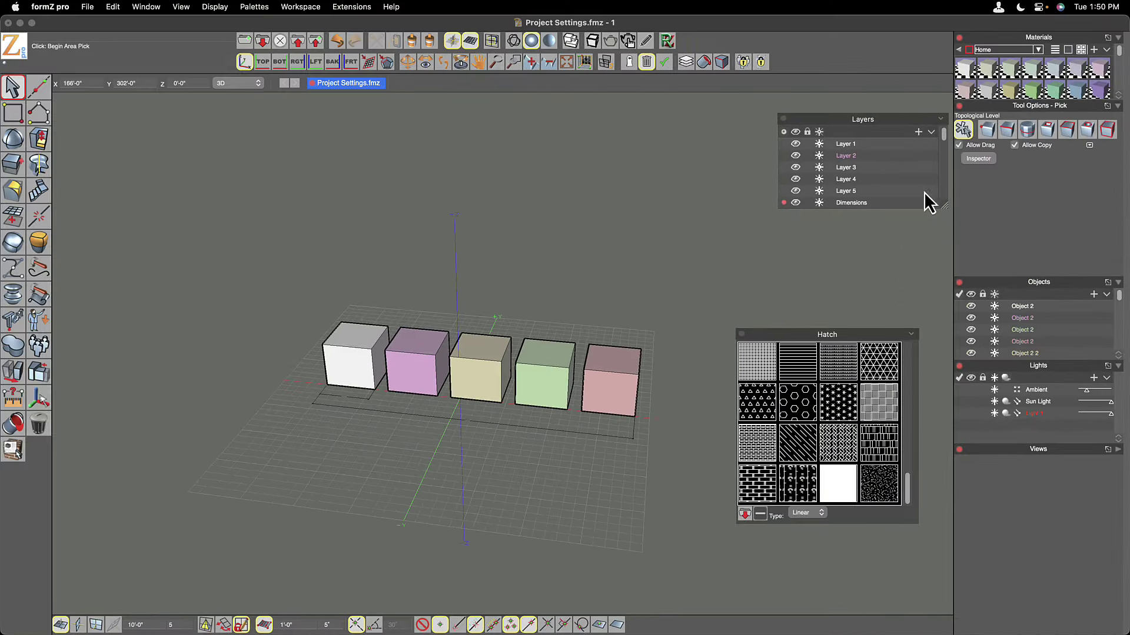
pyautogui.moveTo(944, 210)
pyautogui.mouseDown()
pyautogui.moveTo(961, 585)
pyautogui.moveTo(951, 192)
pyautogui.moveTo(950, 244)
pyautogui.moveTo(945, 222)
pyautogui.mouseUp()
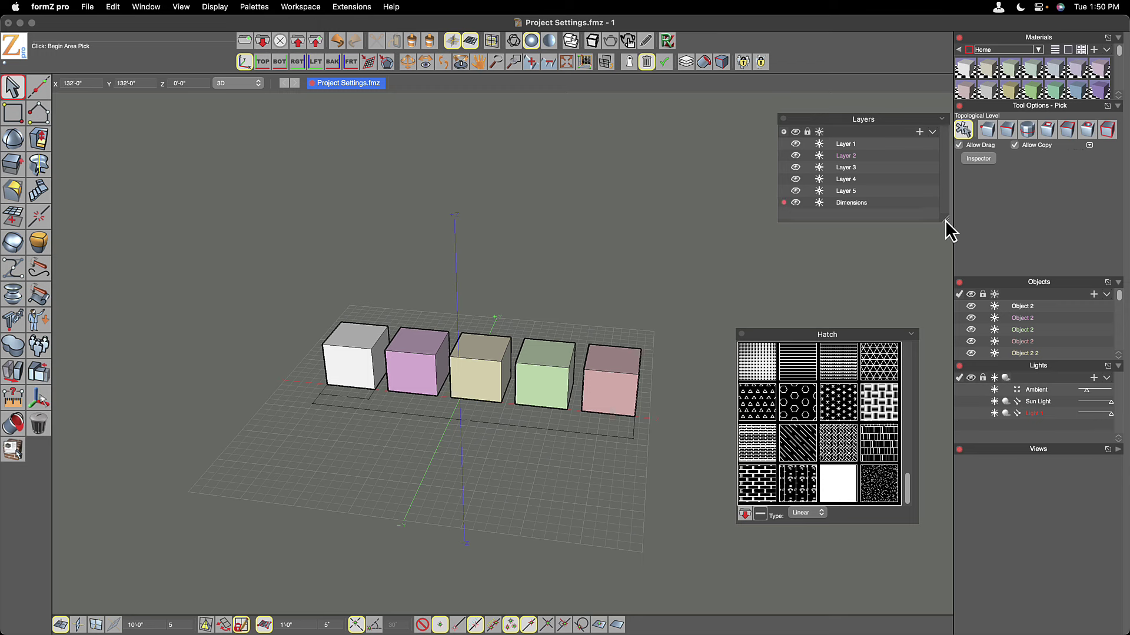
pyautogui.click(941, 121)
pyautogui.moveTo(924, 119); pyautogui.dragTo(928, 101)
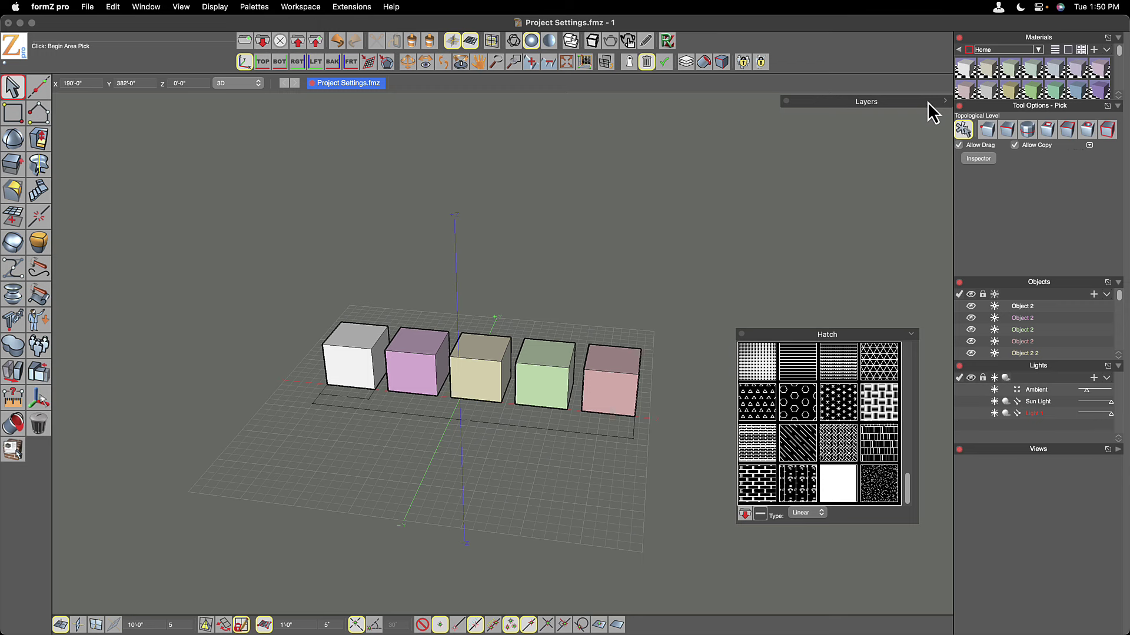
pyautogui.moveTo(845, 336)
pyautogui.mouseDown()
pyautogui.moveTo(729, 92)
pyautogui.moveTo(698, 100)
pyautogui.mouseUp()
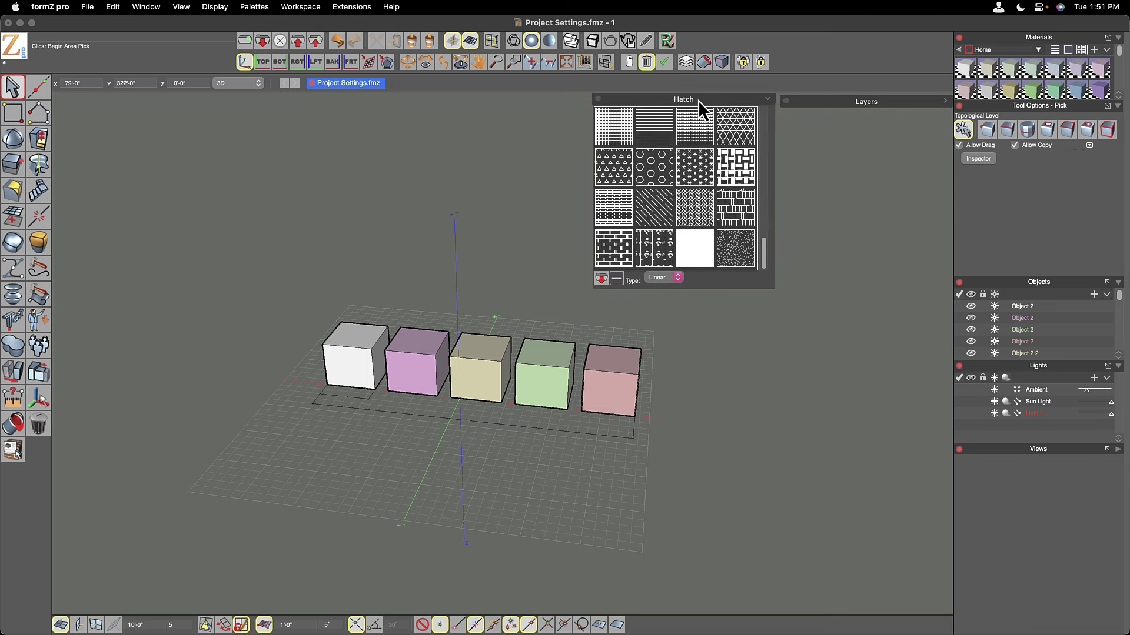
# - Collapse Hatch, then show the Inspector palette and dock it beneath the Layers palette
pyautogui.click(767, 99)
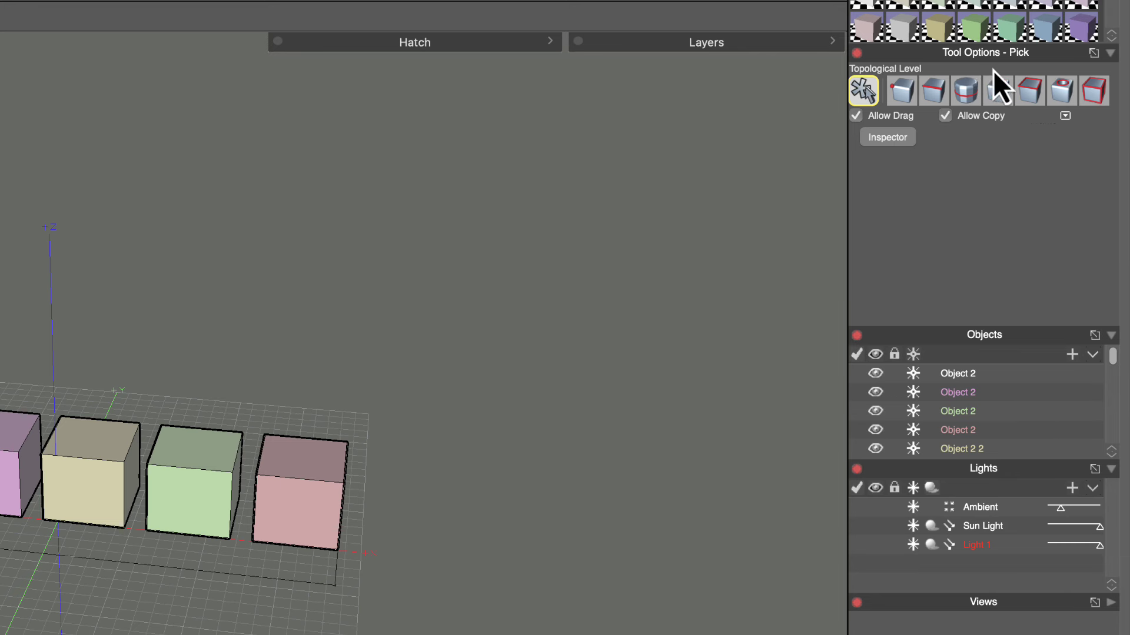
pyautogui.click(895, 139)
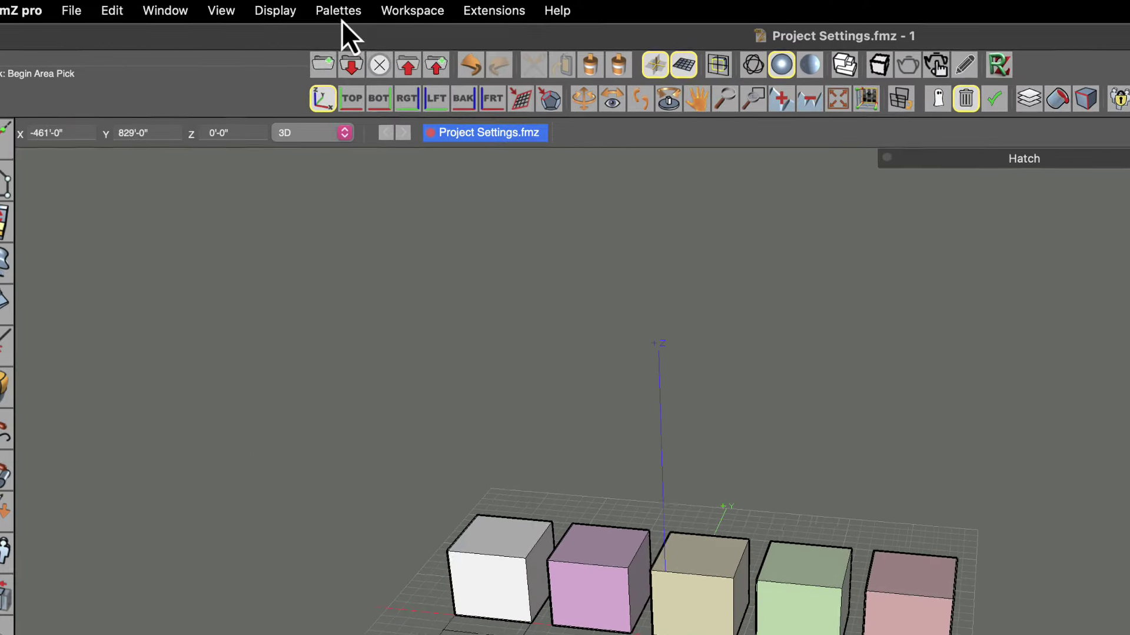
pyautogui.click(341, 20)
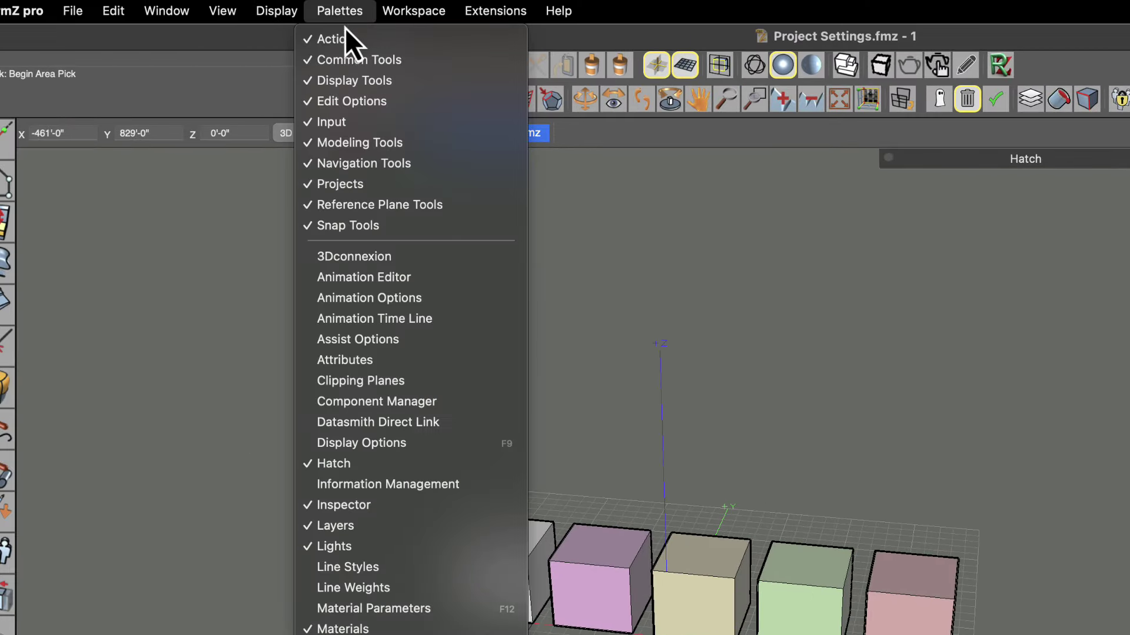
pyautogui.click(505, 501)
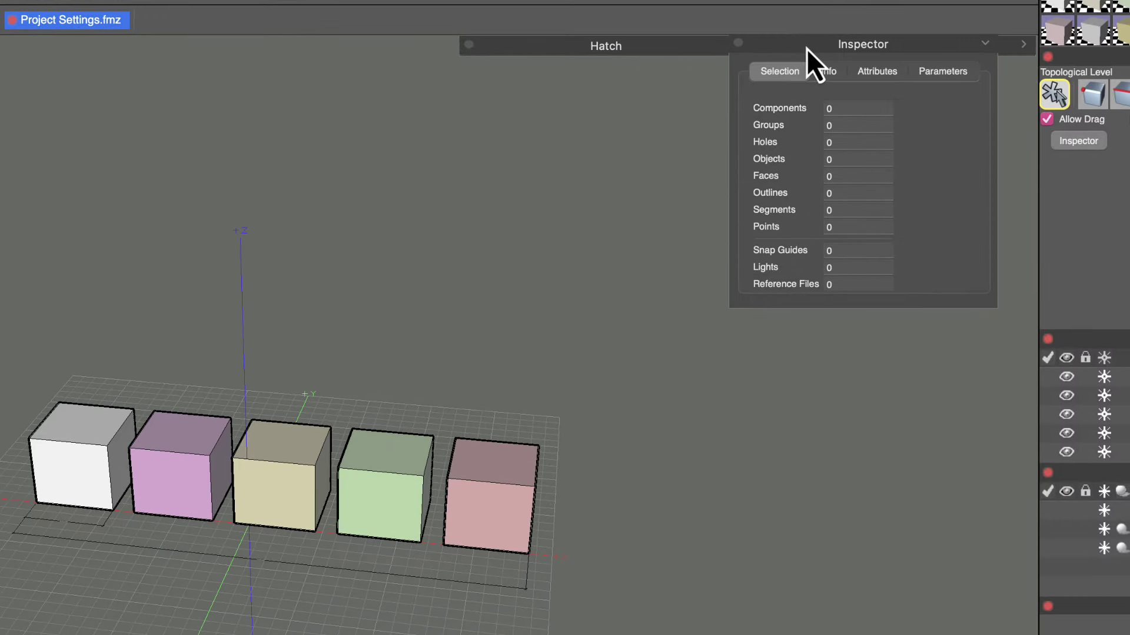
pyautogui.moveTo(806, 48); pyautogui.dragTo(839, 76)
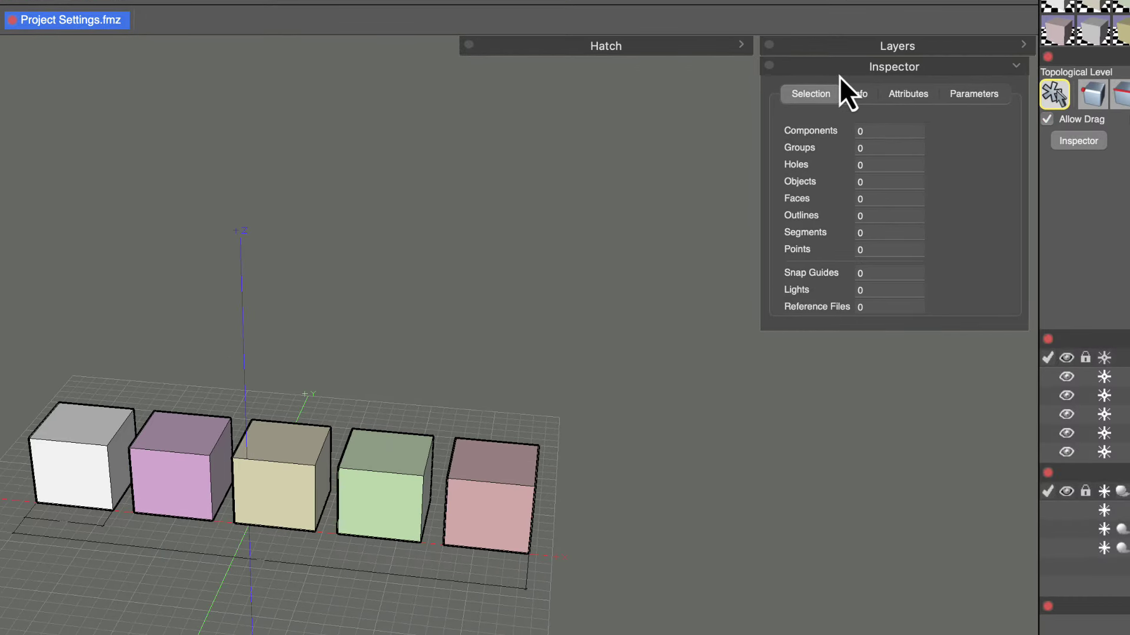
# - Browse the Inspector's Info, Attributes and Parameters tabs, then return to Selection counts
pyautogui.click(860, 99)
pyautogui.click(906, 96)
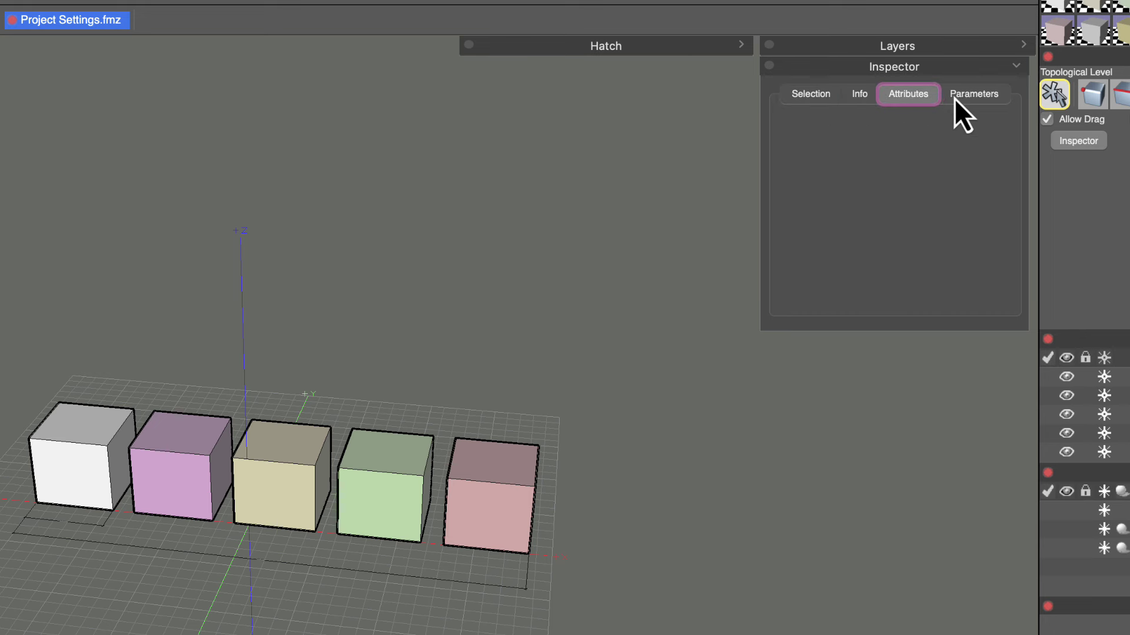
pyautogui.click(976, 95)
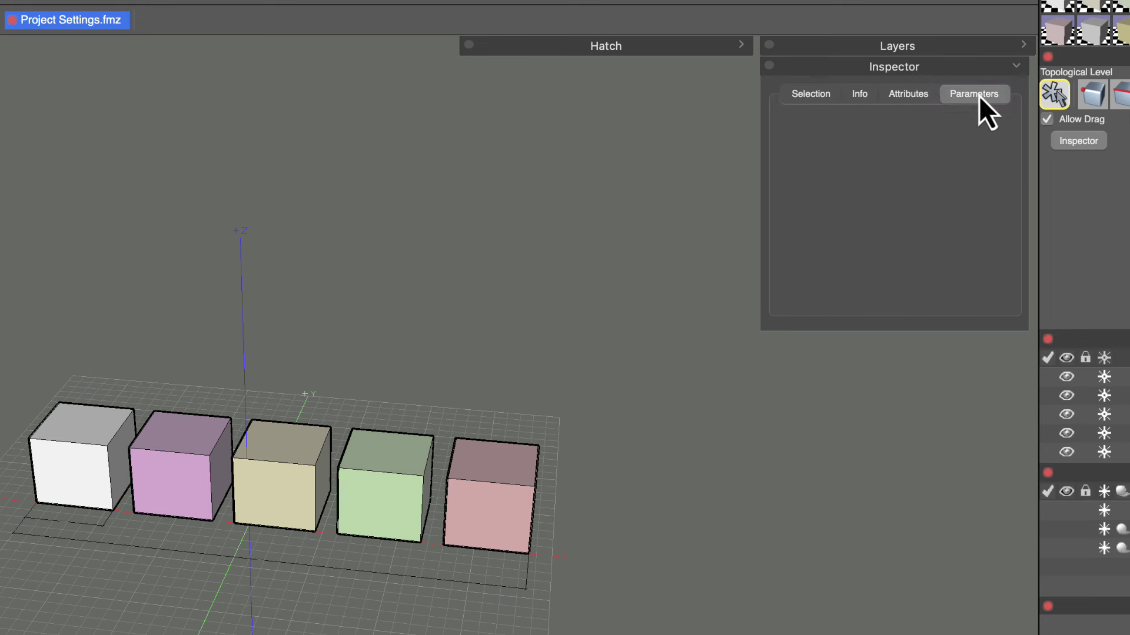
pyautogui.click(801, 99)
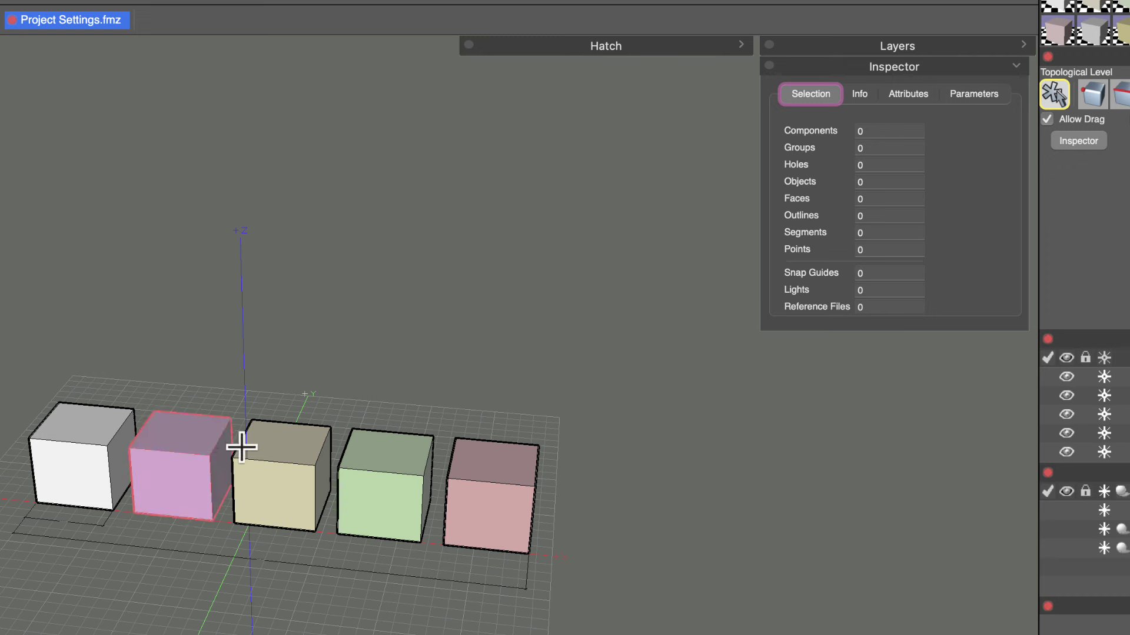
# - Marquee-select all five cubes and show their Info: 30 faces, 60 edges, 40 points
pyautogui.click(283, 462)
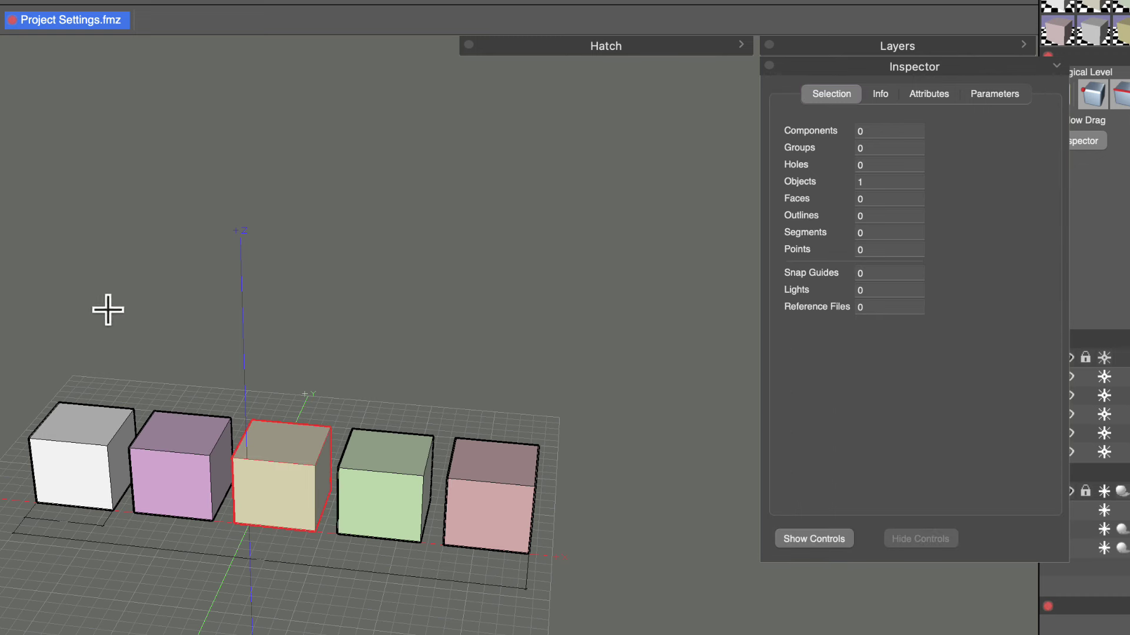
pyautogui.moveTo(106, 308); pyautogui.dragTo(511, 479)
pyautogui.moveTo(206, 433); pyautogui.dragTo(107, 436)
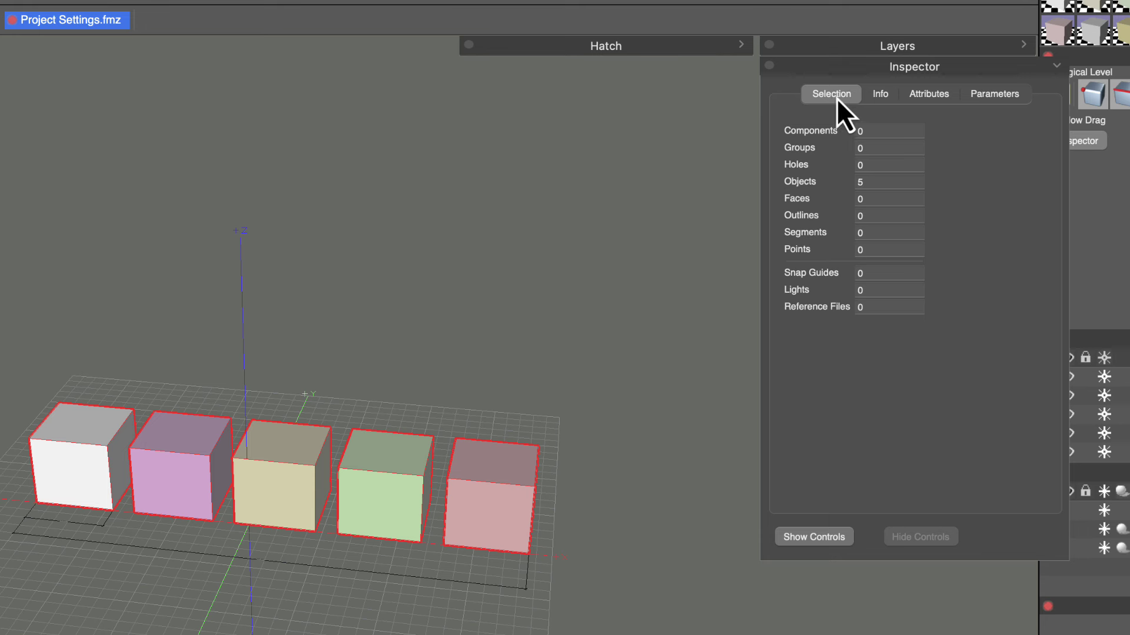
pyautogui.click(243, 394)
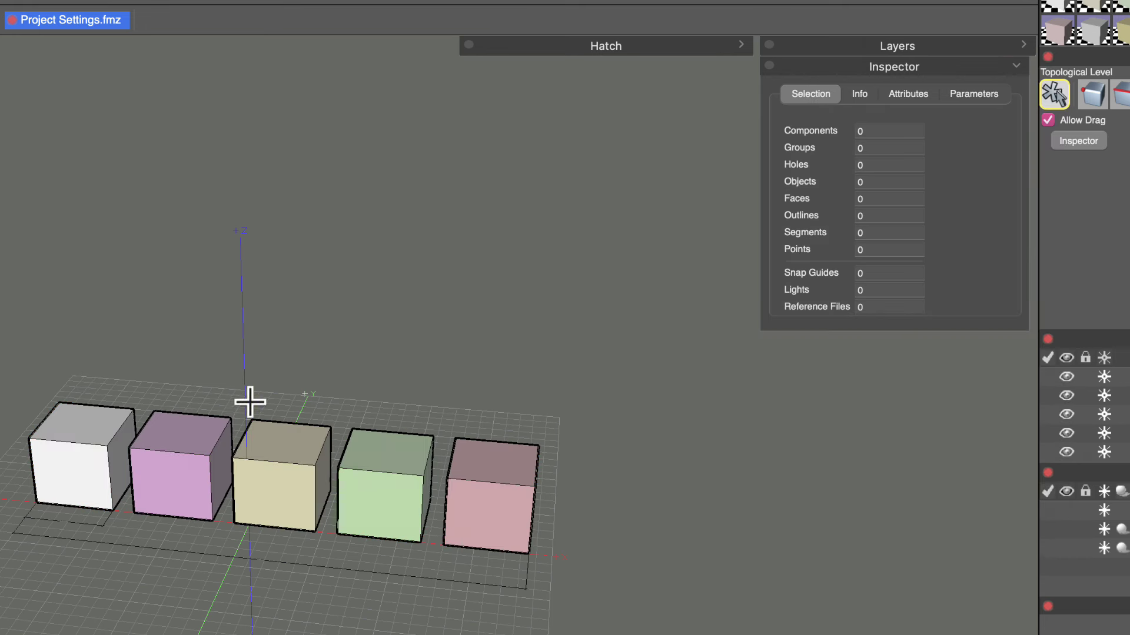
pyautogui.click(285, 441)
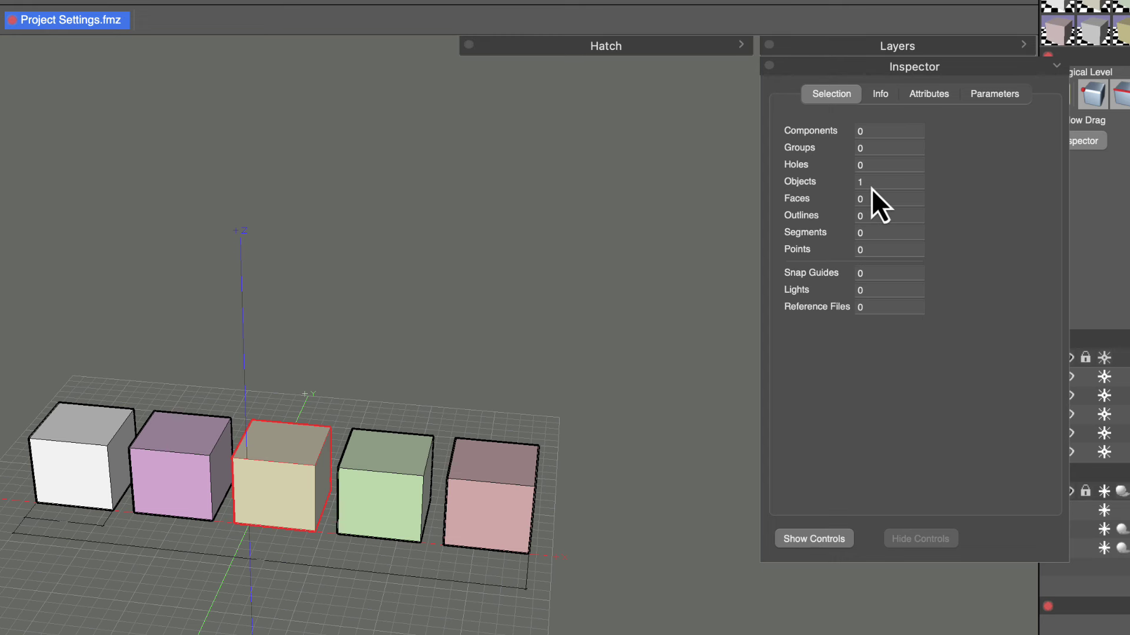
pyautogui.moveTo(525, 308); pyautogui.dragTo(91, 458)
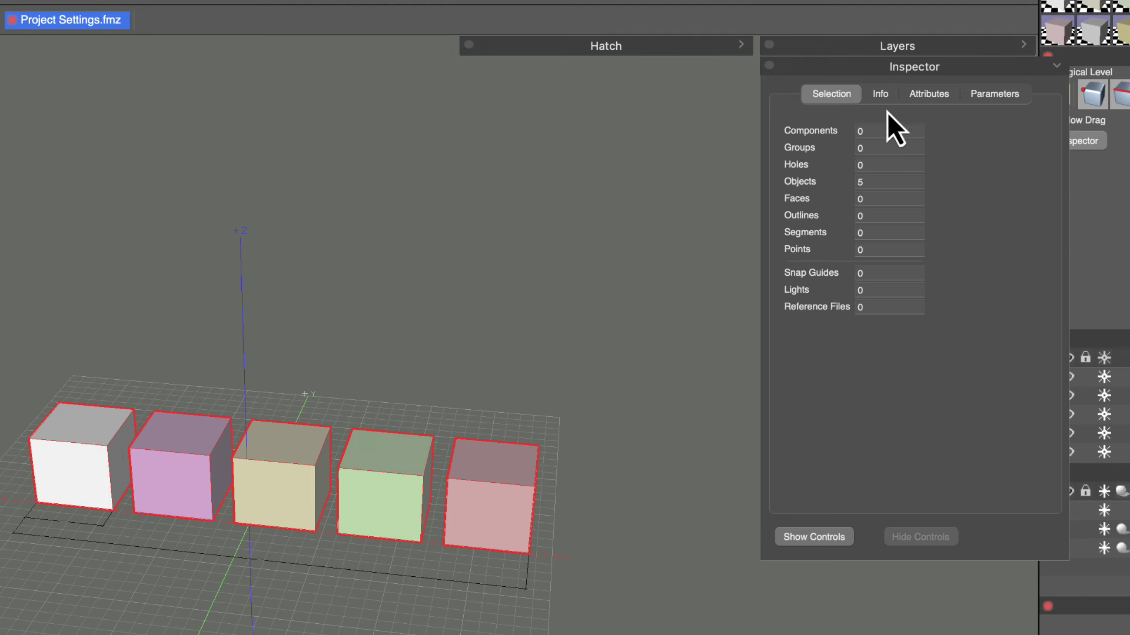
pyautogui.click(884, 96)
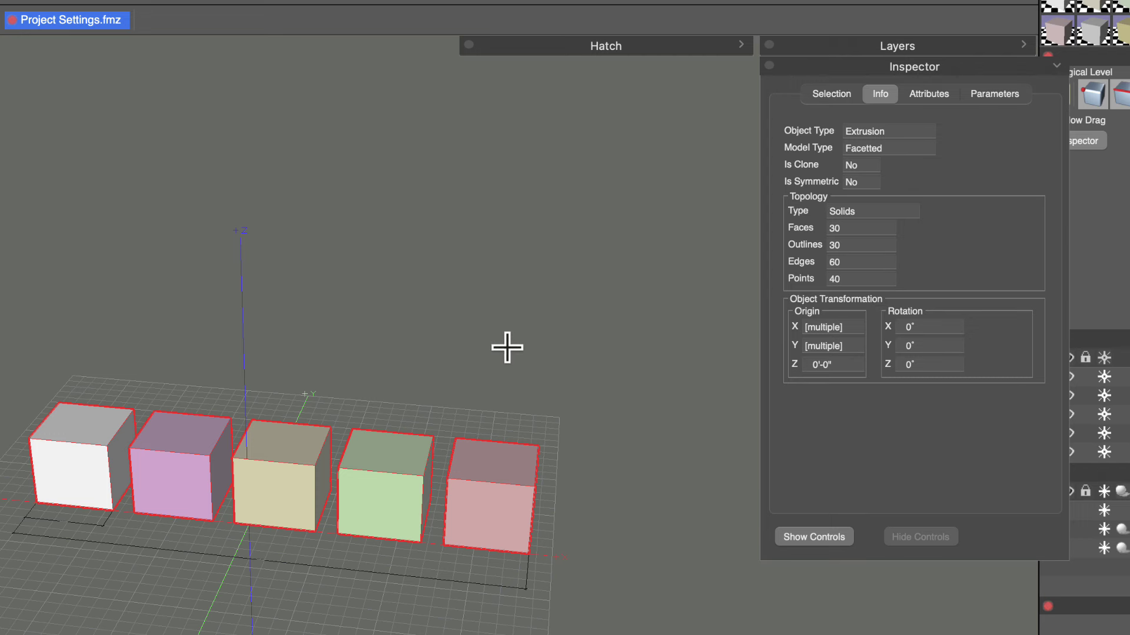
# - Compare the pink, green, yellow, magenta and white cubes' origins, then show the pink cube's attributes
pyautogui.click(493, 450)
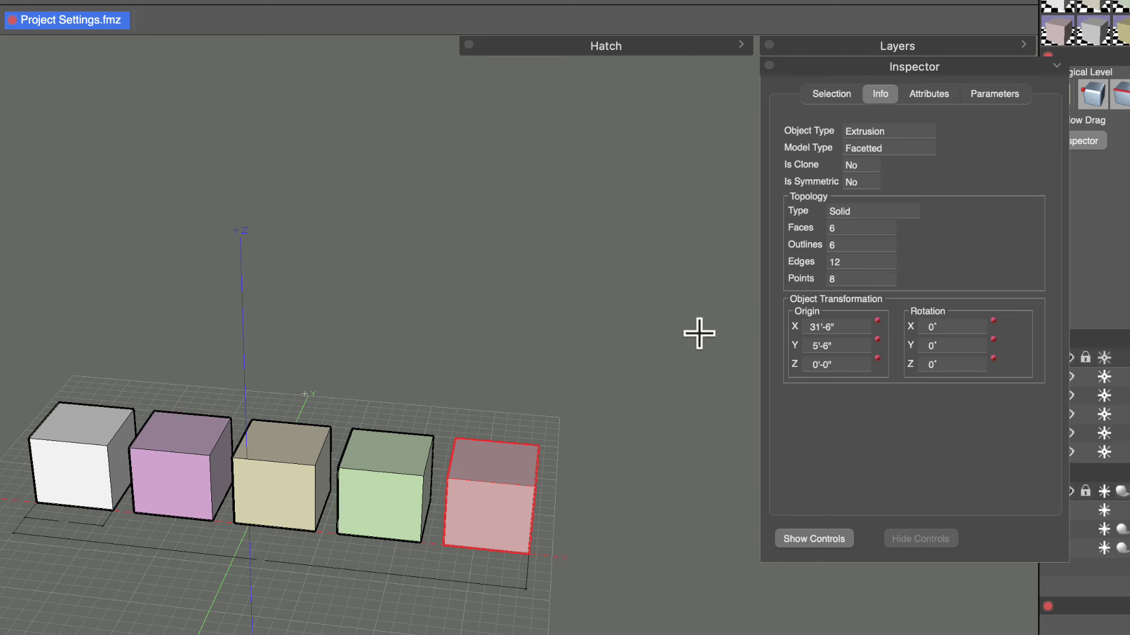
pyautogui.click(408, 449)
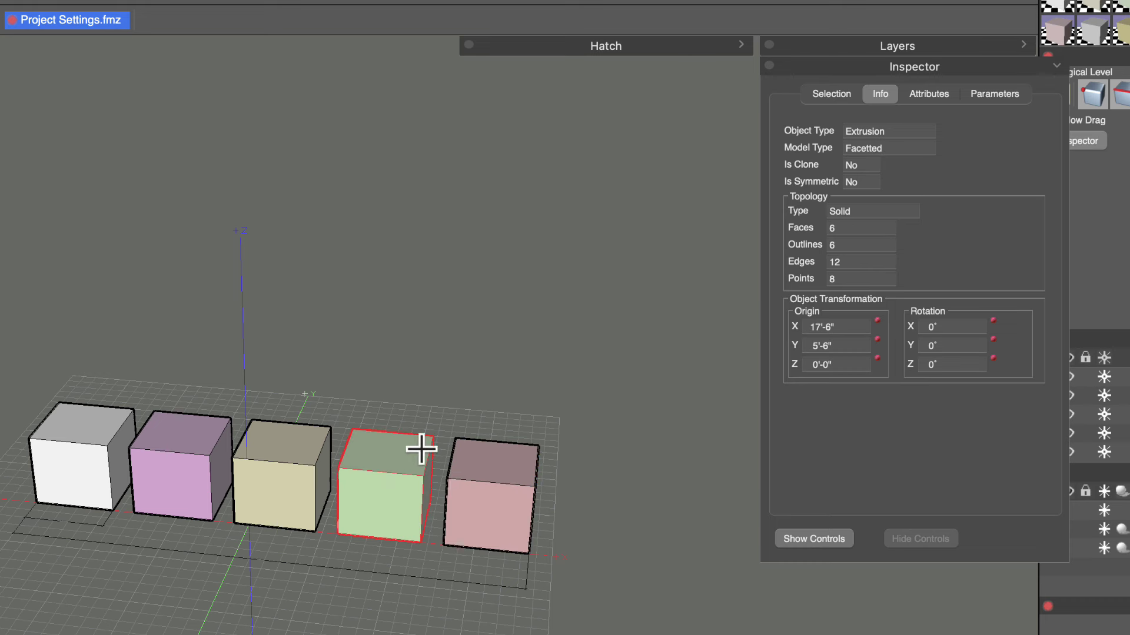
pyautogui.click(477, 454)
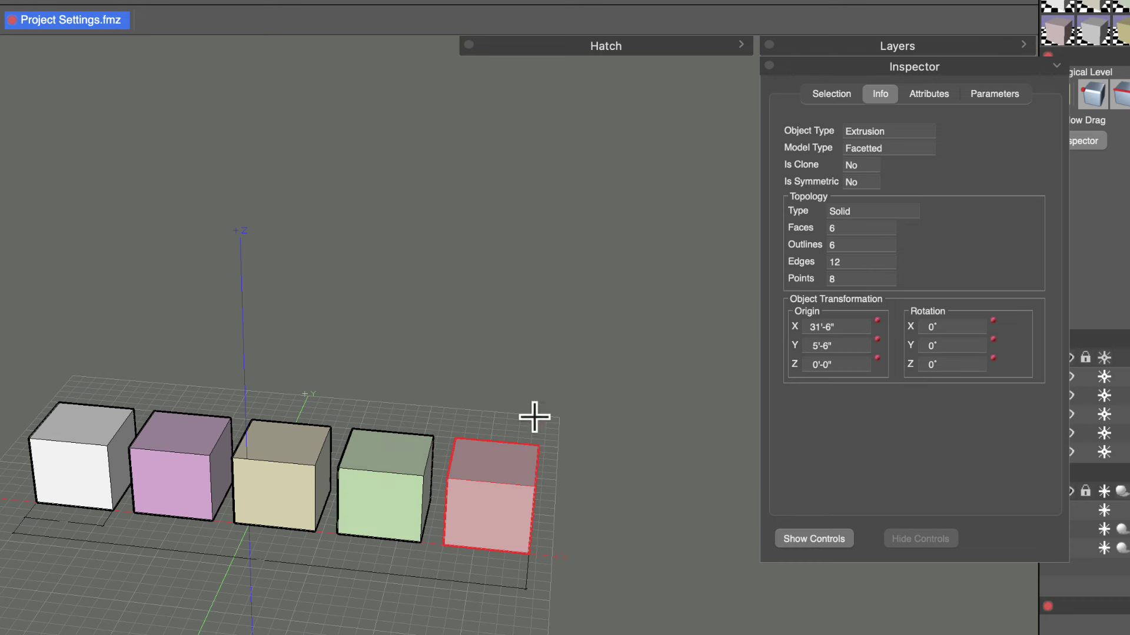
pyautogui.click(402, 464)
pyautogui.click(303, 454)
pyautogui.click(177, 454)
pyautogui.click(93, 452)
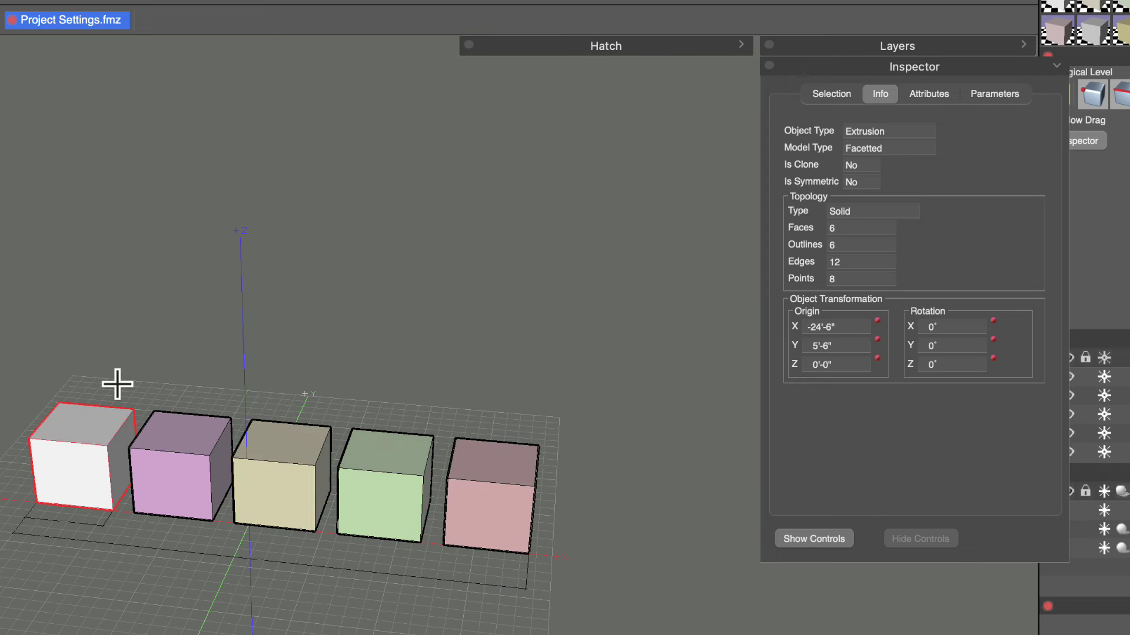
pyautogui.click(496, 469)
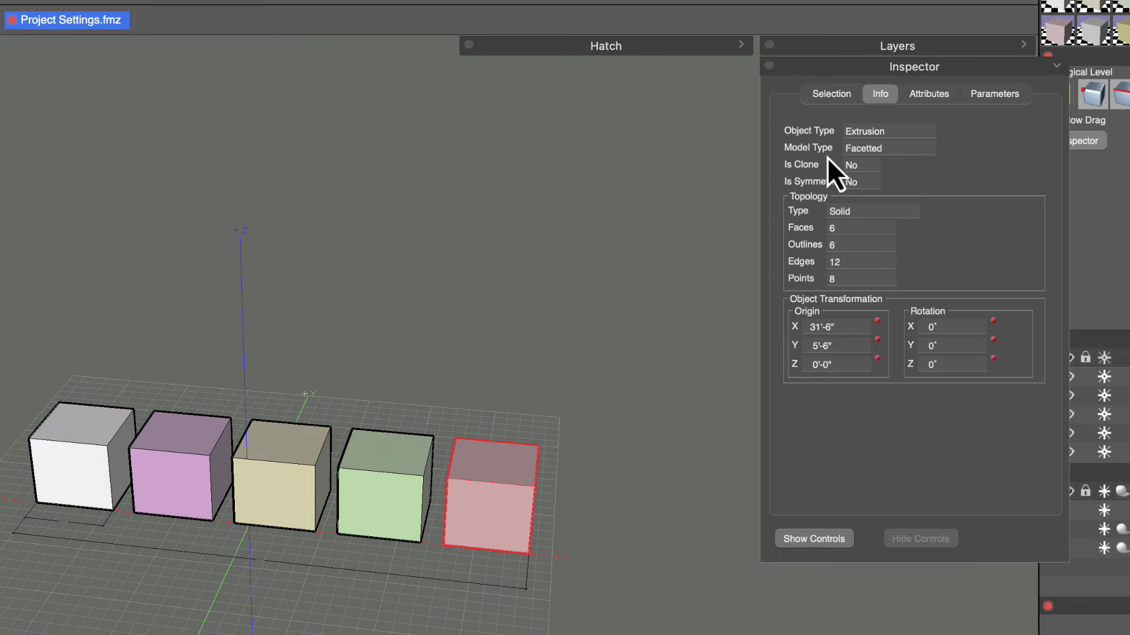
pyautogui.click(925, 100)
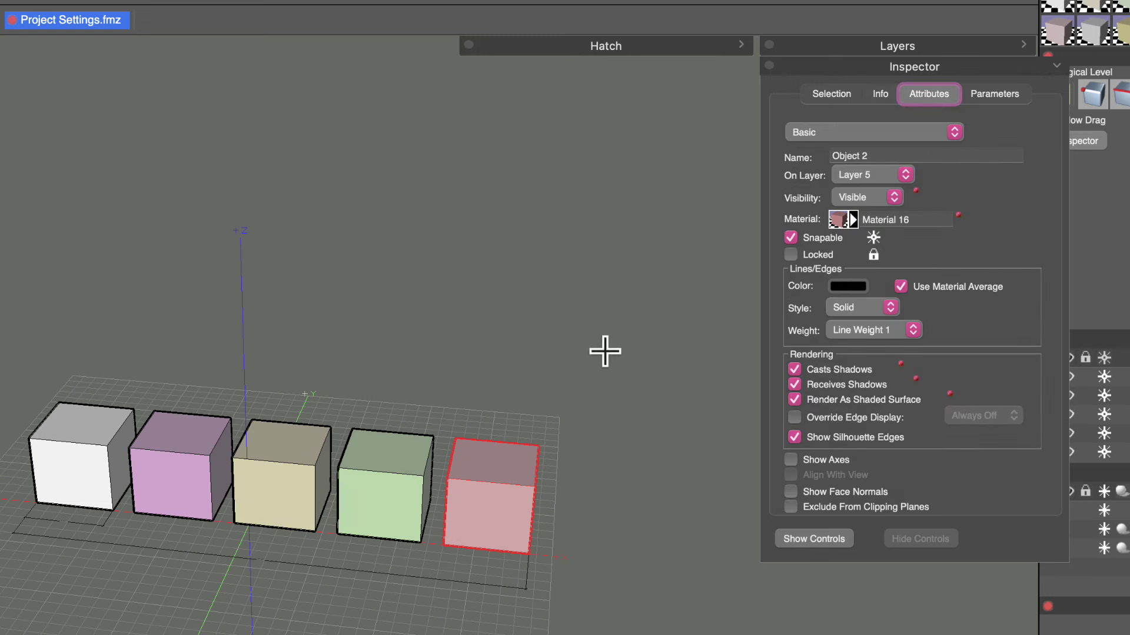
# - Check each cube's attributes and rename the white cube to 'White cube'
pyautogui.click(373, 458)
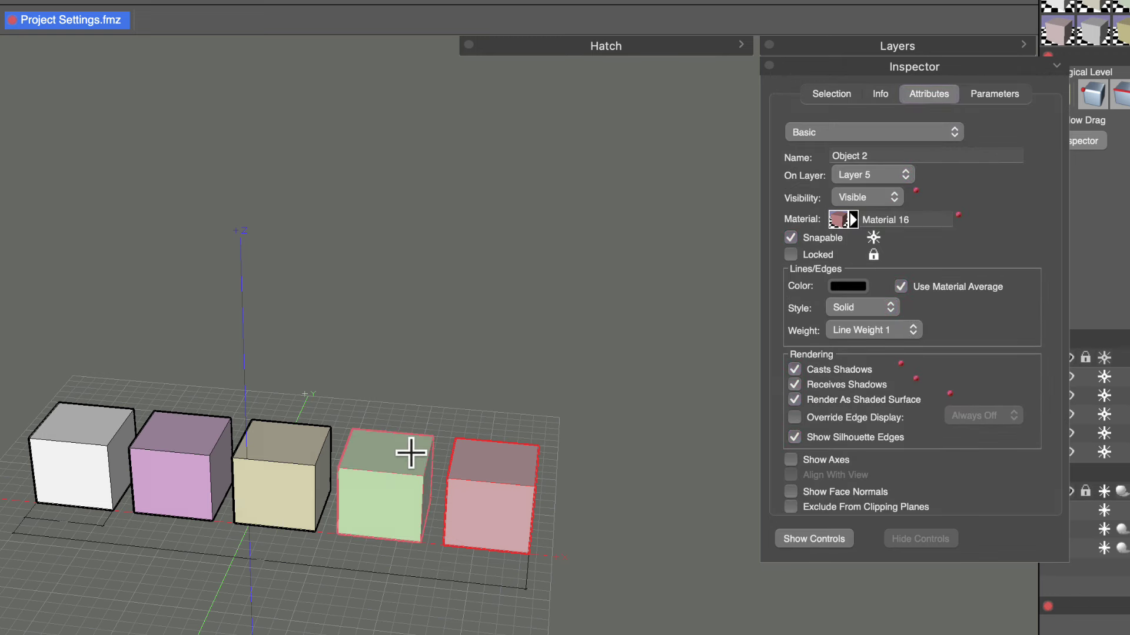
pyautogui.click(297, 461)
pyautogui.click(197, 459)
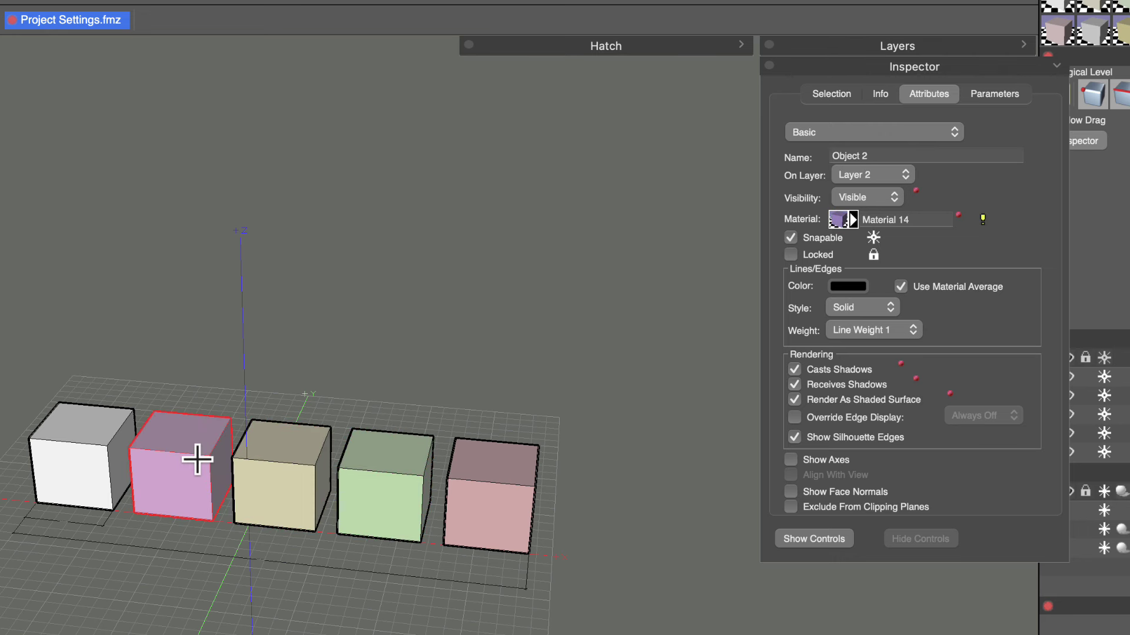
pyautogui.click(70, 457)
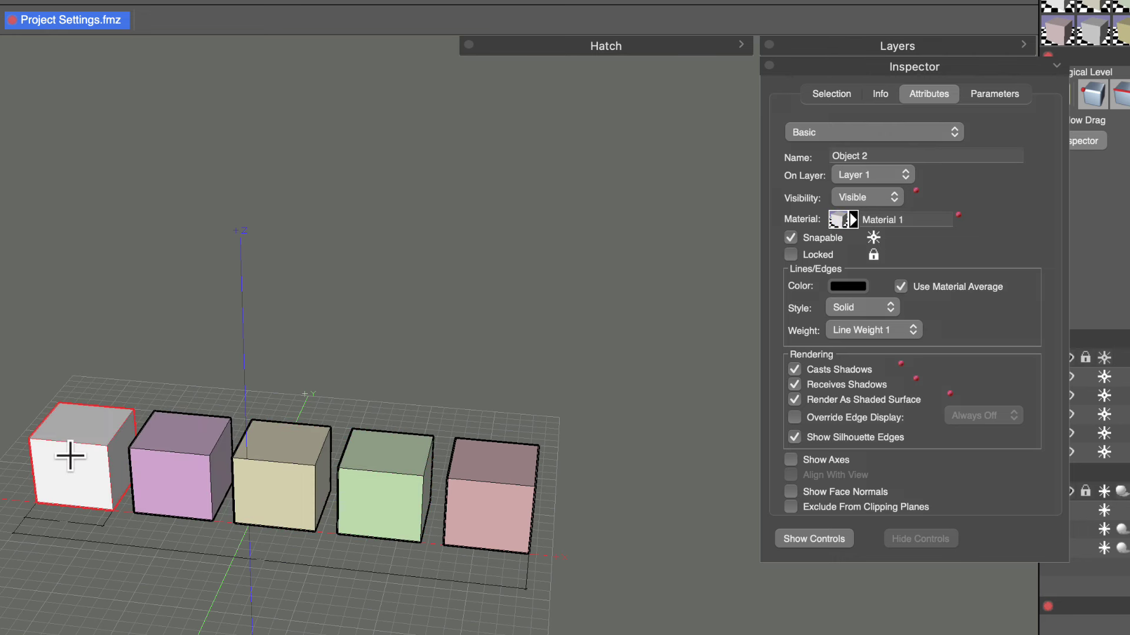
pyautogui.click(895, 155)
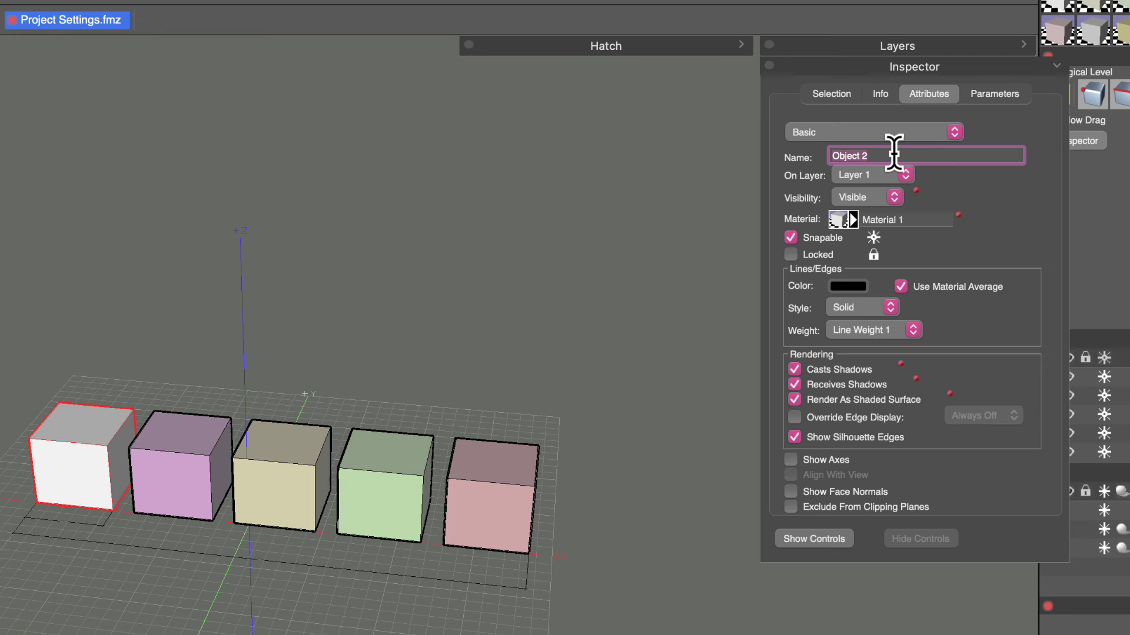
pyautogui.press('BackSpace')
pyautogui.write('White cube')
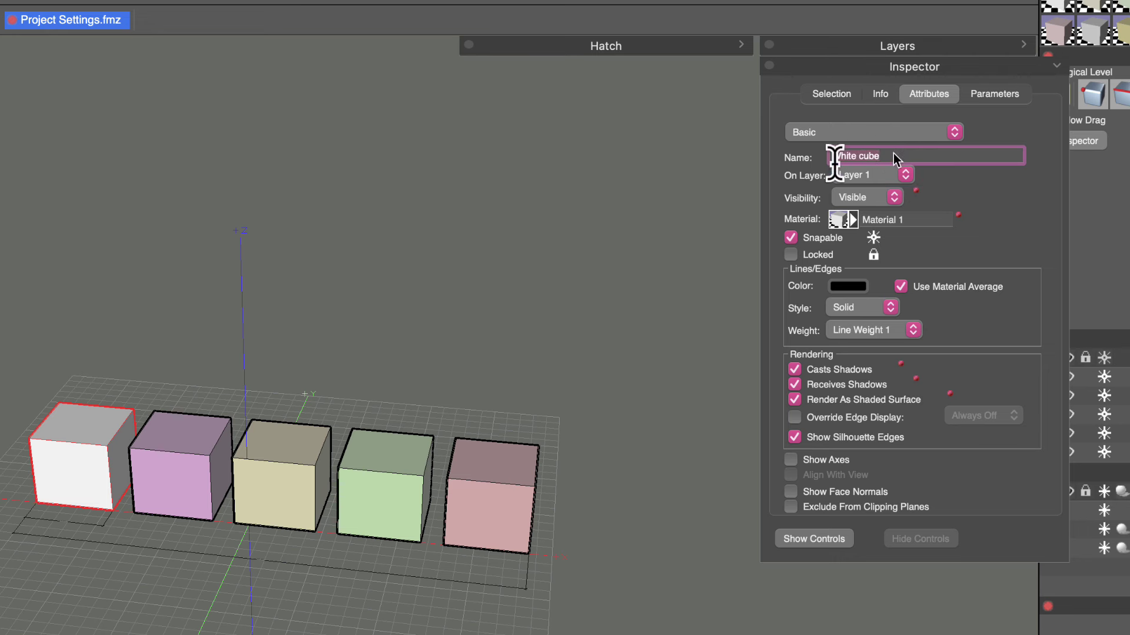
# - Rename the purple cube to 'Ourple cube' and deselect it to commit the name
pyautogui.click(200, 456)
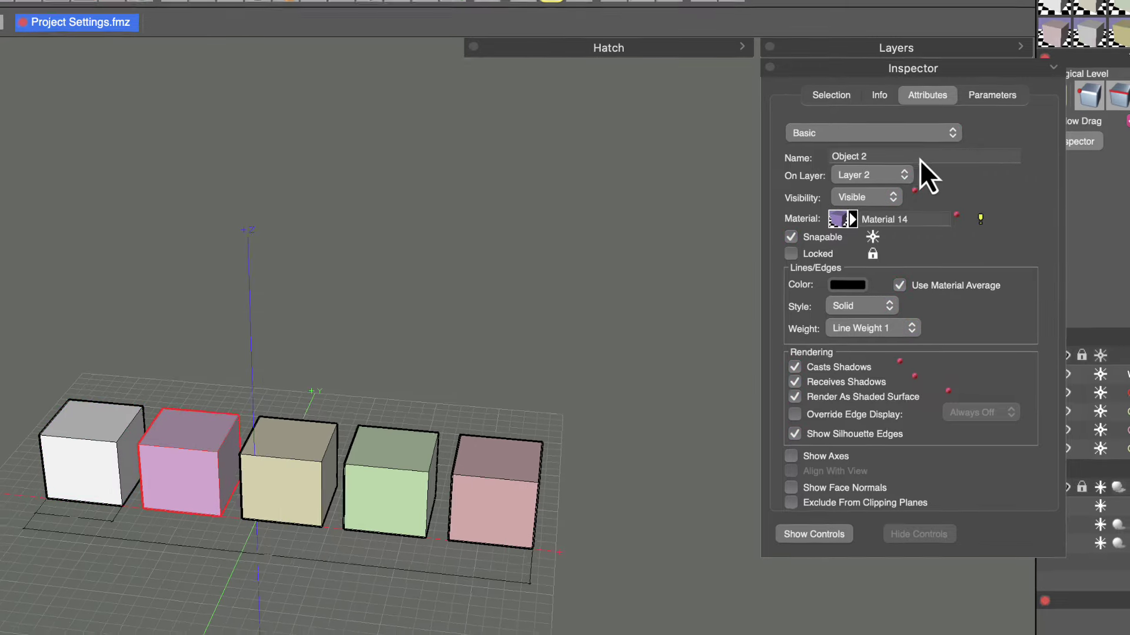
pyautogui.click(912, 154)
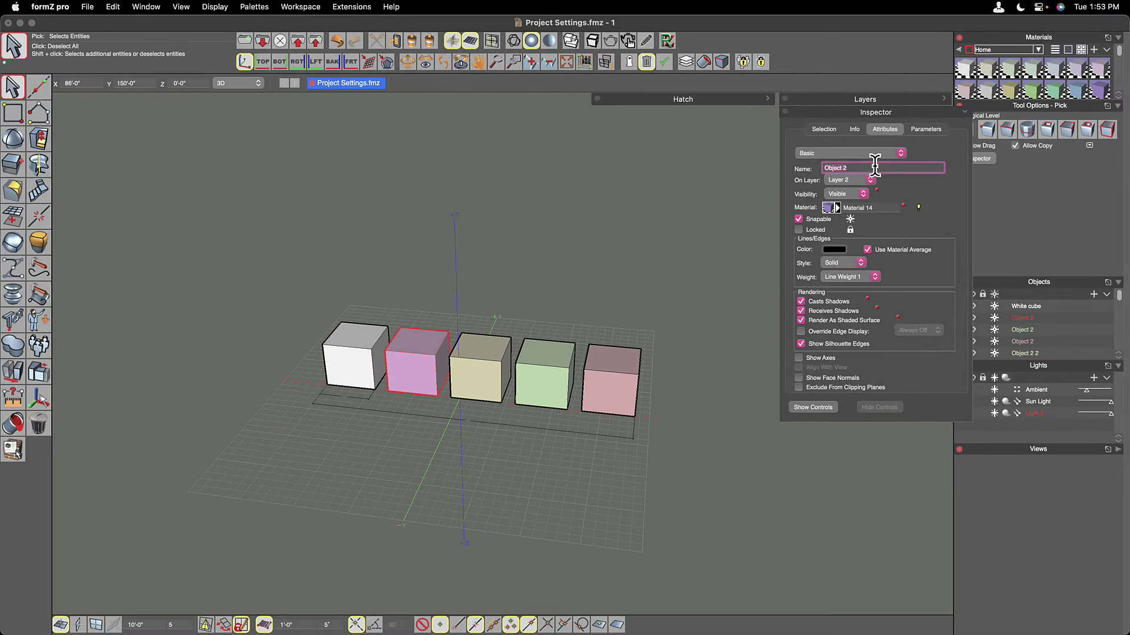
pyautogui.write('Ourple cube')
pyautogui.click(486, 252)
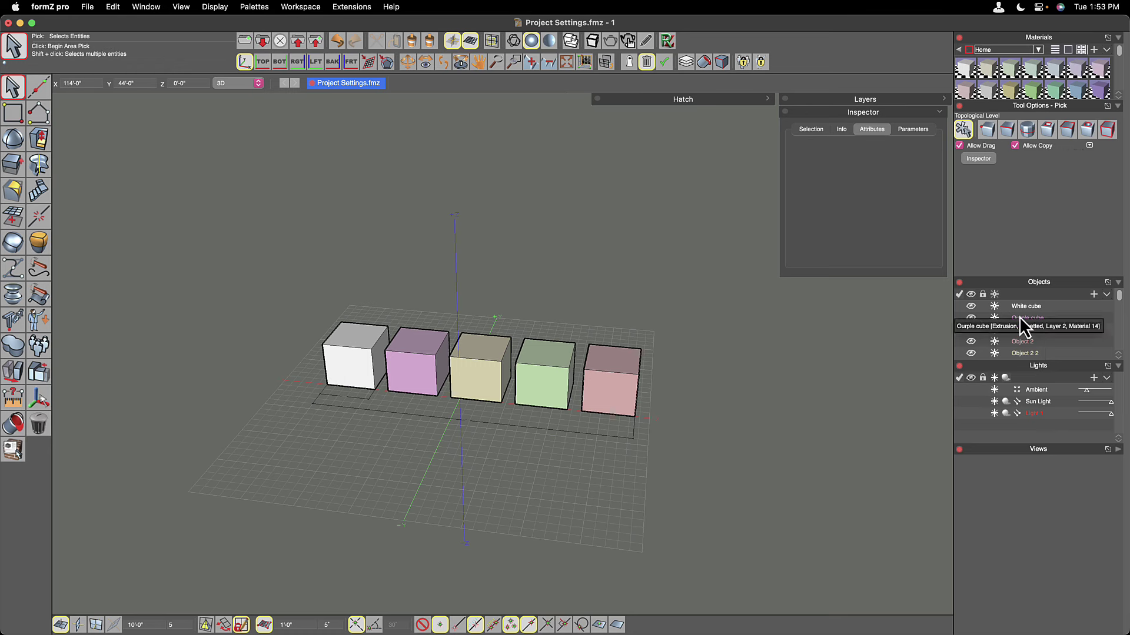
# - Lock the White cube from its row in the Objects palette so it can't be edited
pyautogui.click(959, 308)
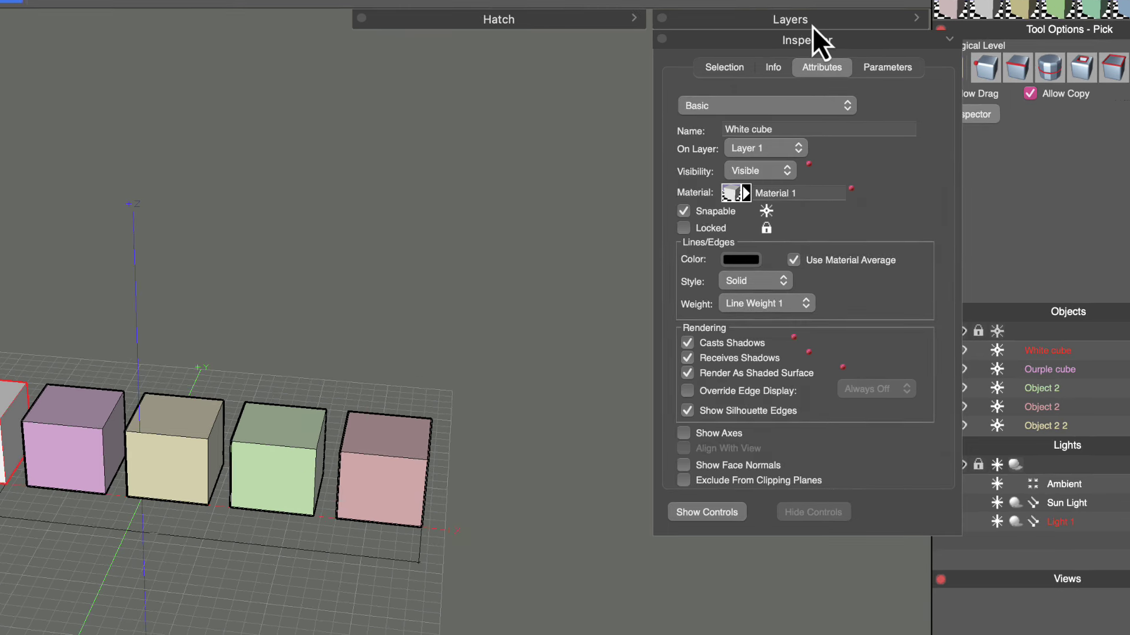
pyautogui.moveTo(824, 41); pyautogui.dragTo(792, 43)
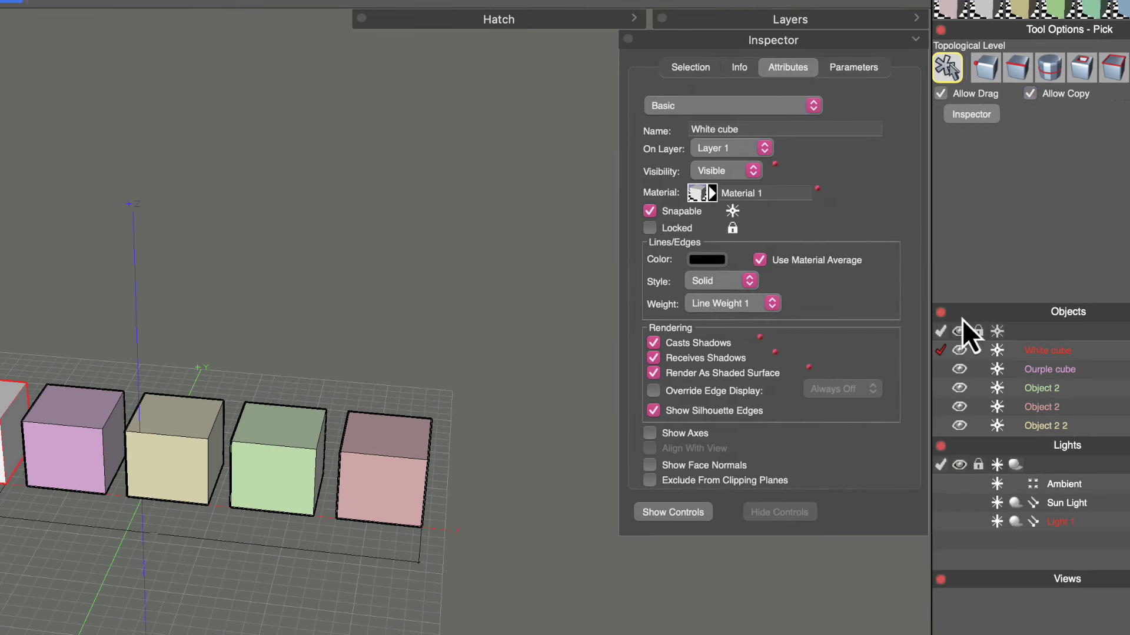
pyautogui.click(979, 351)
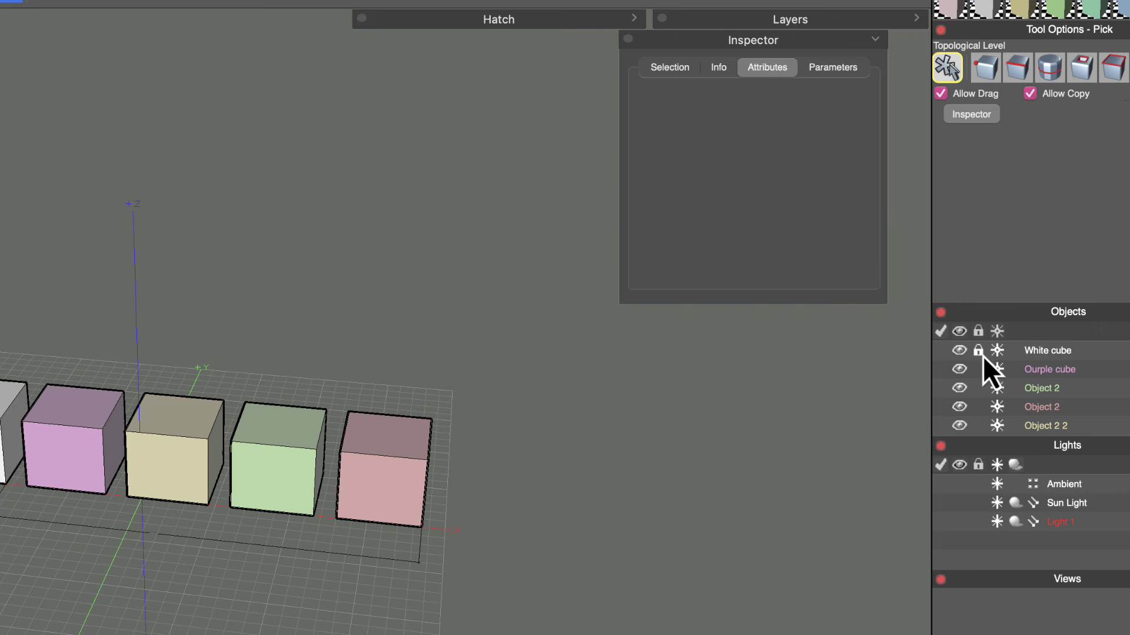
pyautogui.click(1029, 352)
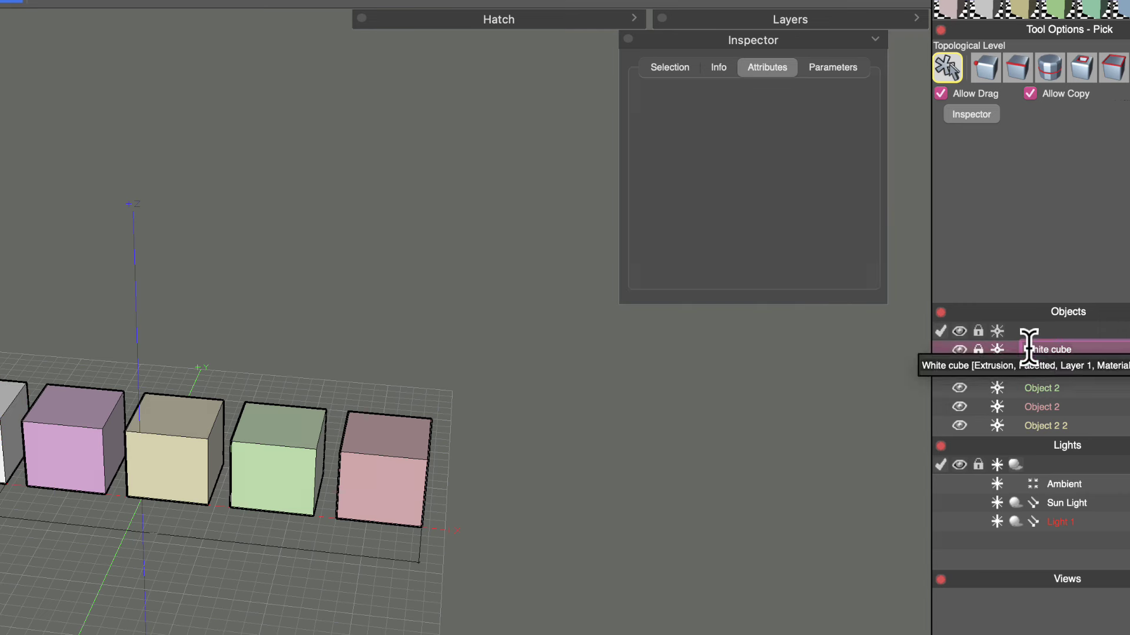
pyautogui.click(1030, 351)
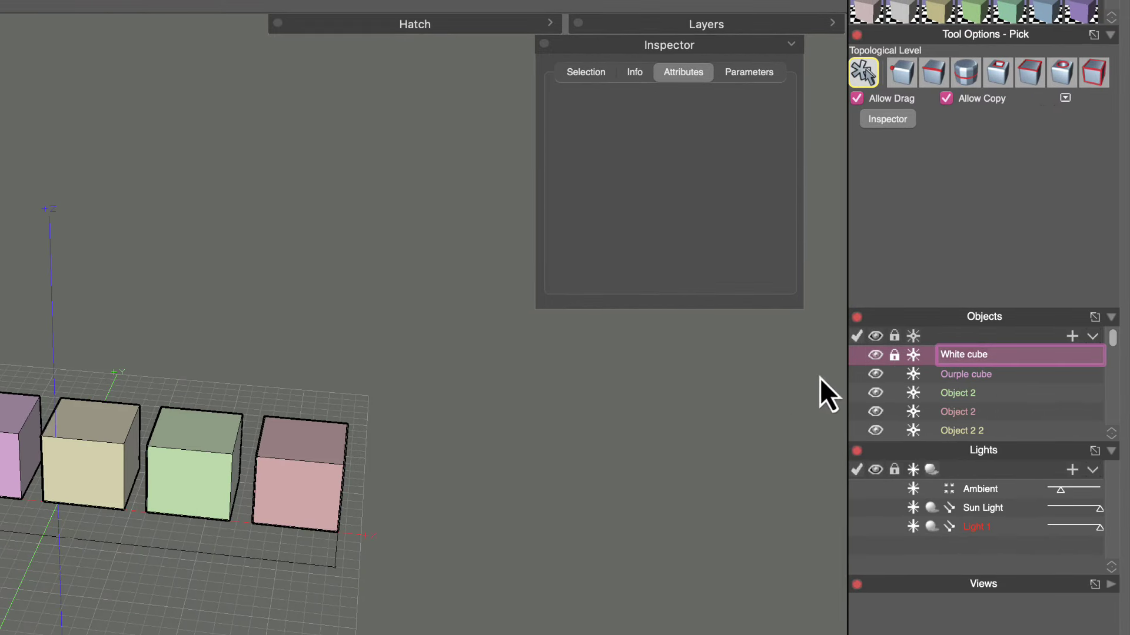
# - Select the Ourple cube and toggle its shaded and silhouette-edge rendering options
pyautogui.click(961, 376)
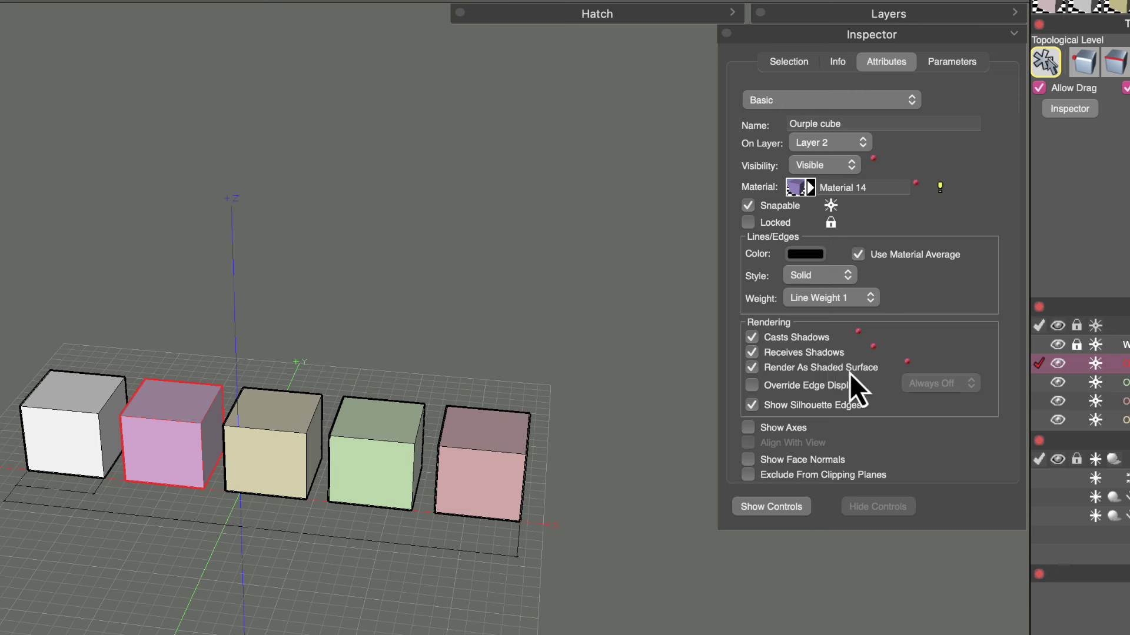
pyautogui.click(753, 372)
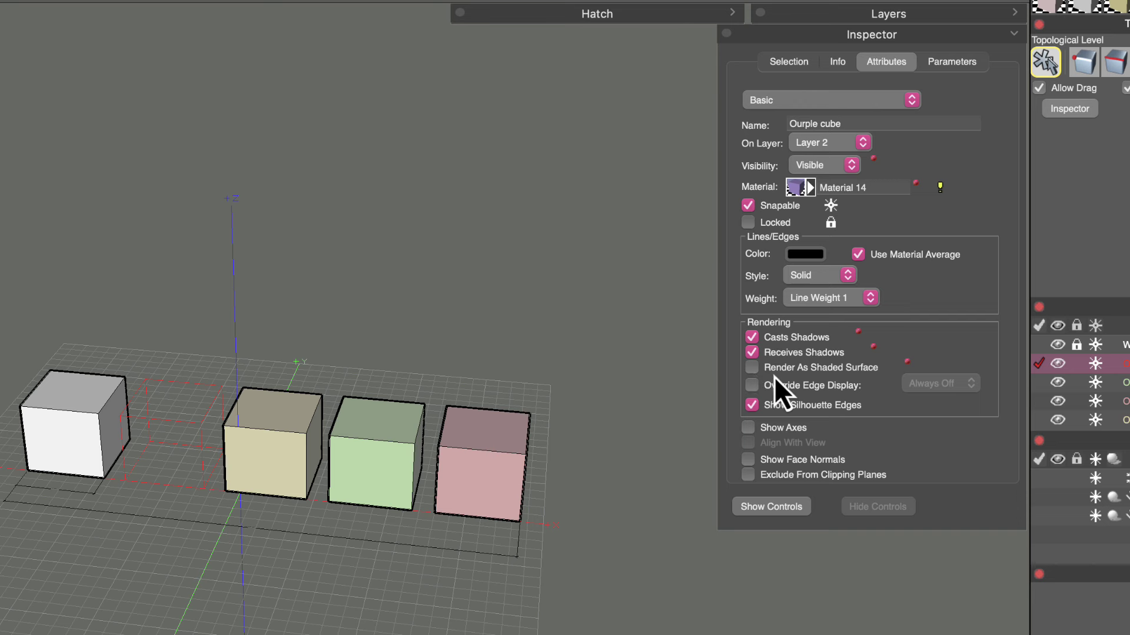
pyautogui.click(752, 368)
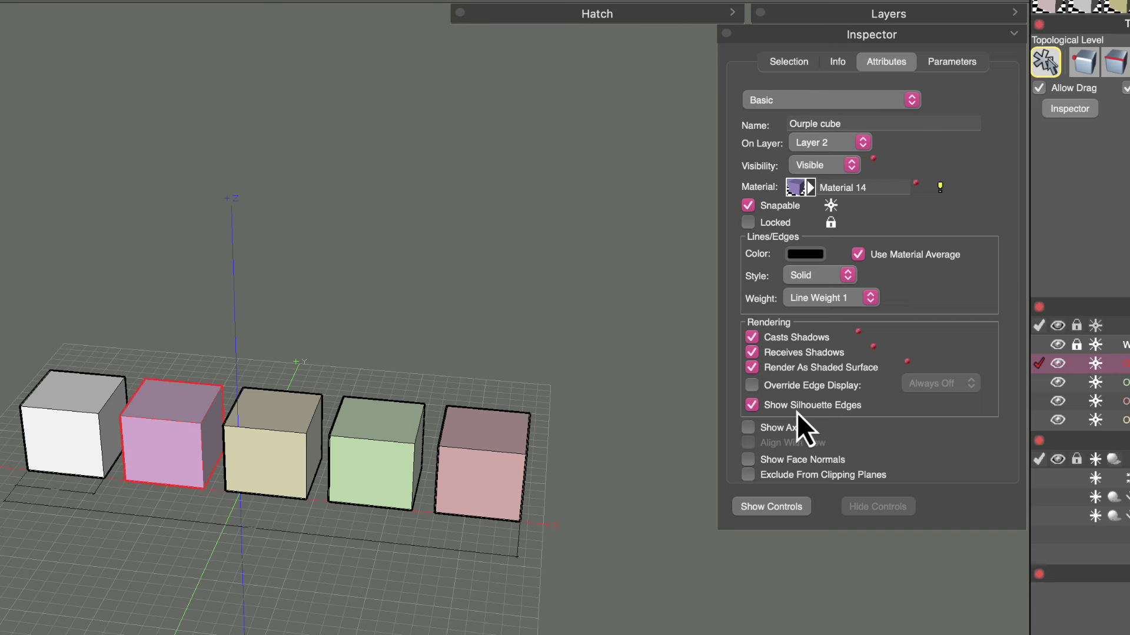
pyautogui.click(752, 405)
pyautogui.click(419, 357)
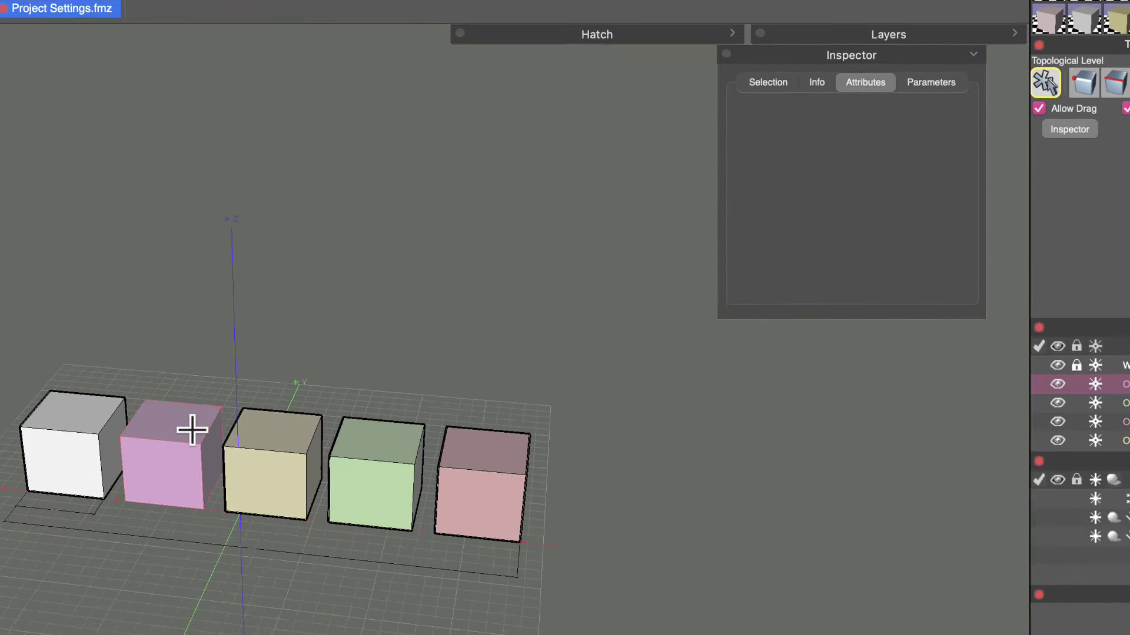
# - Show the Ourple cube's silhouette edges, axes and face normals, and expand the Views palette
pyautogui.click(189, 554)
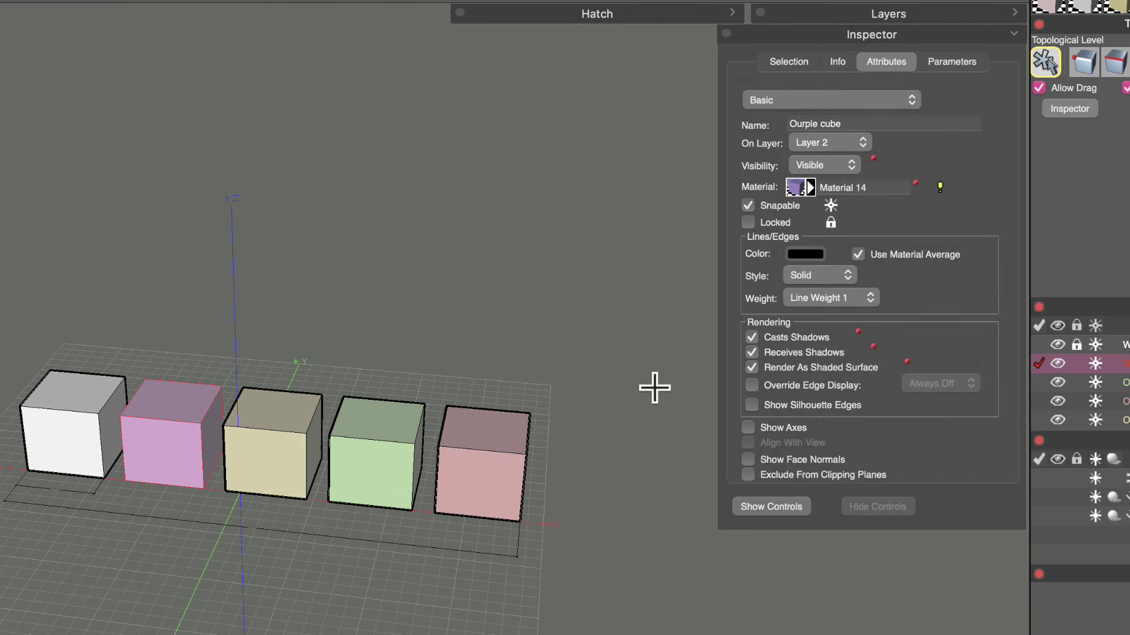
pyautogui.click(754, 406)
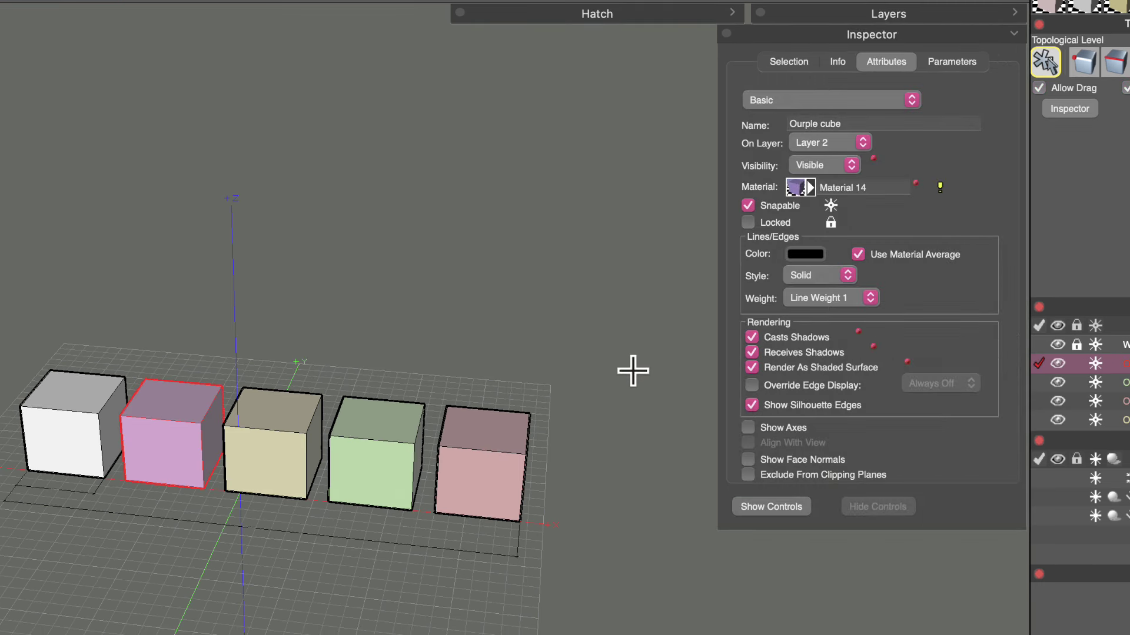
pyautogui.click(748, 428)
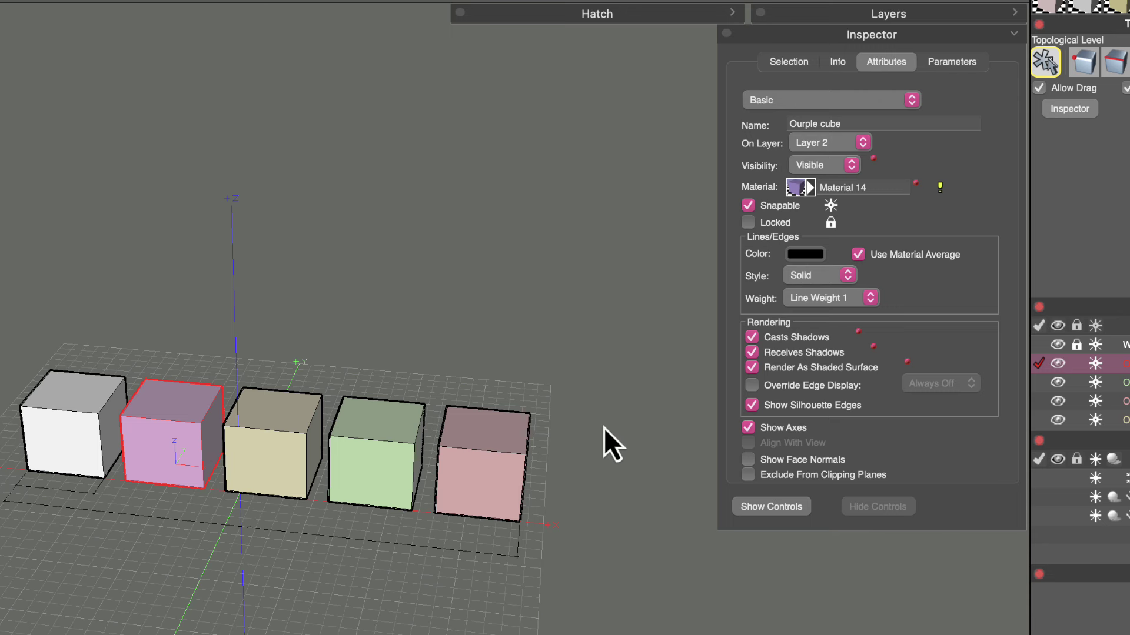
pyautogui.click(747, 460)
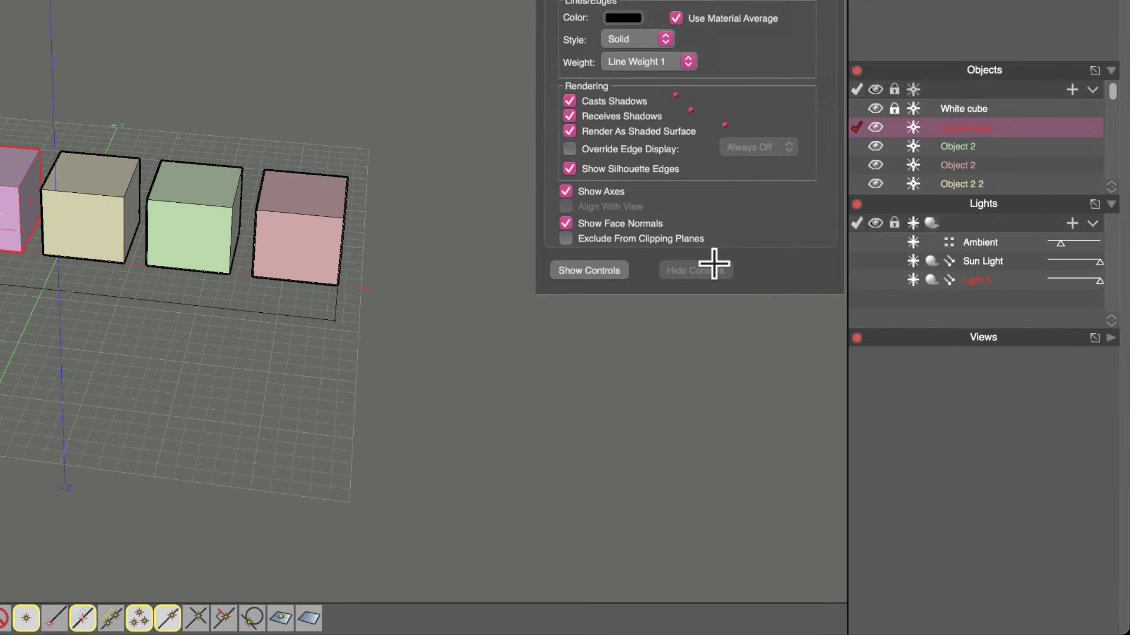
pyautogui.click(714, 263)
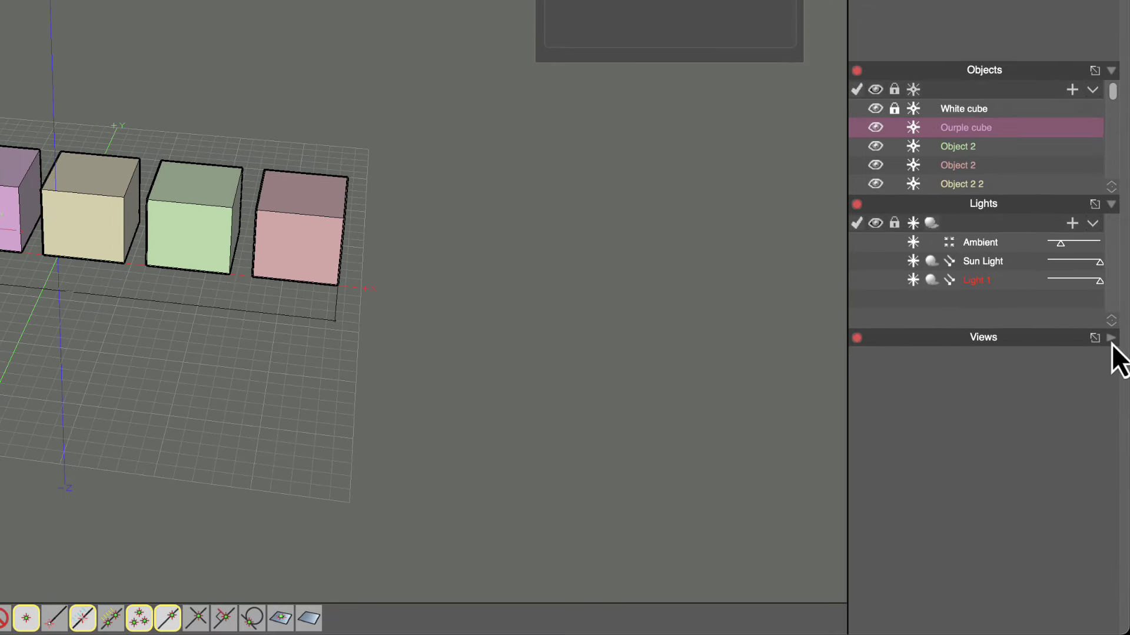
pyautogui.click(1111, 338)
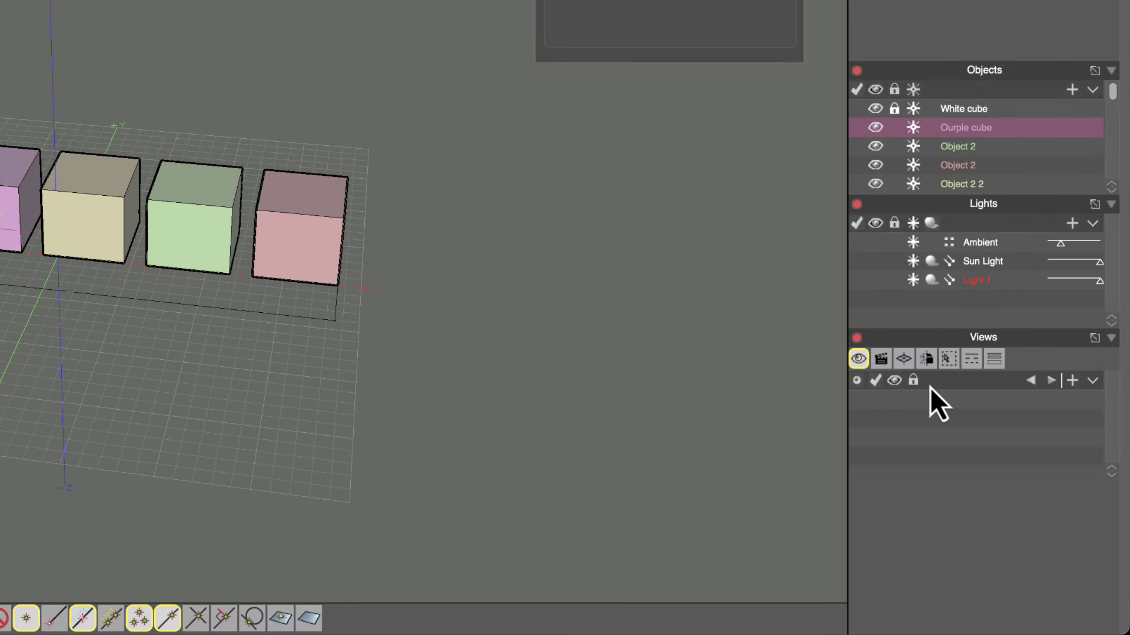
# - Add a new clipping plane and tilt it across the row of cubes
pyautogui.click(928, 361)
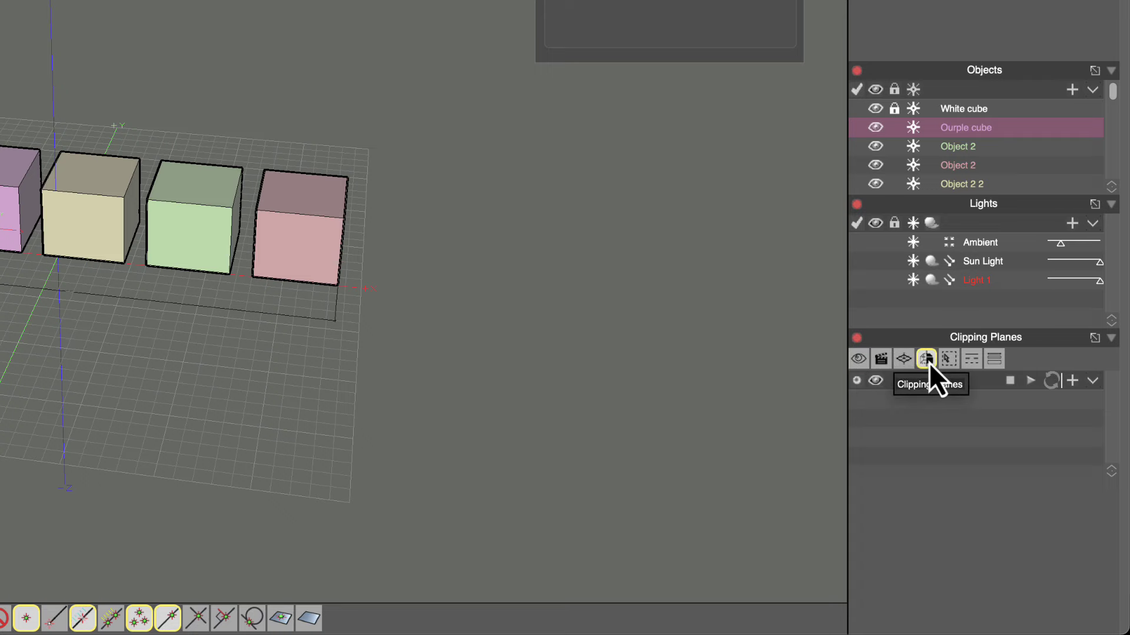
pyautogui.click(1071, 383)
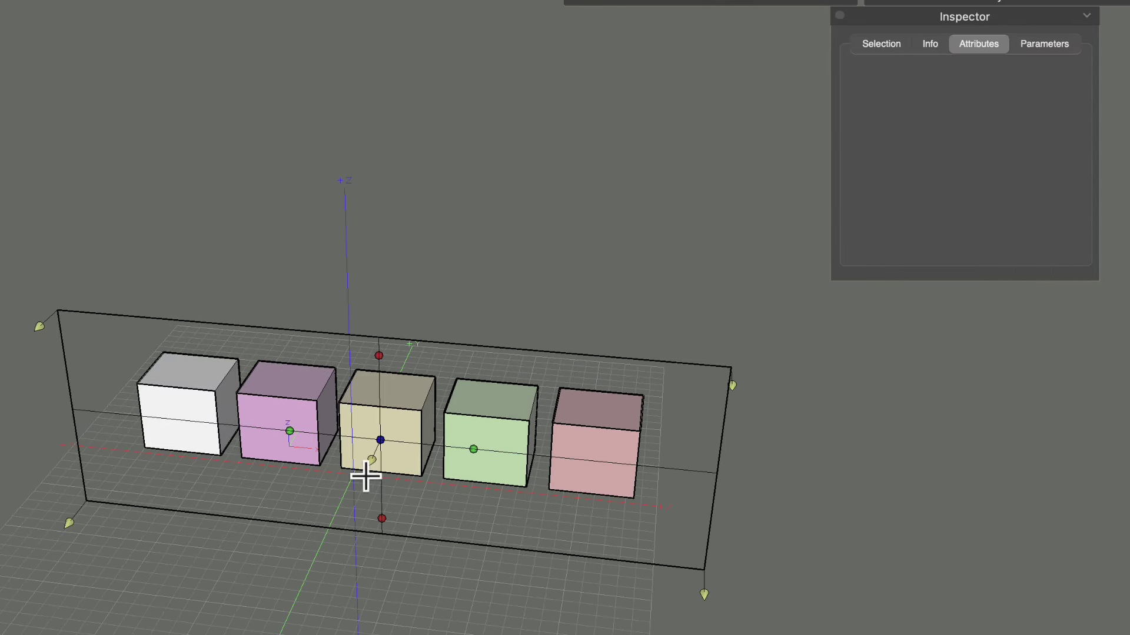
pyautogui.moveTo(373, 460); pyautogui.dragTo(376, 510)
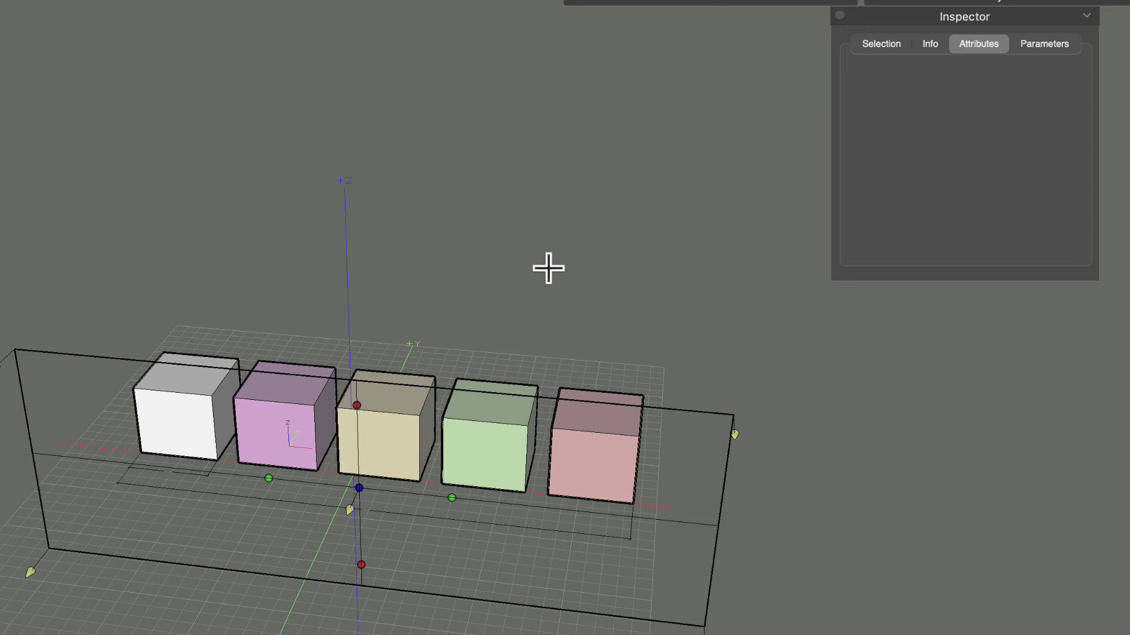
# - Exclude the Ourple cube from clipping planes and tilt the plane further
pyautogui.click(293, 398)
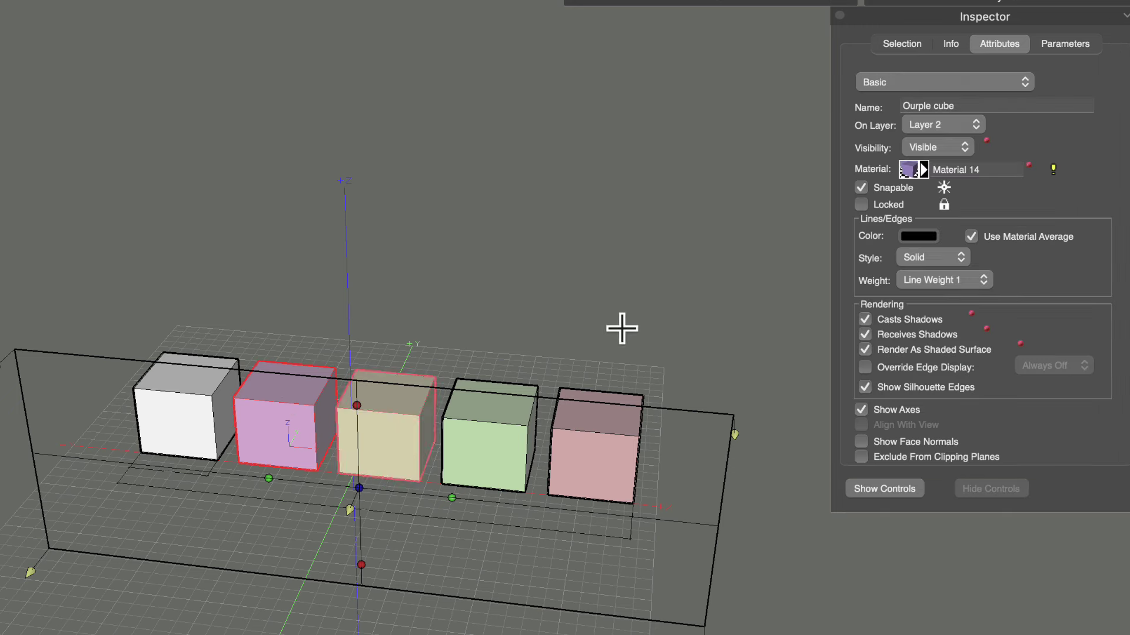
pyautogui.click(861, 457)
pyautogui.click(487, 436)
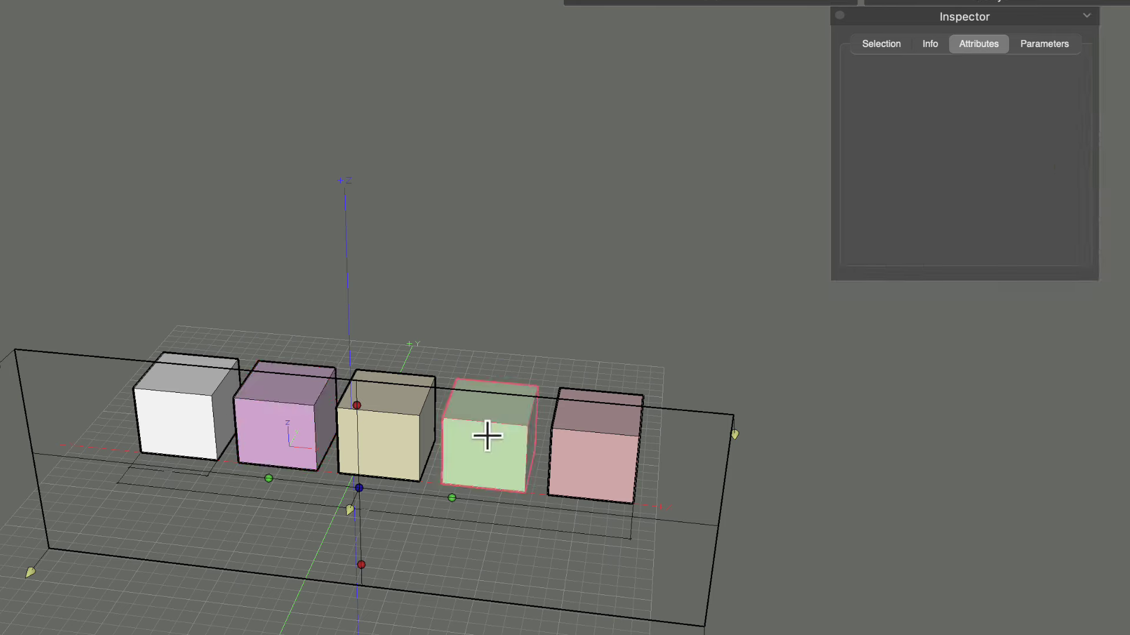
pyautogui.moveTo(349, 511); pyautogui.dragTo(389, 459)
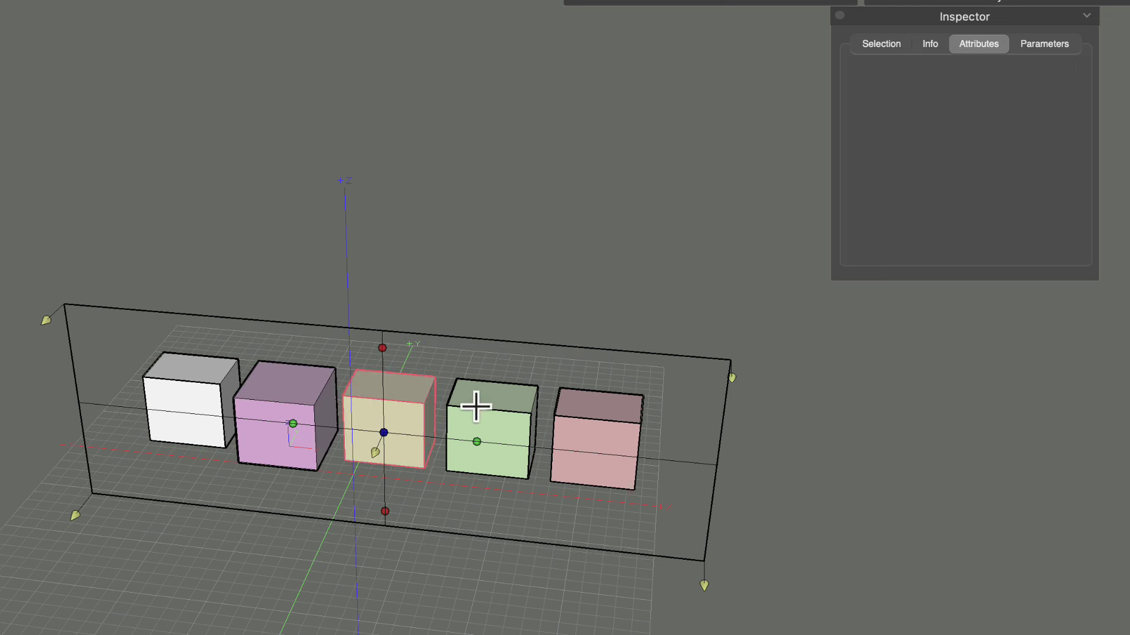
# - Clear the Ourple cube's Exclude From Clipping Planes option in the Inspector
pyautogui.click(277, 403)
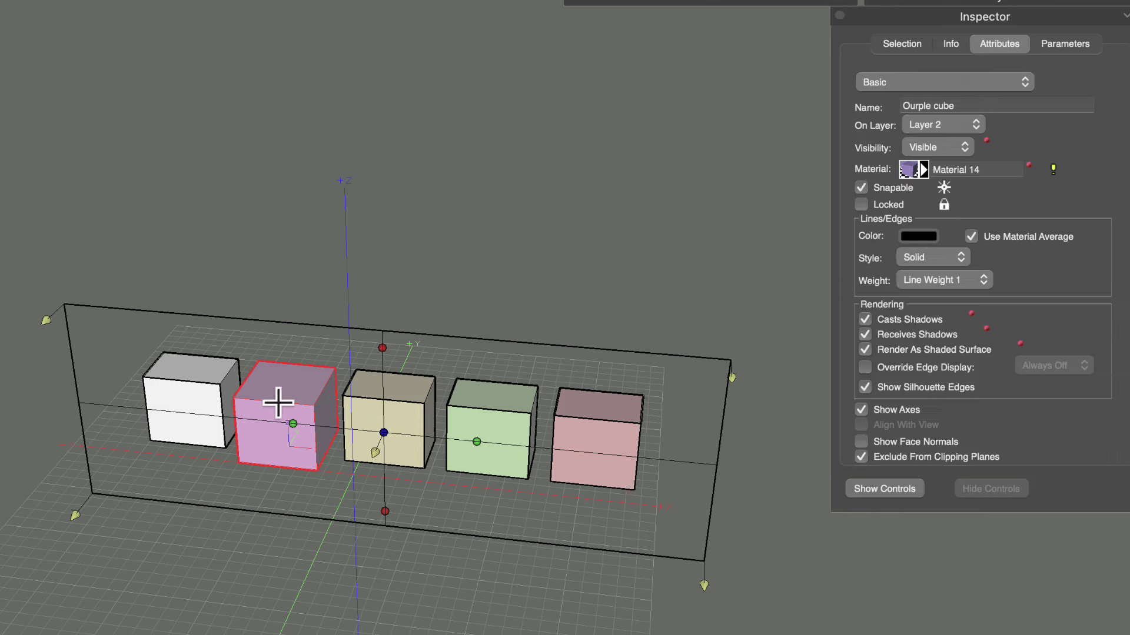
pyautogui.click(864, 459)
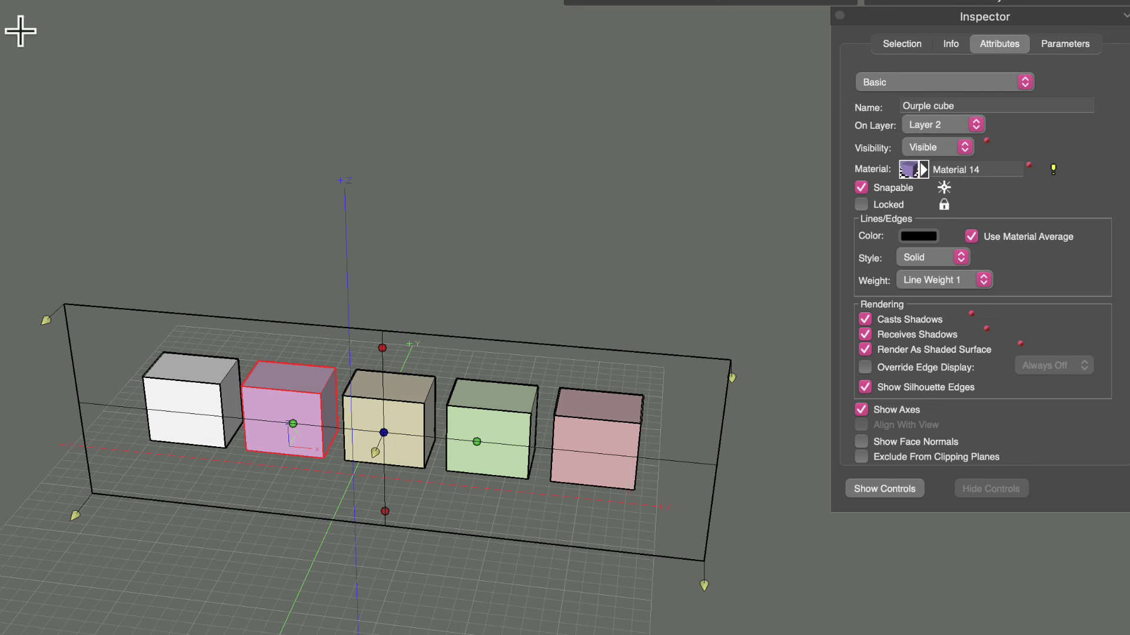
pyautogui.click(979, 83)
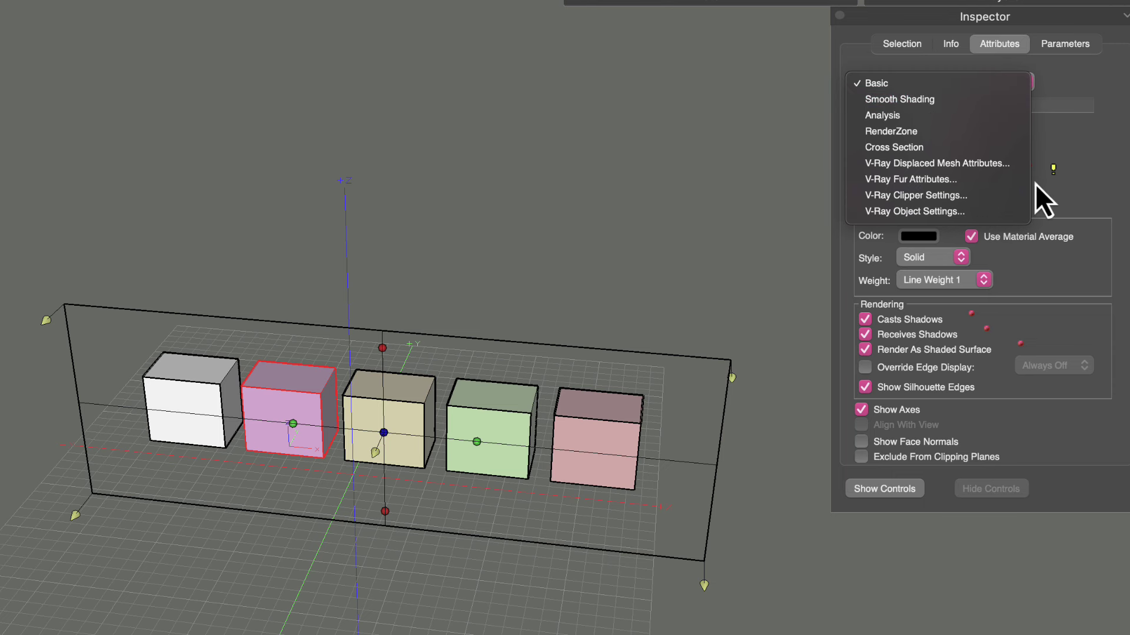
# - Browse Smooth Shading and Analysis, then set the Cross Section colour to custom yellow
pyautogui.click(945, 98)
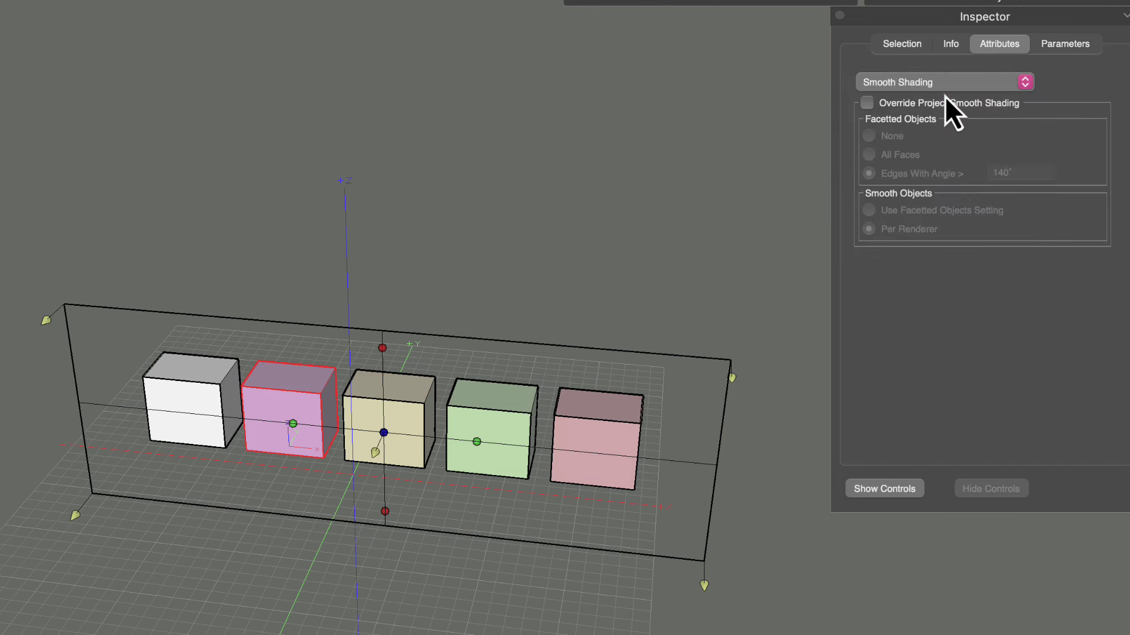
pyautogui.click(943, 90)
pyautogui.click(939, 106)
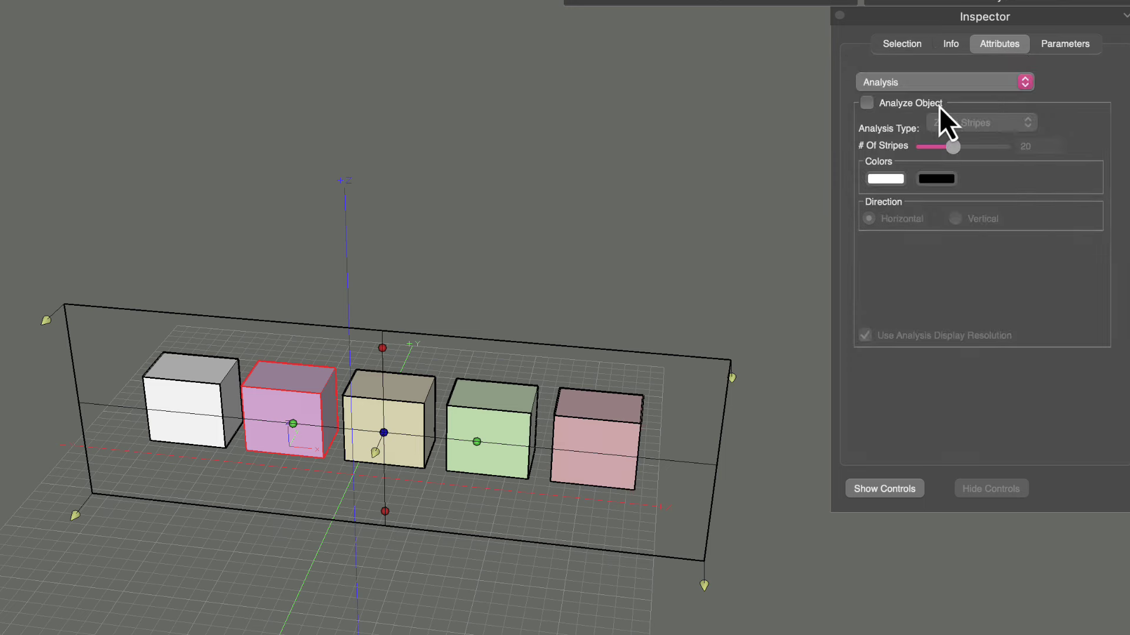
pyautogui.click(945, 85)
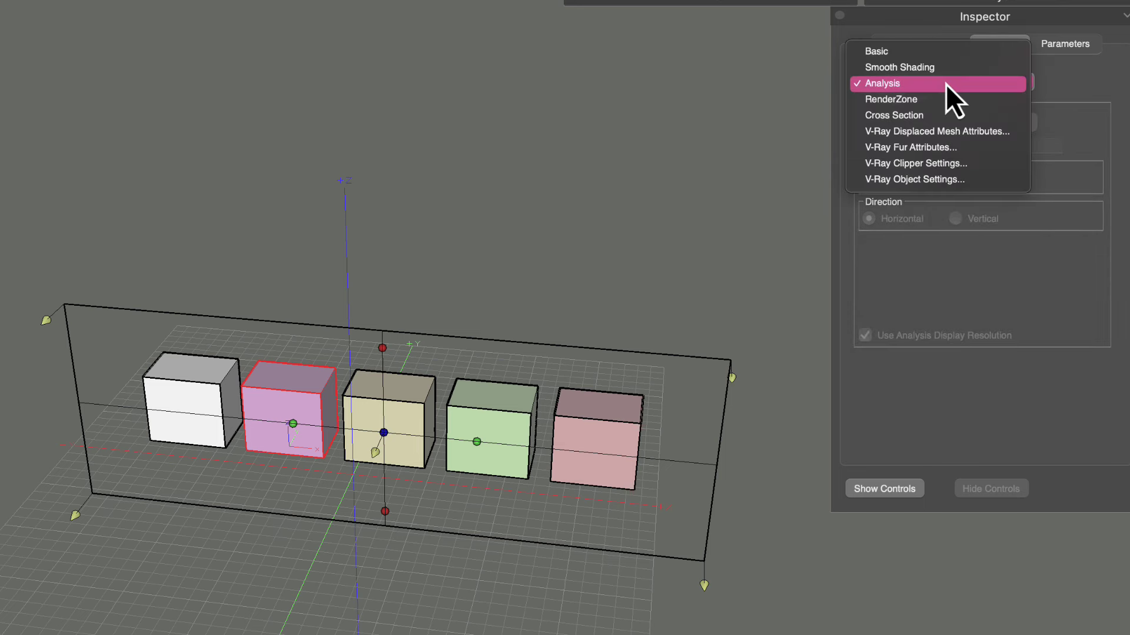
pyautogui.click(892, 117)
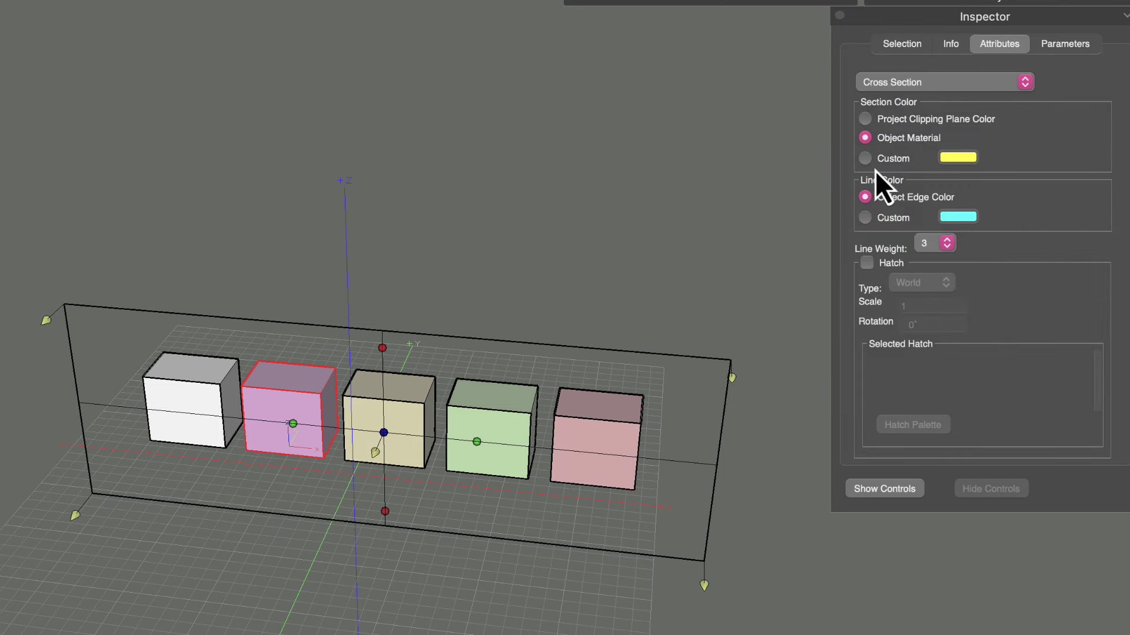
pyautogui.click(866, 159)
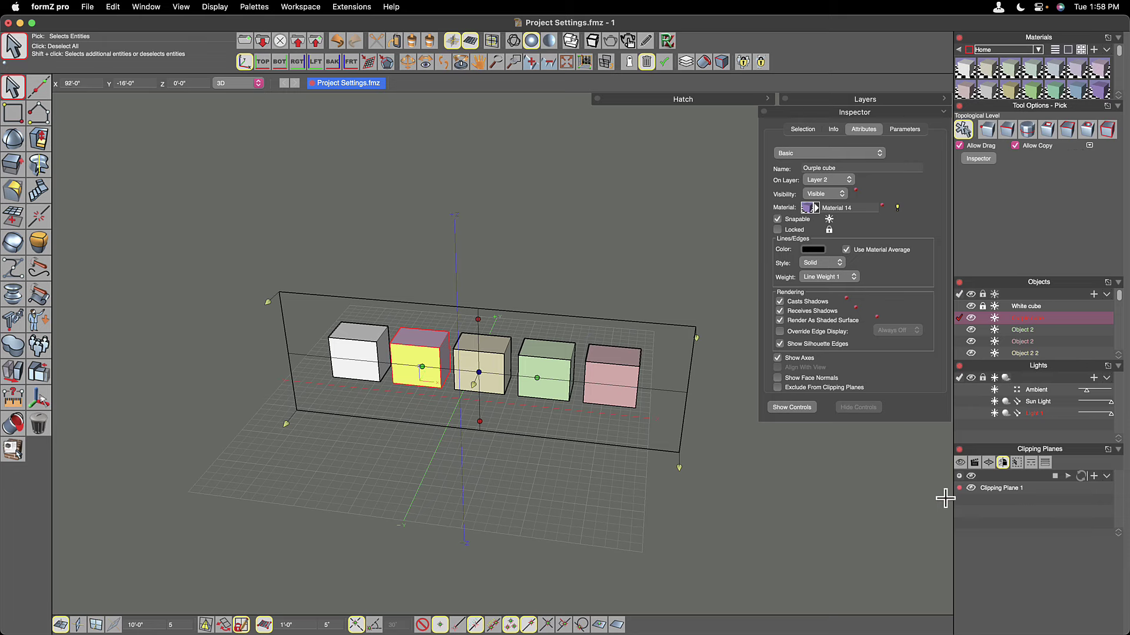
# - Turn off Clipping Plane 1 and show the Ourple cube's Height, Length and Width parameters
pyautogui.click(970, 489)
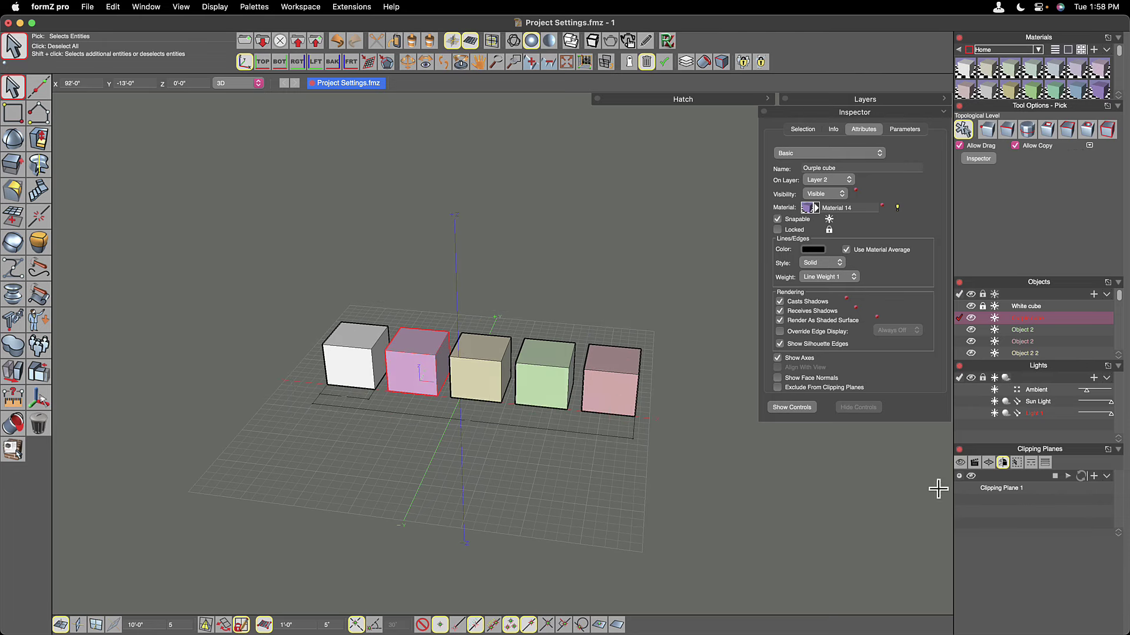
pyautogui.click(689, 333)
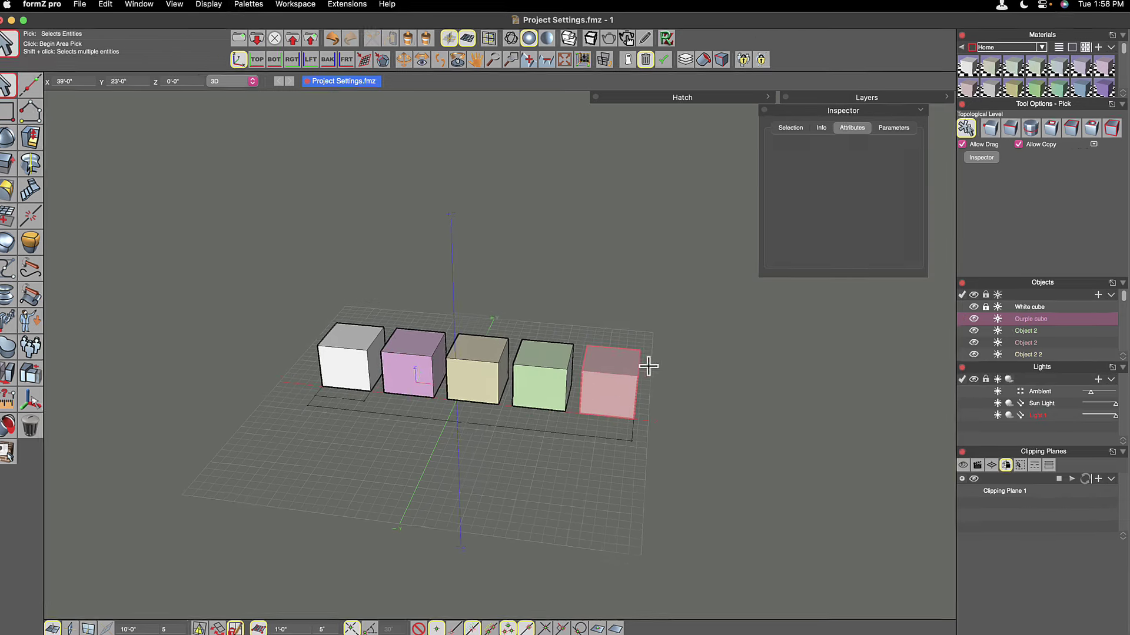
pyautogui.click(424, 349)
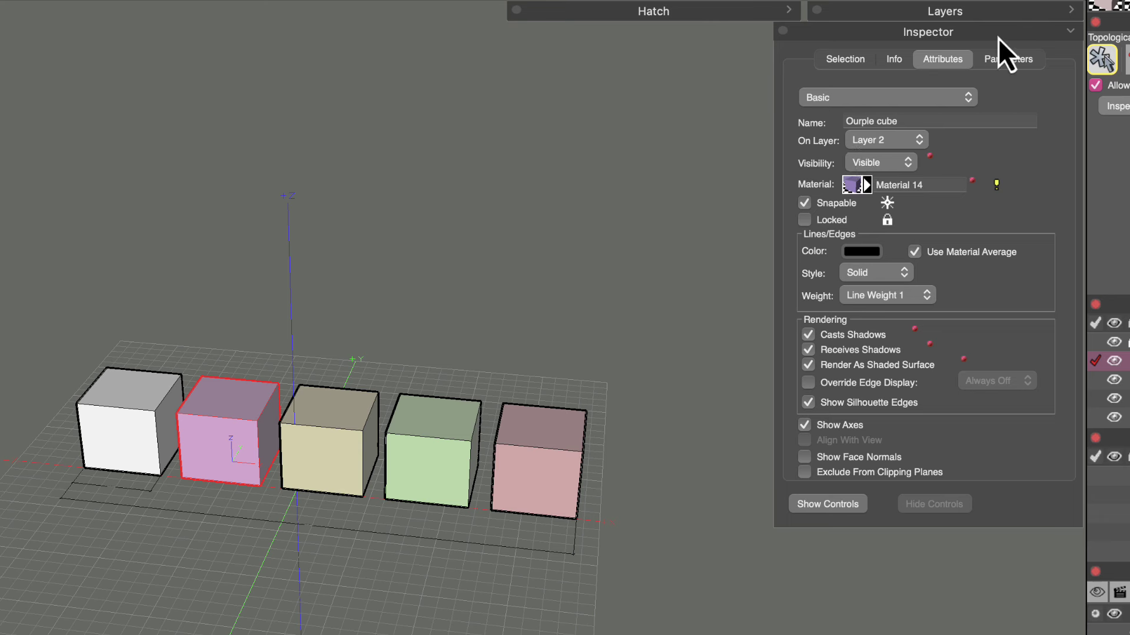
pyautogui.click(1008, 61)
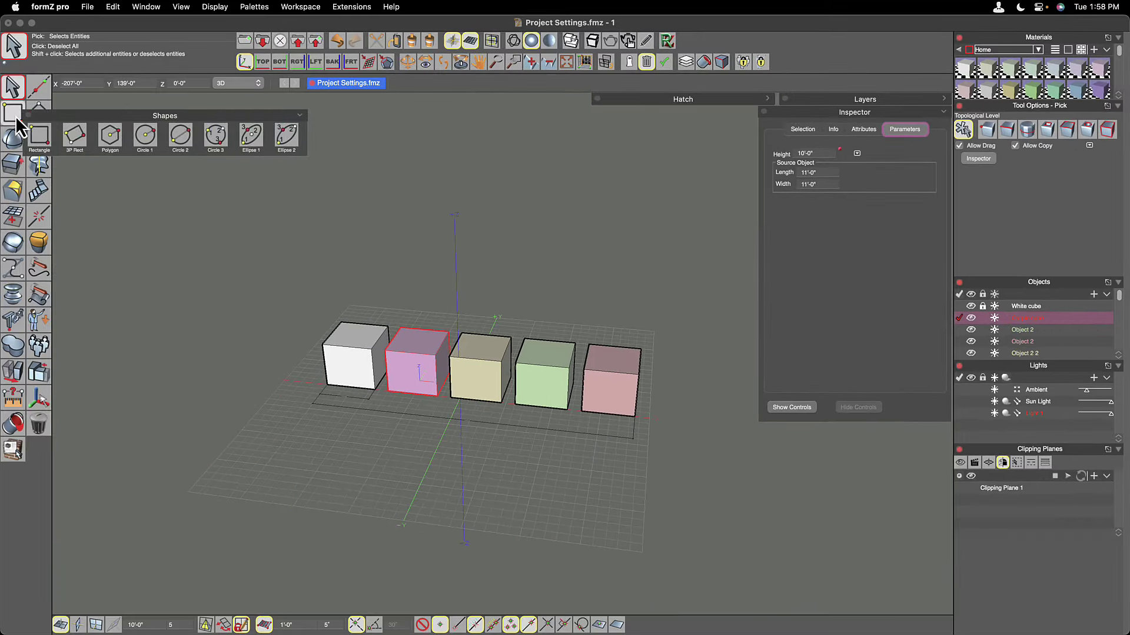
# - Draw a pink cube in front of the white cube with the Rectangle tool and 3D Extrusion
pyautogui.click(15, 118)
pyautogui.click(1012, 125)
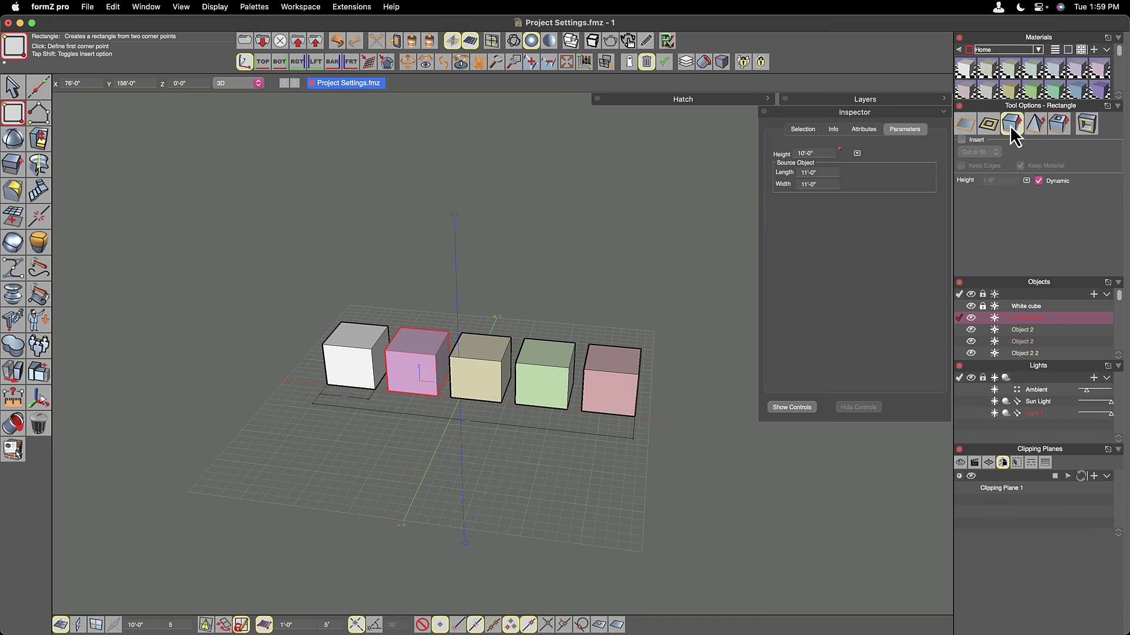
pyautogui.click(349, 424)
pyautogui.click(380, 463)
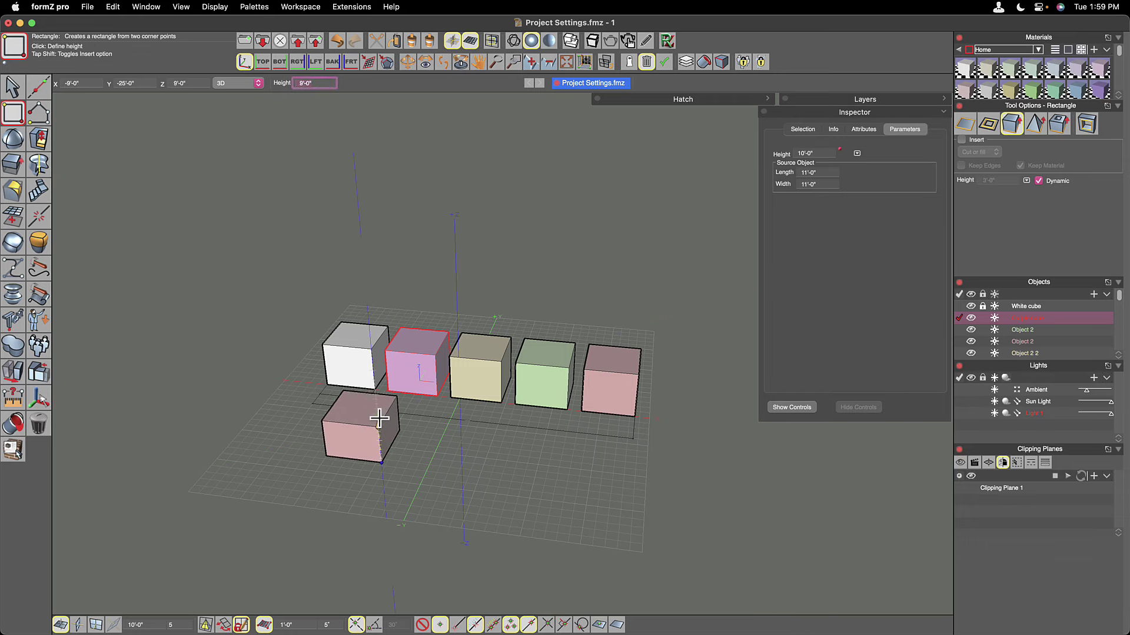
pyautogui.click(378, 419)
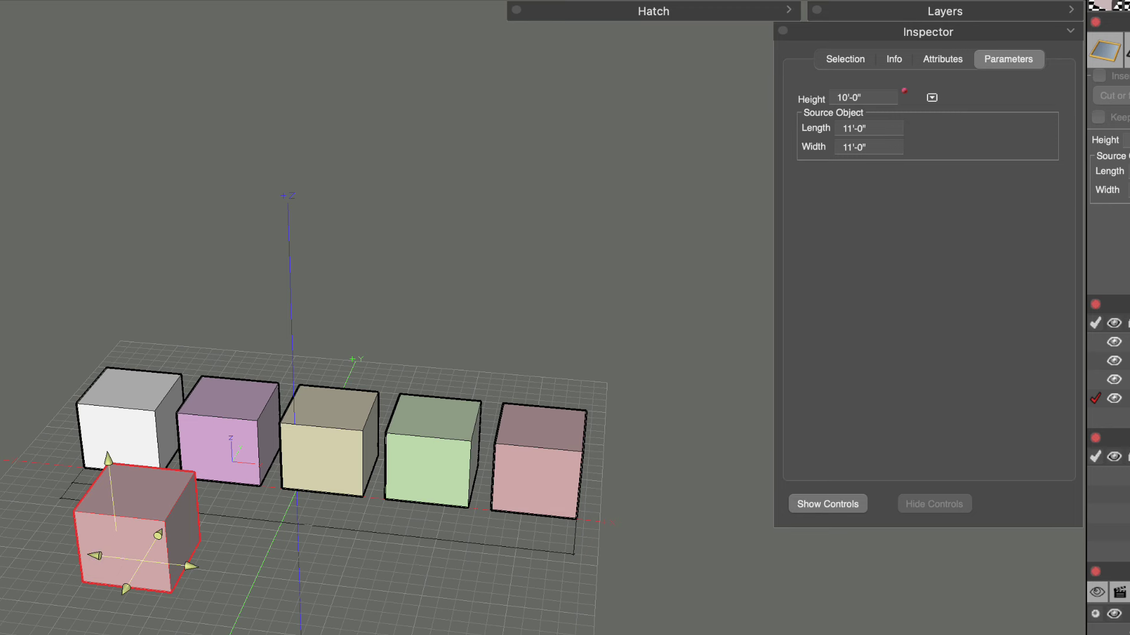
# - Show controls on the front cube and drag it to a 14'-0" square base, 11'-0" tall
pyautogui.press('p')
pyautogui.click(58, 340)
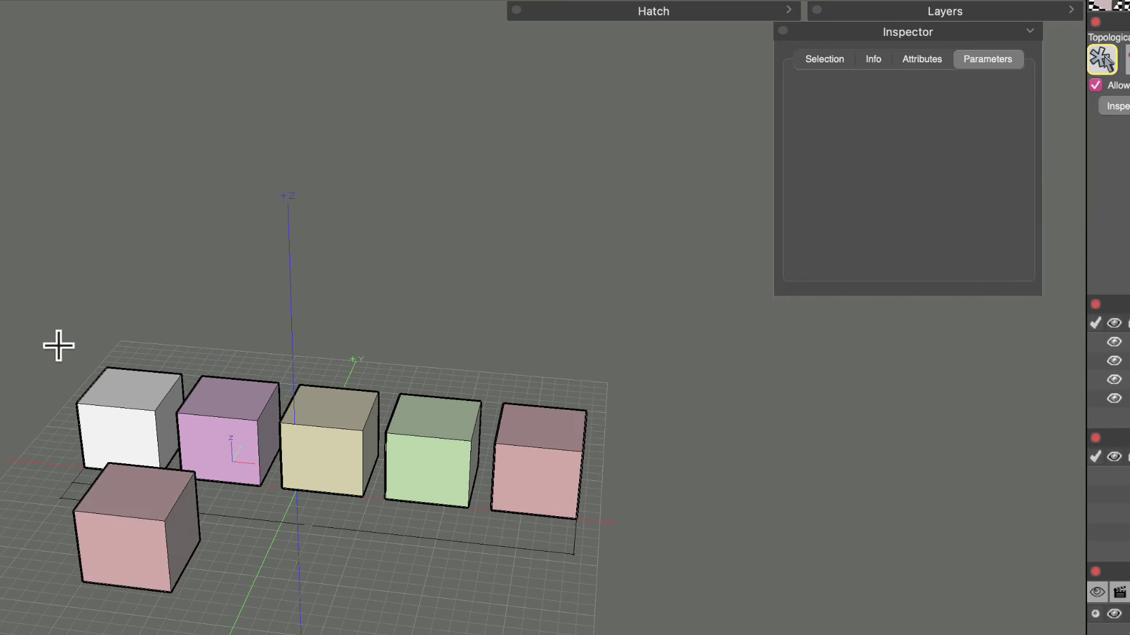
pyautogui.click(166, 547)
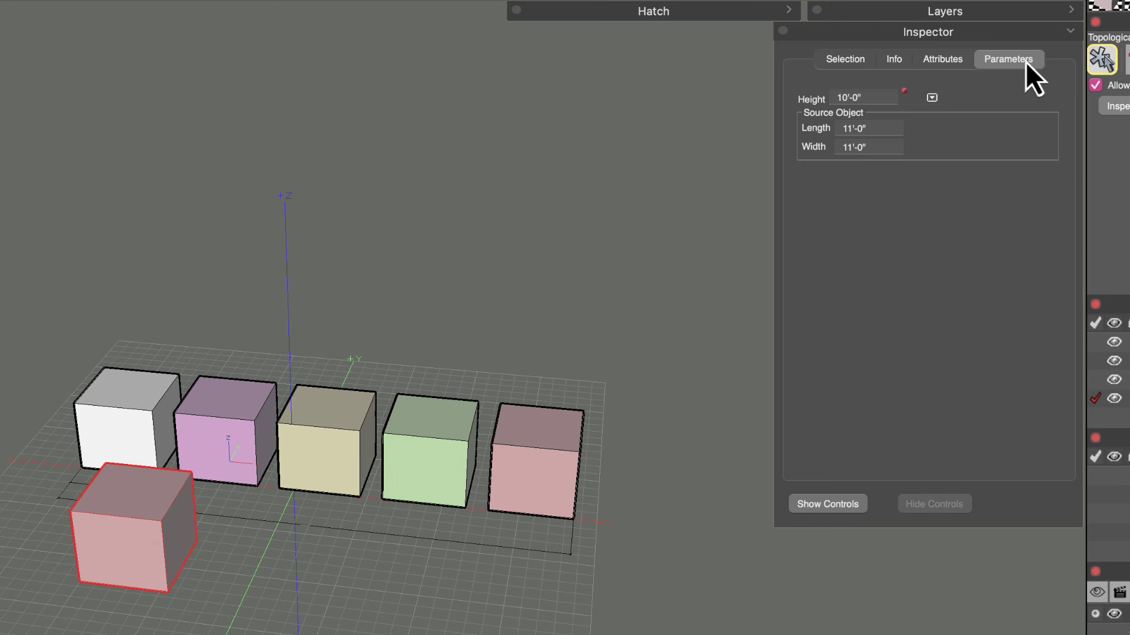
pyautogui.click(828, 504)
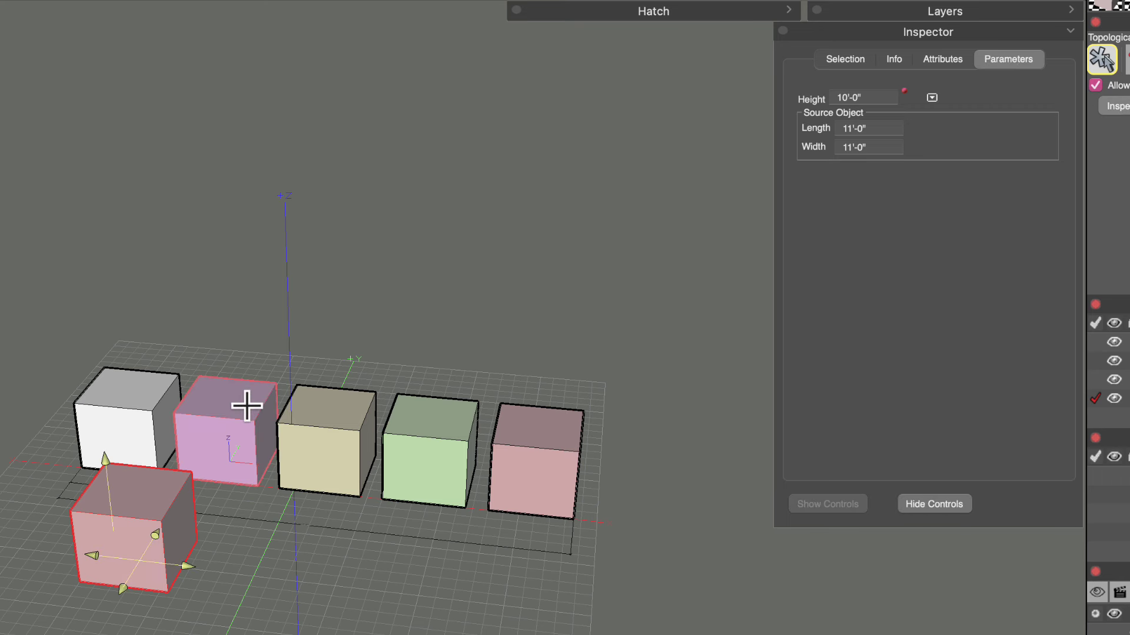
pyautogui.click(247, 406)
pyautogui.click(842, 504)
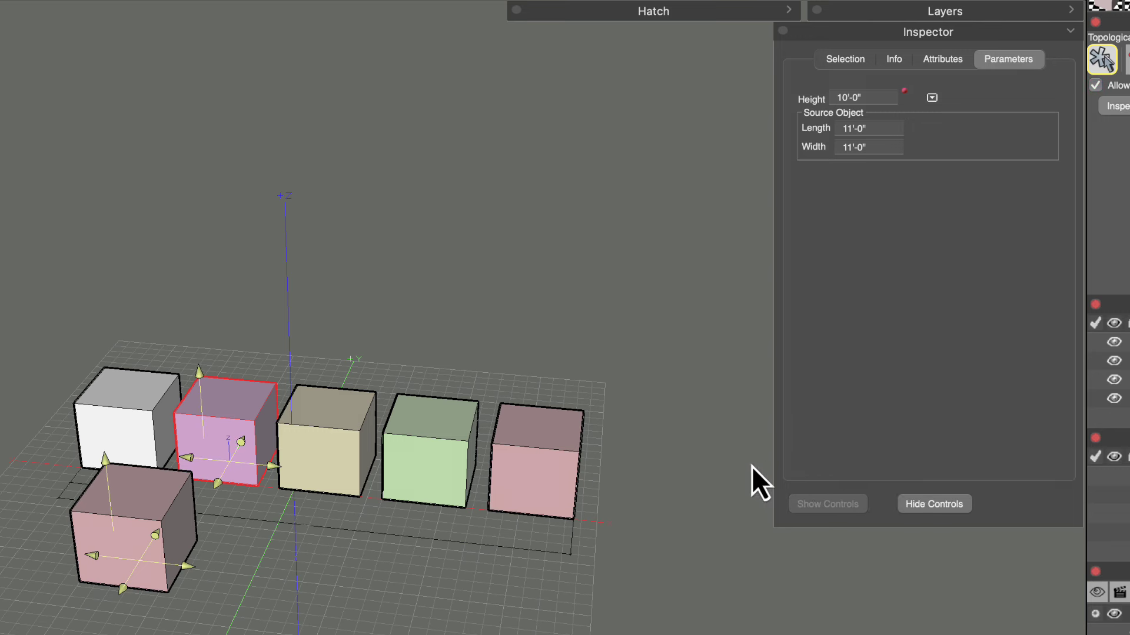
pyautogui.moveTo(188, 567); pyautogui.dragTo(201, 589)
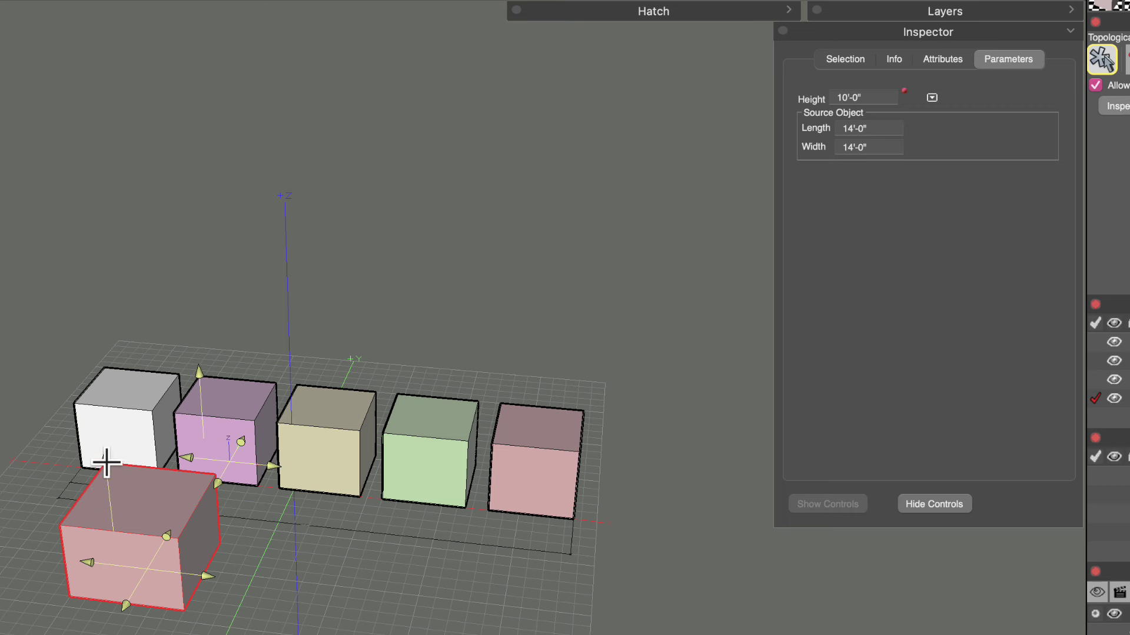
pyautogui.moveTo(106, 461)
pyautogui.mouseDown()
pyautogui.moveTo(108, 518)
pyautogui.moveTo(101, 445)
pyautogui.moveTo(96, 458)
pyautogui.mouseUp()
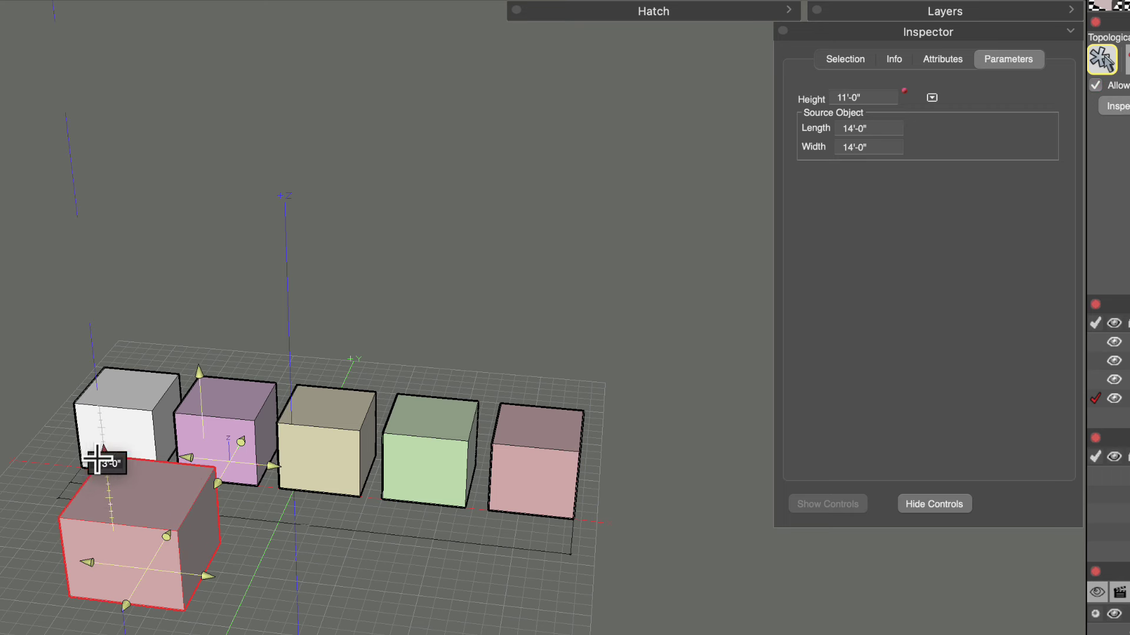
pyautogui.click(212, 449)
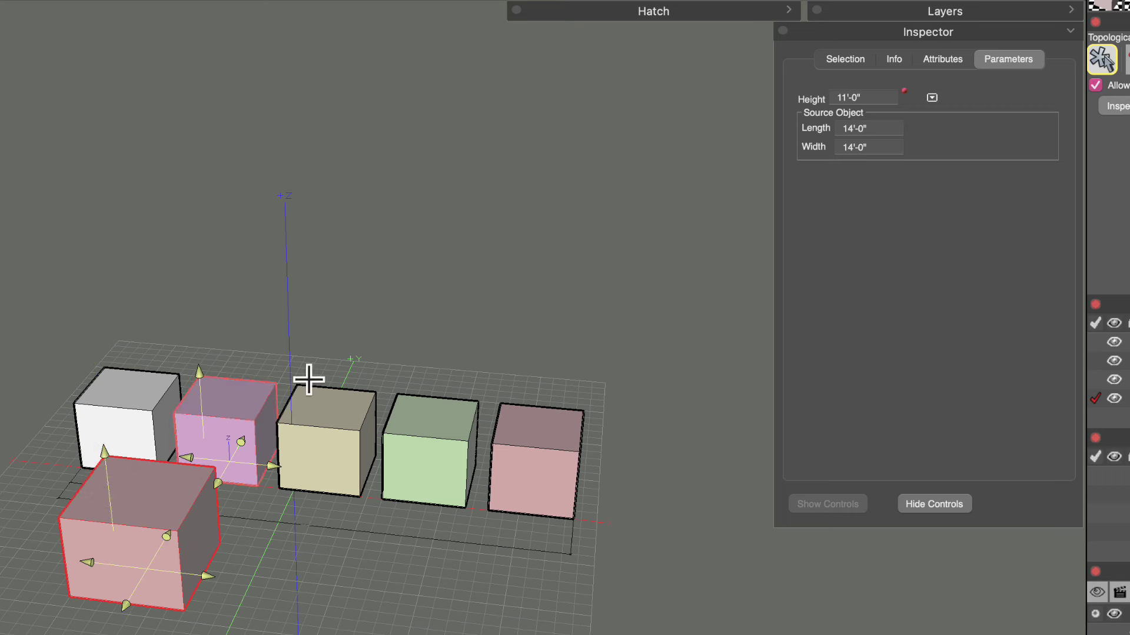
# - Set the Ourple cube's Height to 20 in the Inspector
pyautogui.click(878, 98)
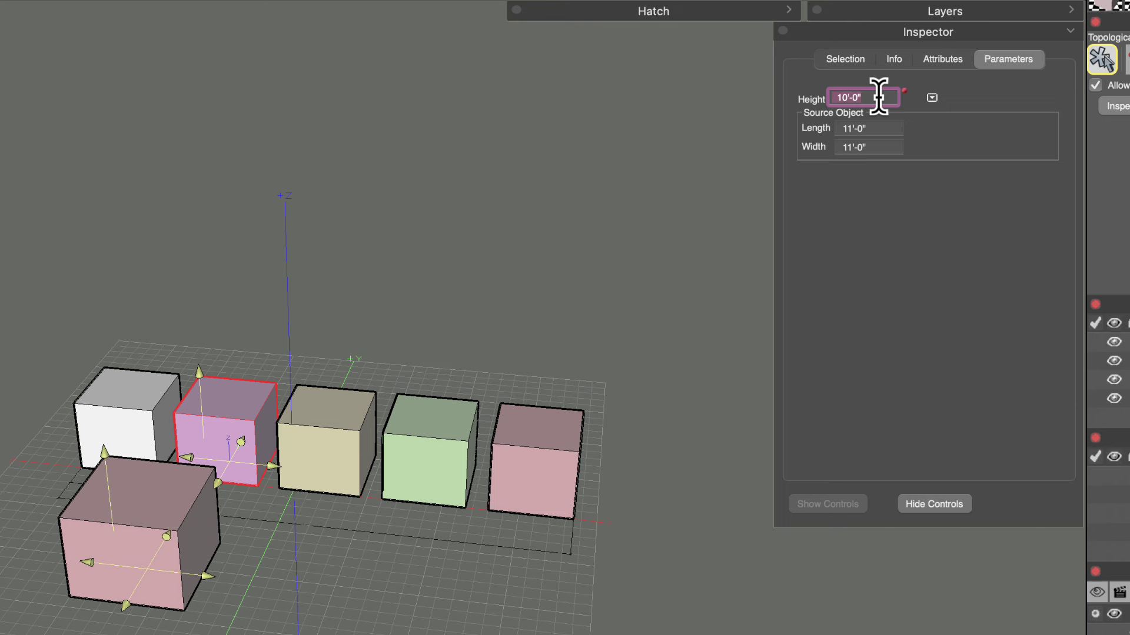
pyautogui.write('20')
pyautogui.press('Return')
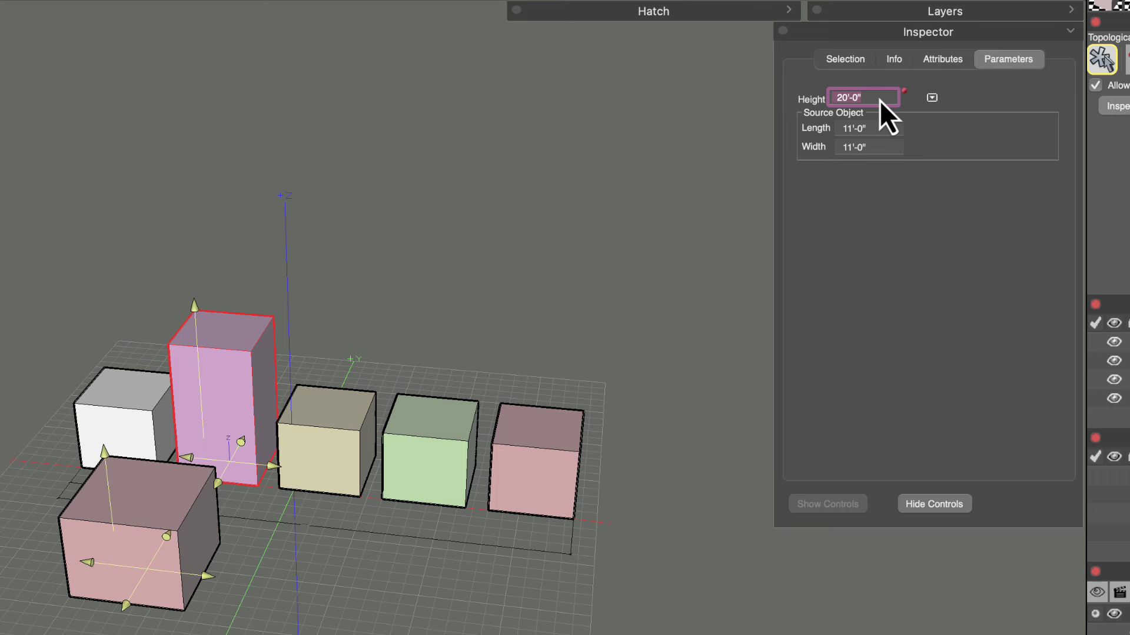
pyautogui.click(879, 127)
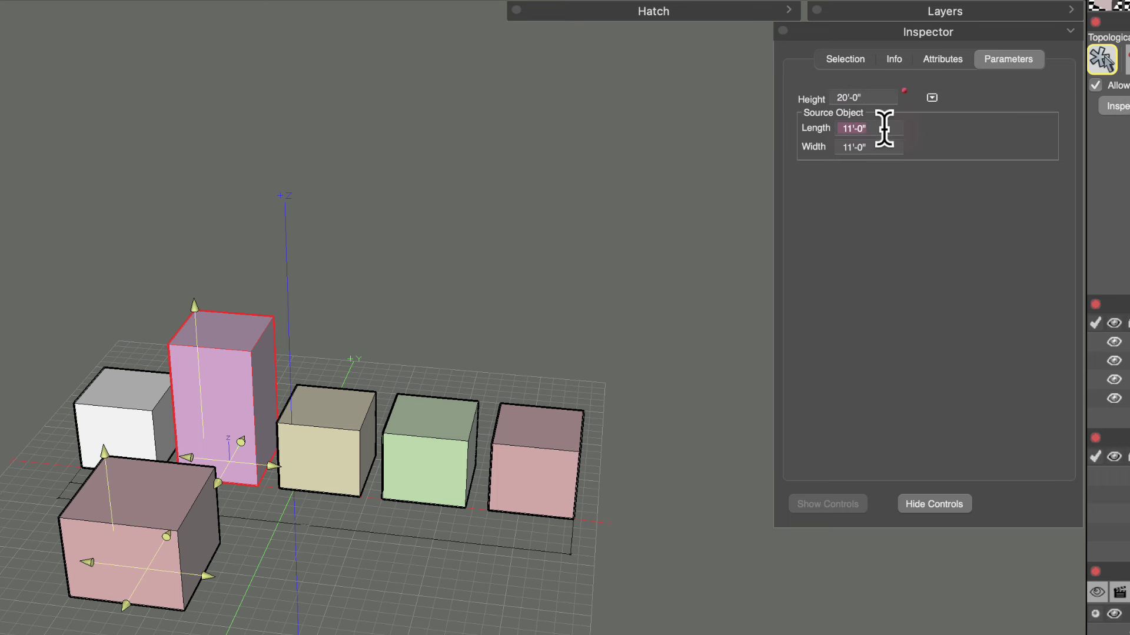
pyautogui.click(888, 147)
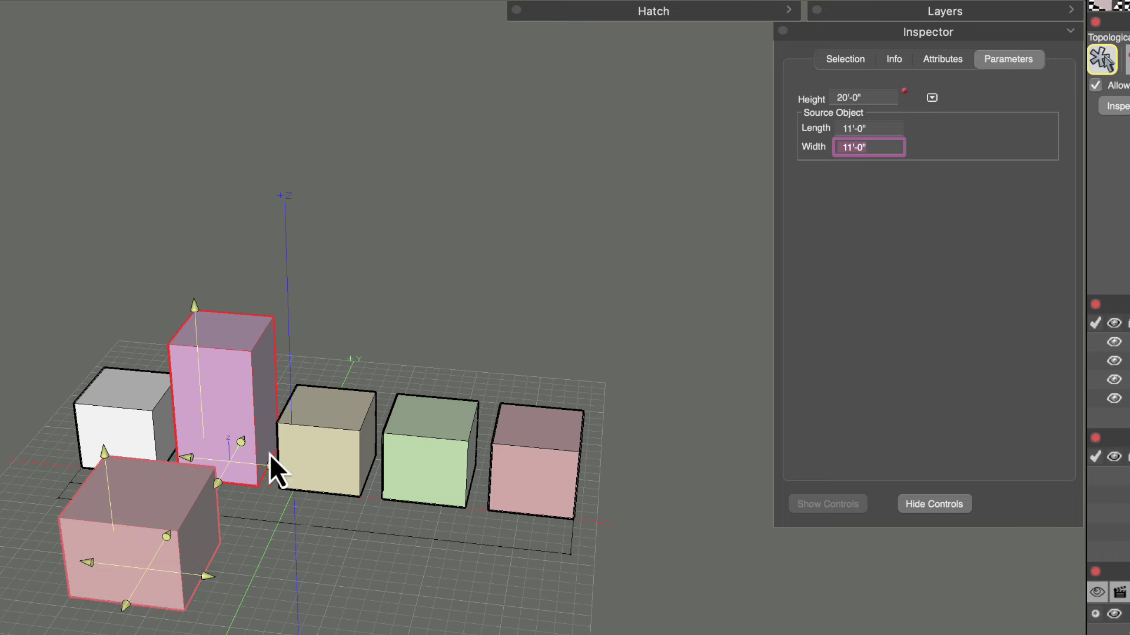
# - Hide the cubes' resize controls and delete the extra front pink cube
pyautogui.click(353, 295)
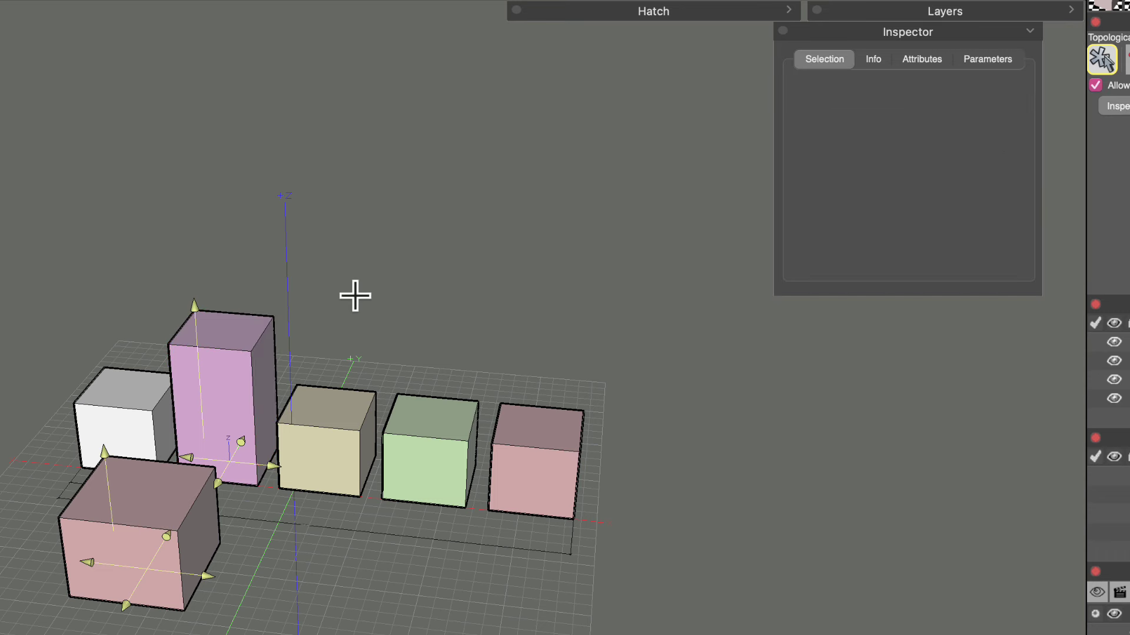
pyautogui.click(215, 387)
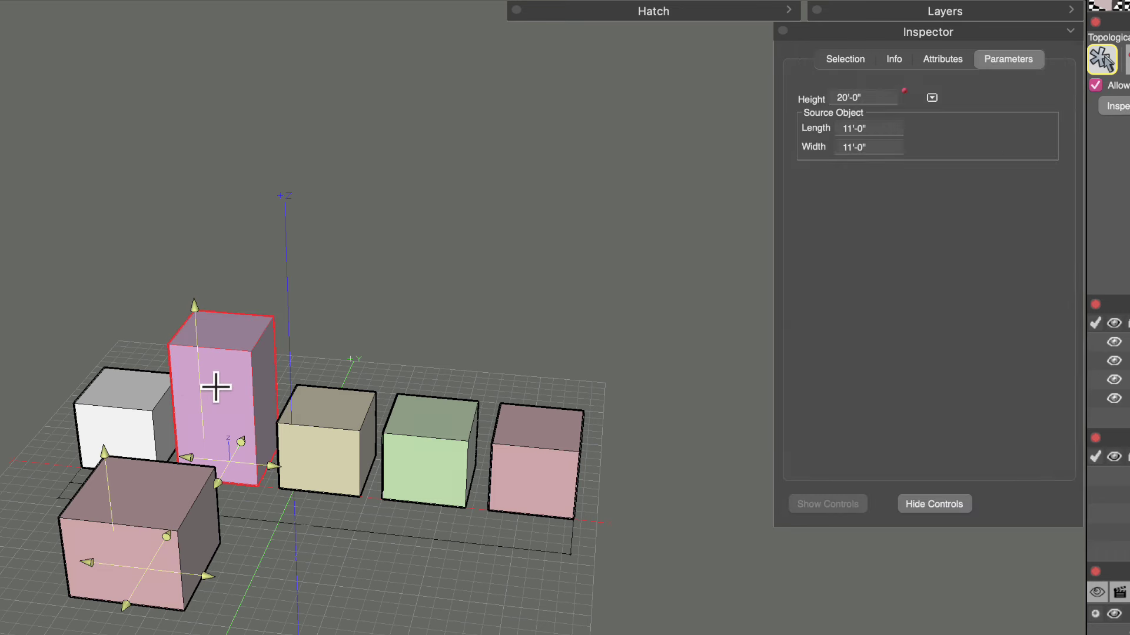
pyautogui.click(932, 504)
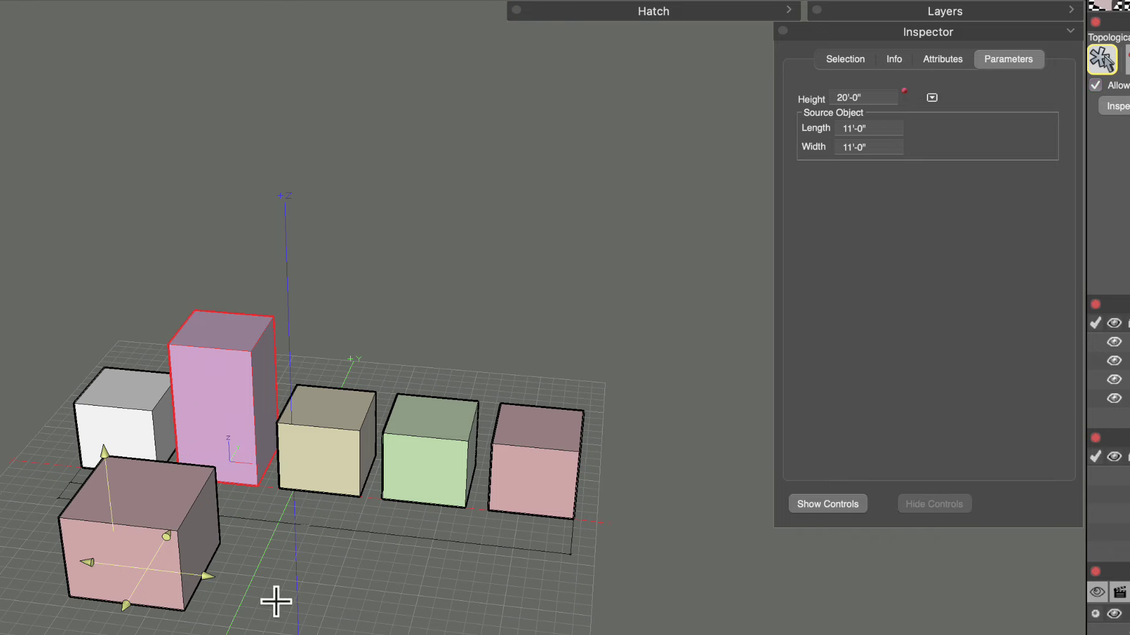
pyautogui.click(184, 537)
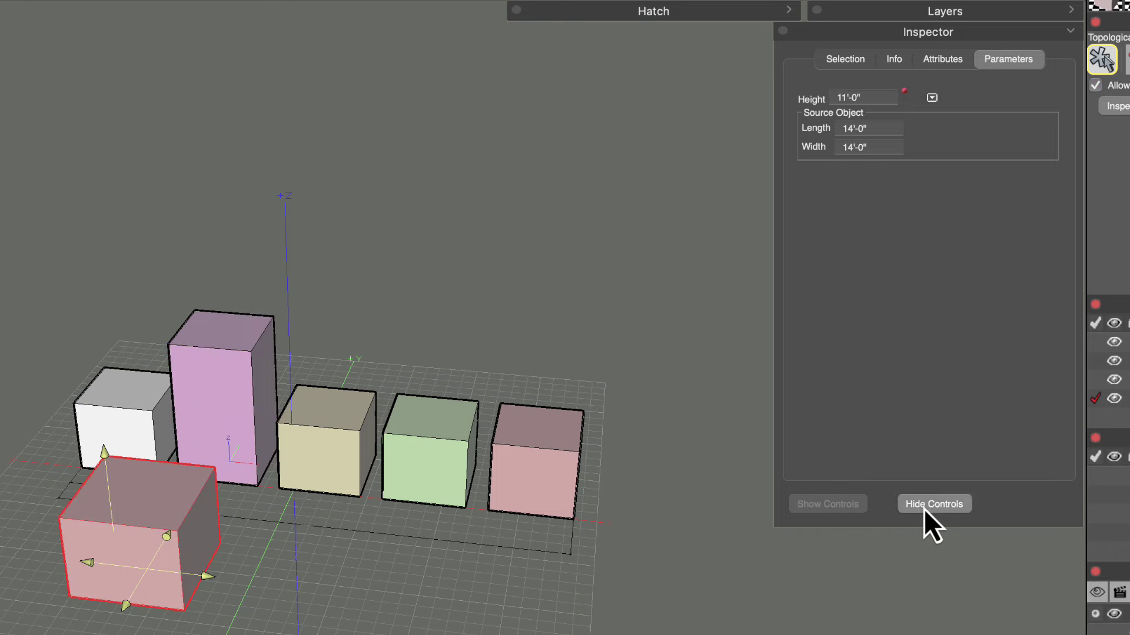
pyautogui.click(922, 507)
pyautogui.press('Delete')
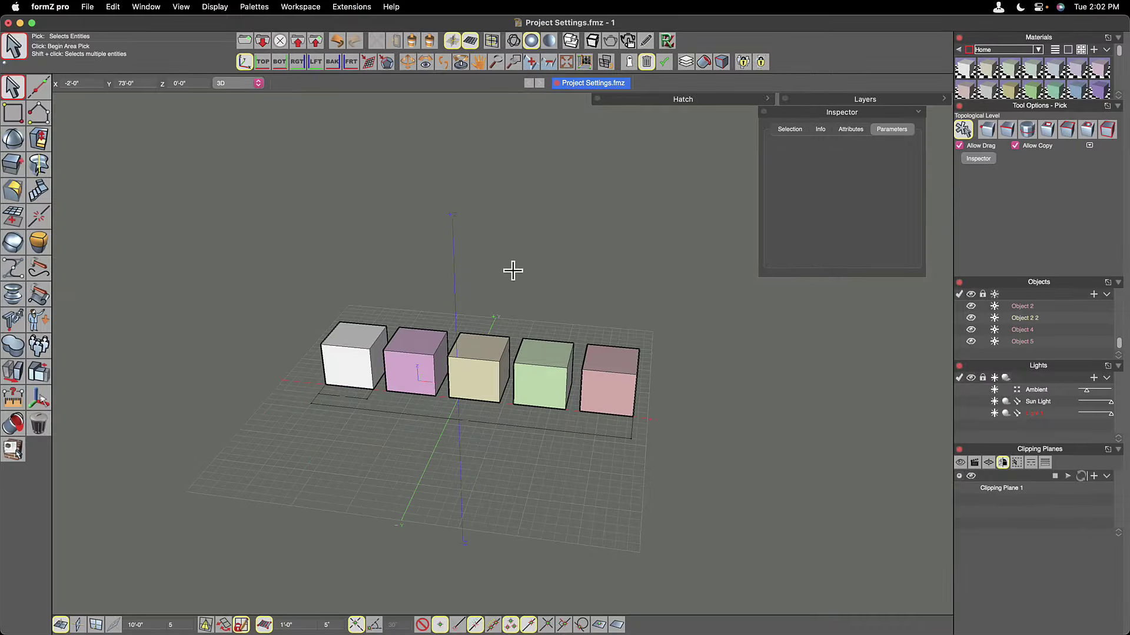
pyautogui.click(87, 7)
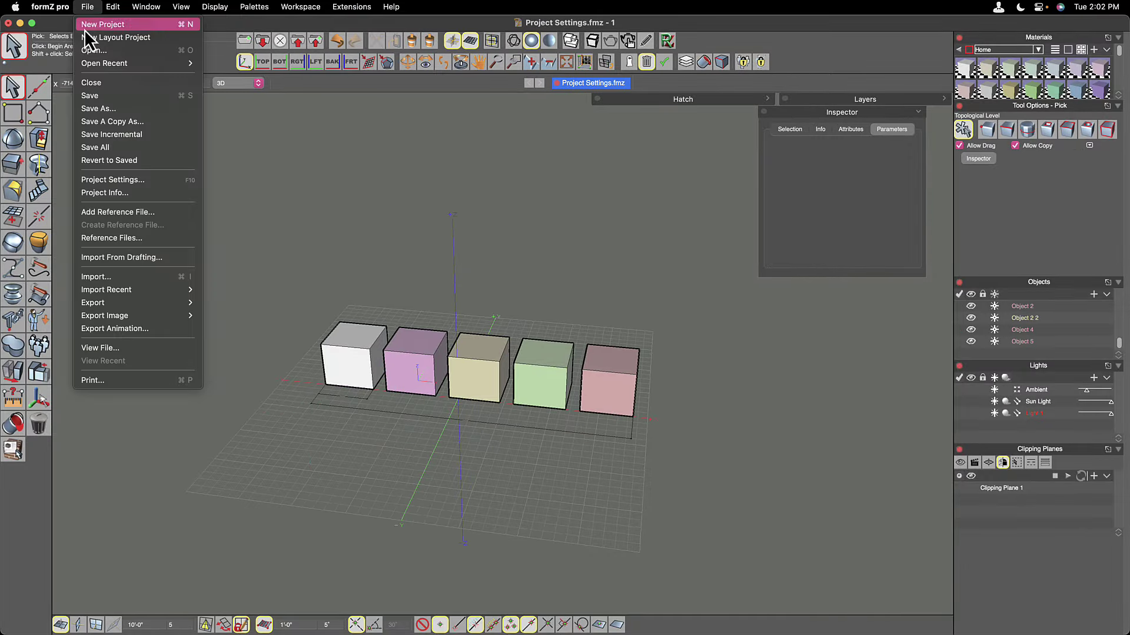
# - Open Project Settings and review its Lights, Layers and Objects tabs
pyautogui.click(104, 181)
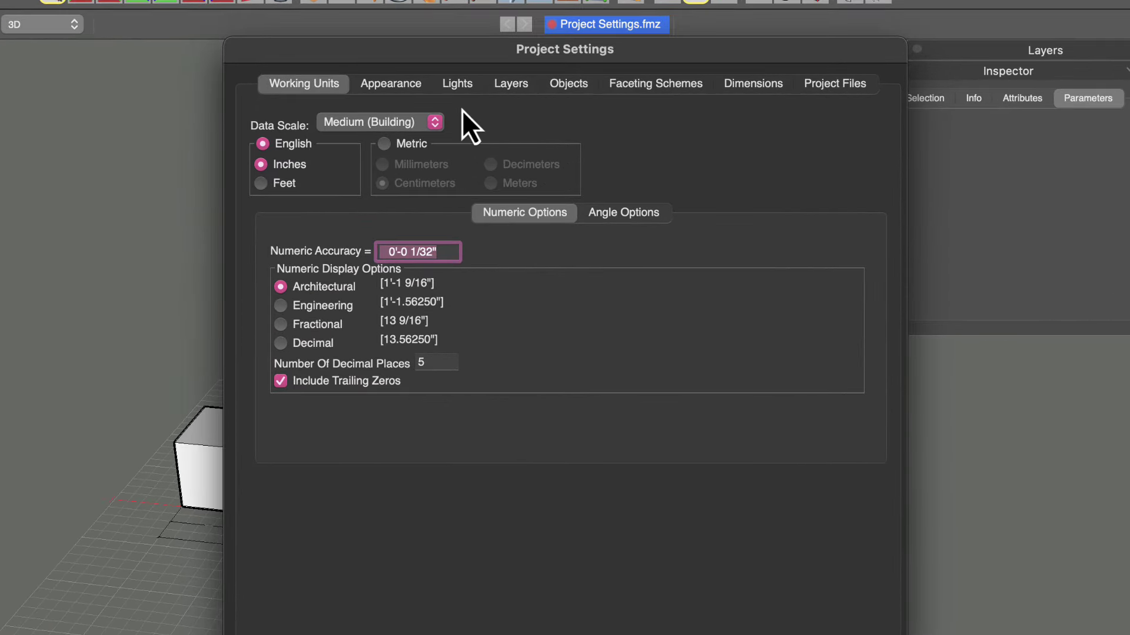
pyautogui.click(458, 87)
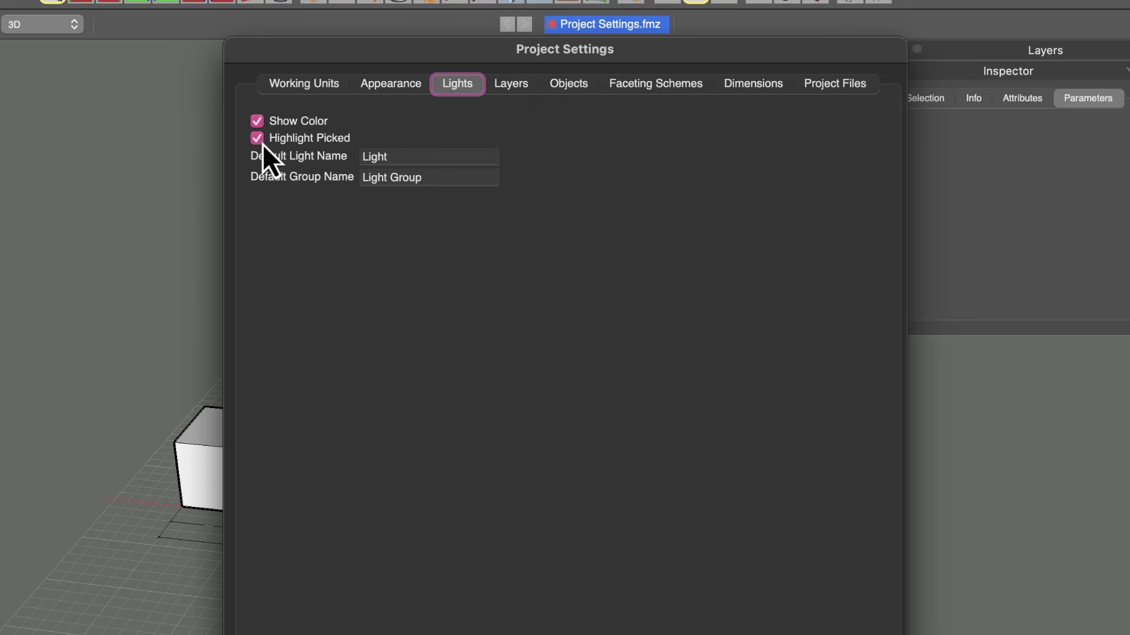
pyautogui.click(521, 87)
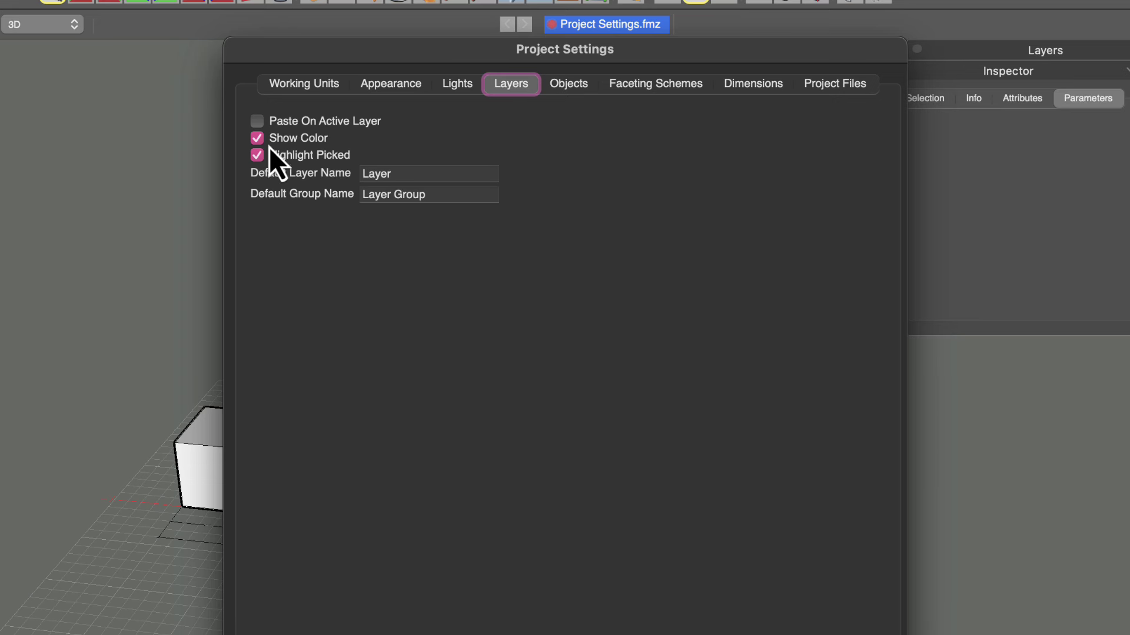
pyautogui.click(566, 86)
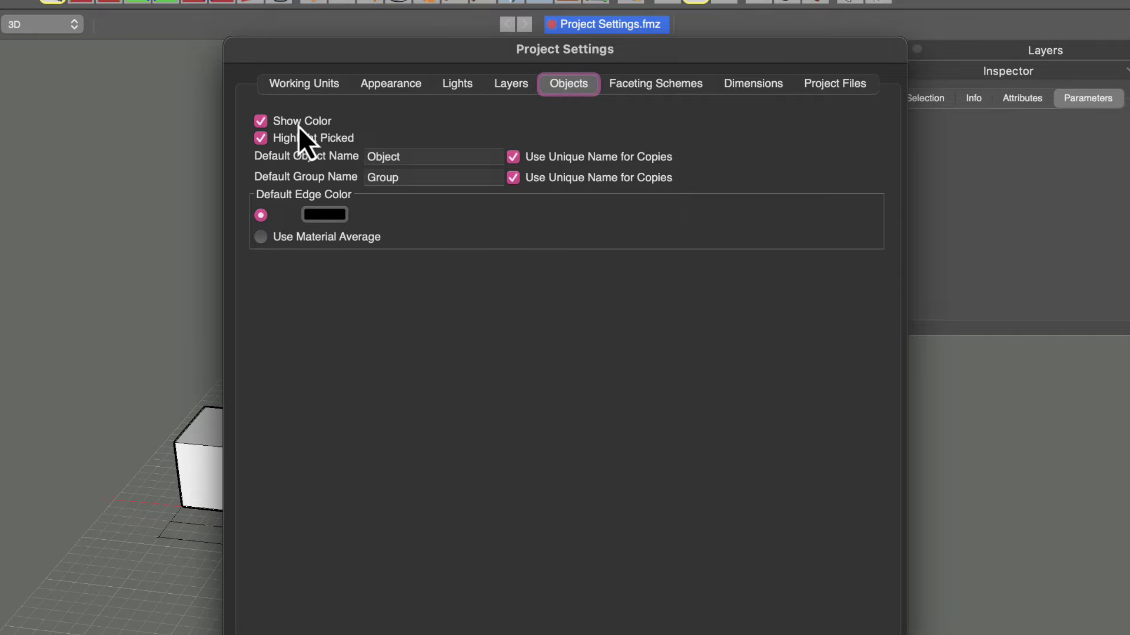
# - Close the project settings, select the pink cube and expand the layers list
pyautogui.press('Return')
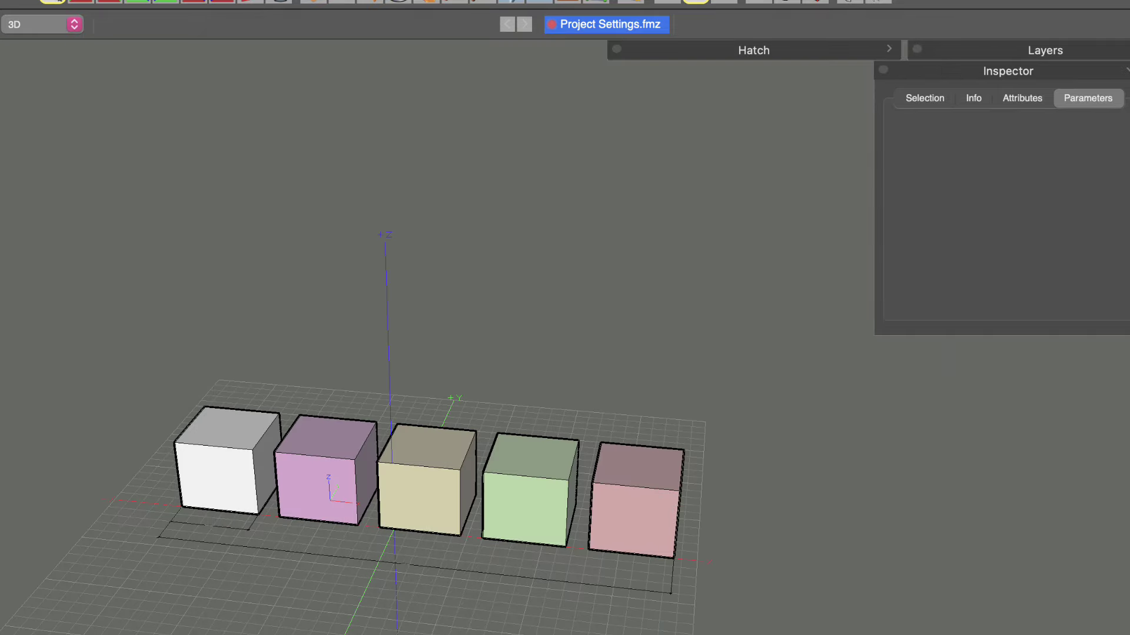
pyautogui.click(644, 535)
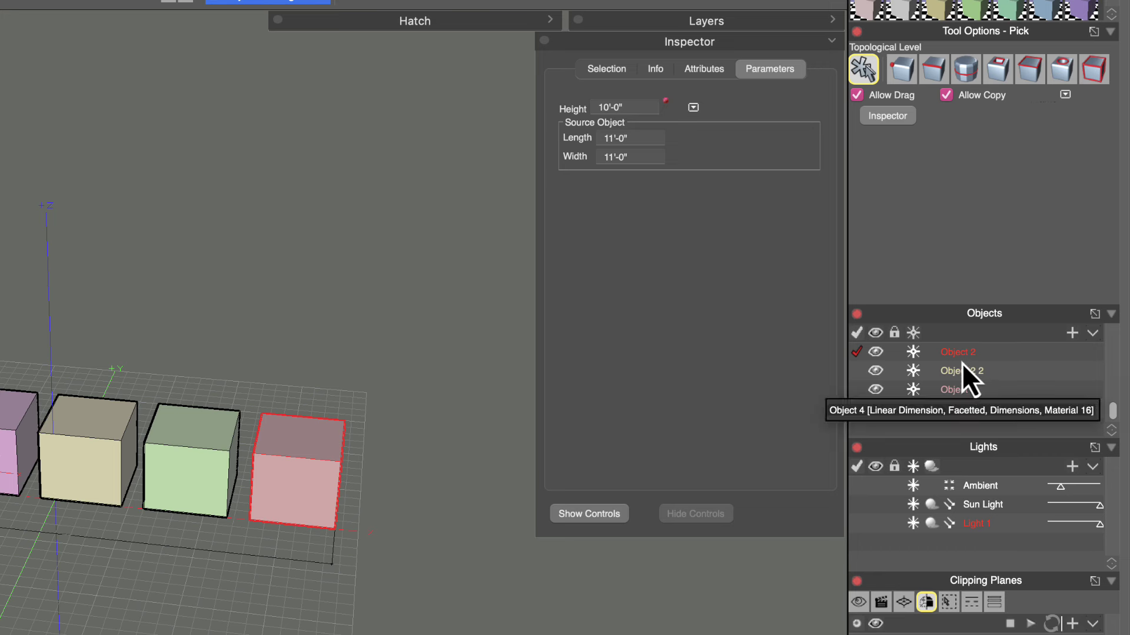
pyautogui.click(764, 26)
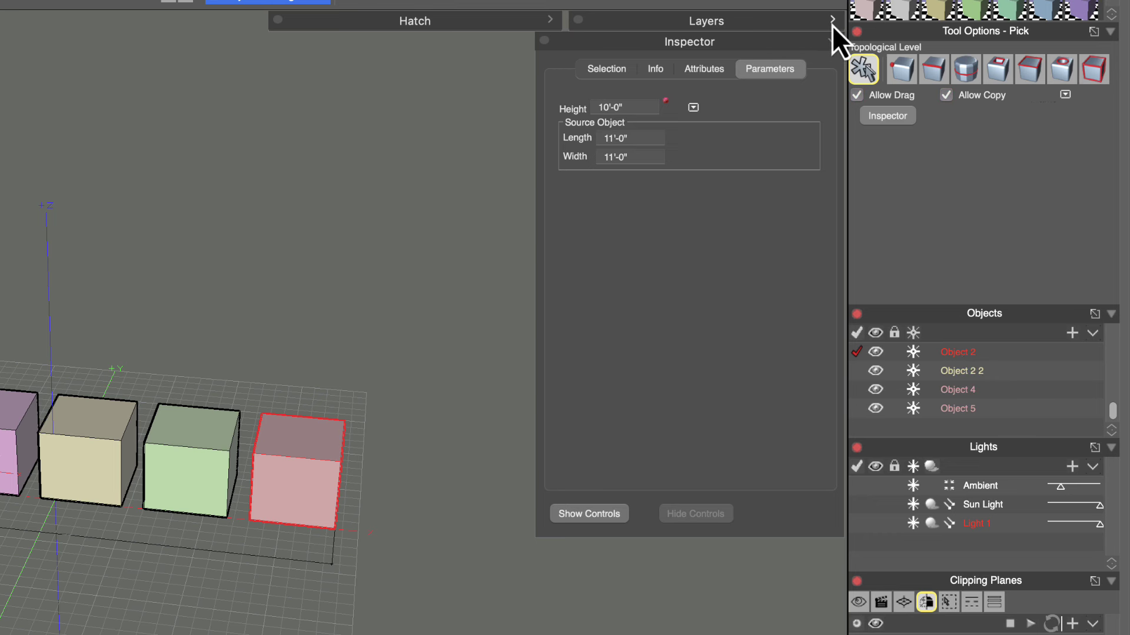
pyautogui.click(832, 26)
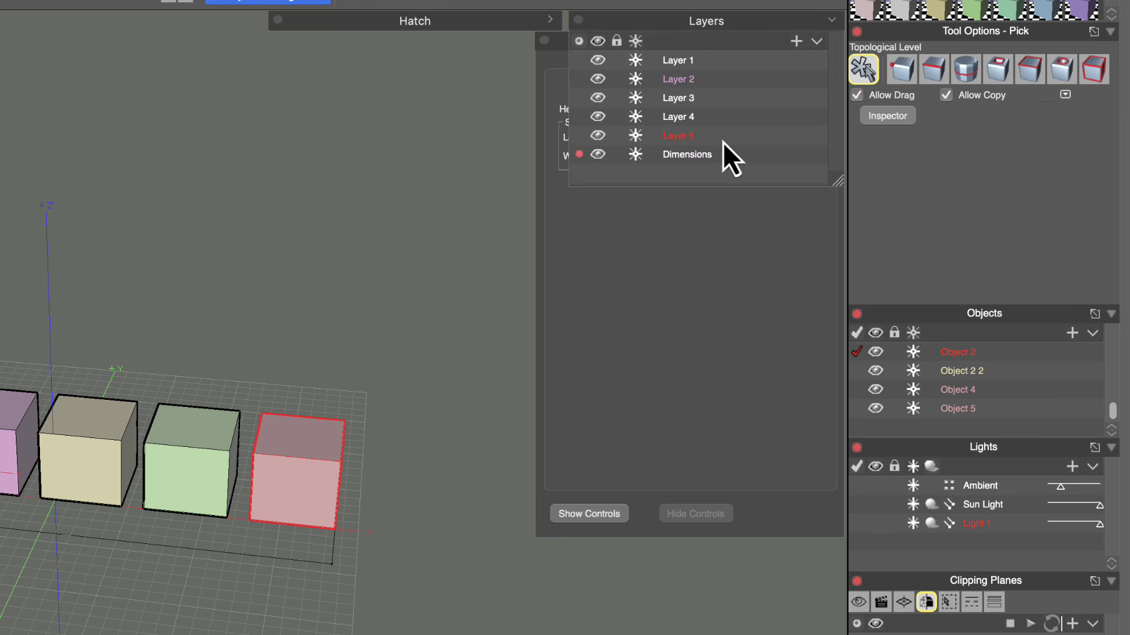
# - Select the yellow cube, then open the attributes of Layer 2
pyautogui.click(101, 459)
pyautogui.click(681, 81)
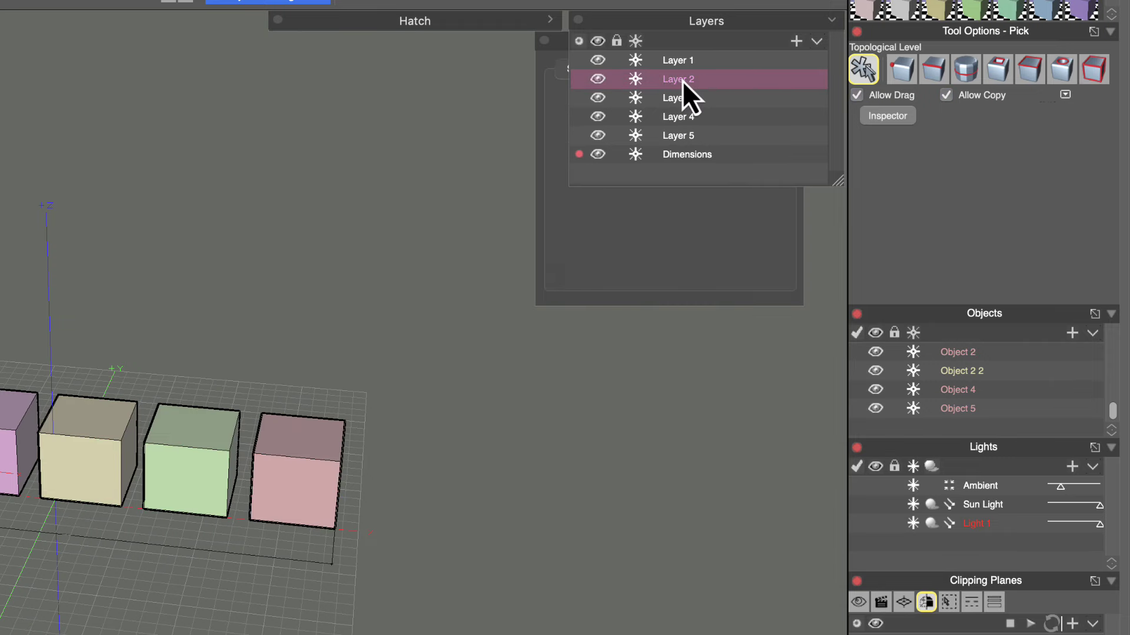
pyautogui.doubleClick(682, 80)
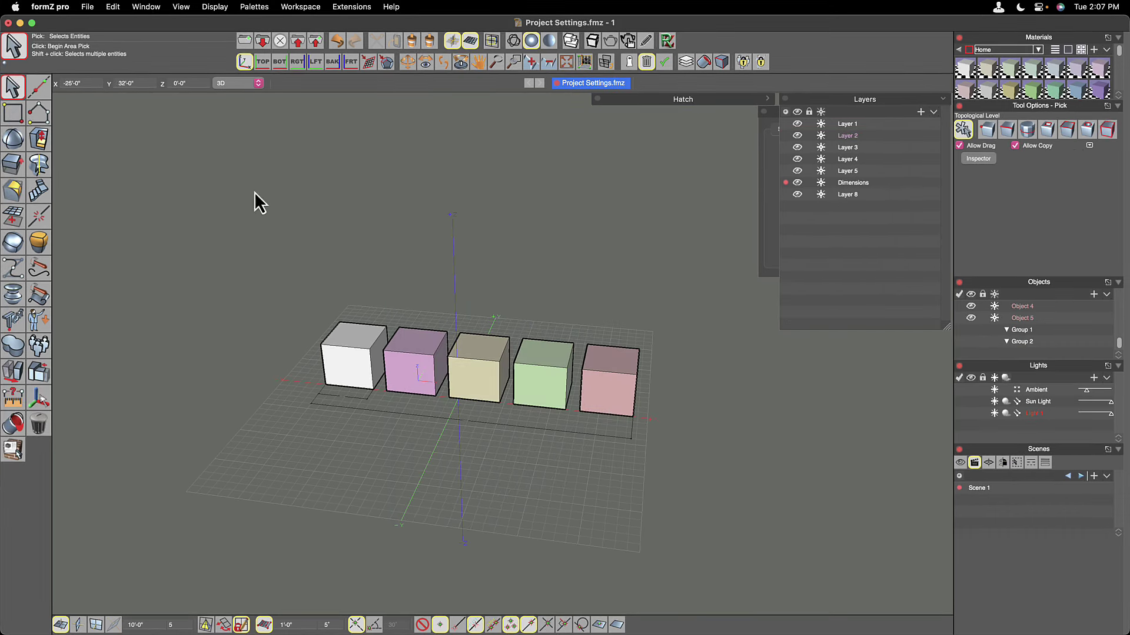
# - Enable Show Vertical Separators and Keep Lists Tightly Spaced in the Interface:Palettes preferences
pyautogui.click(112, 7)
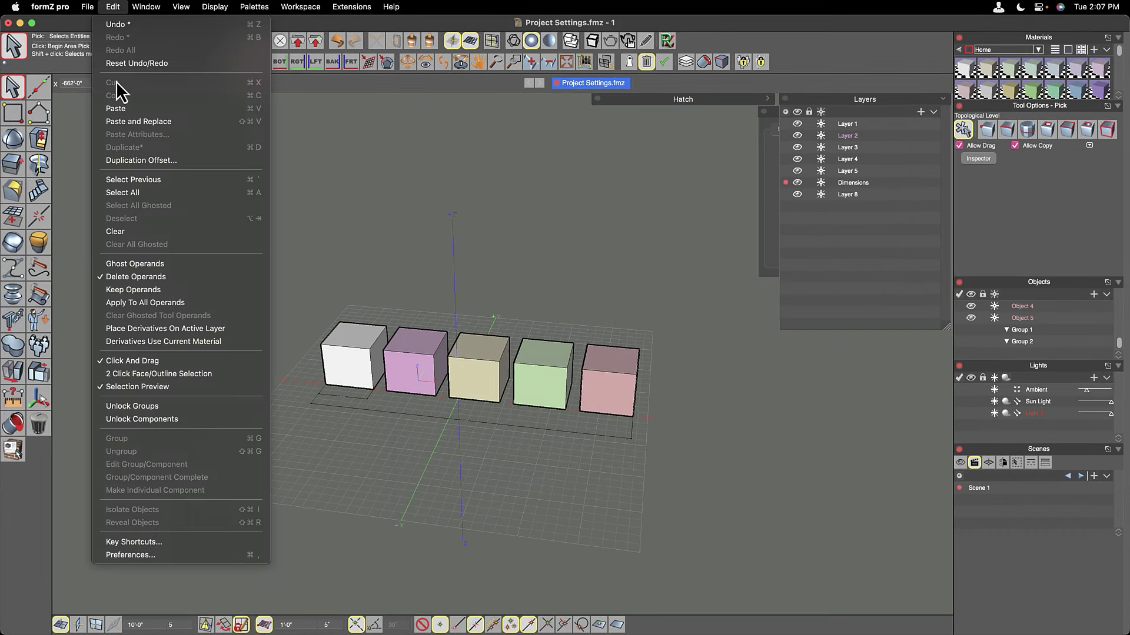
pyautogui.click(144, 558)
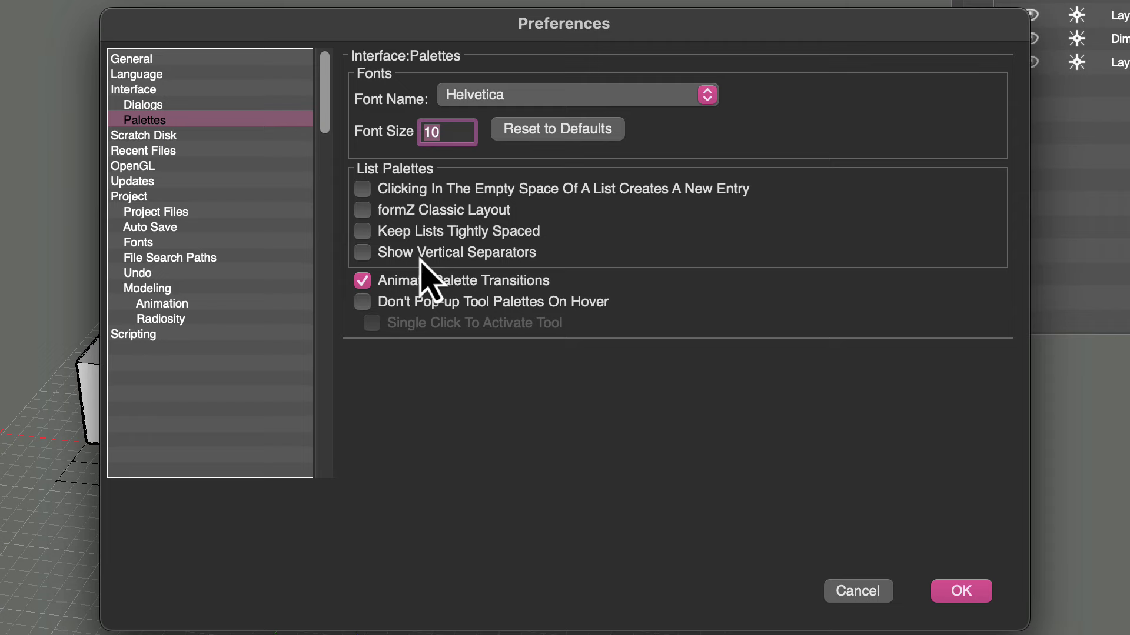
pyautogui.click(363, 253)
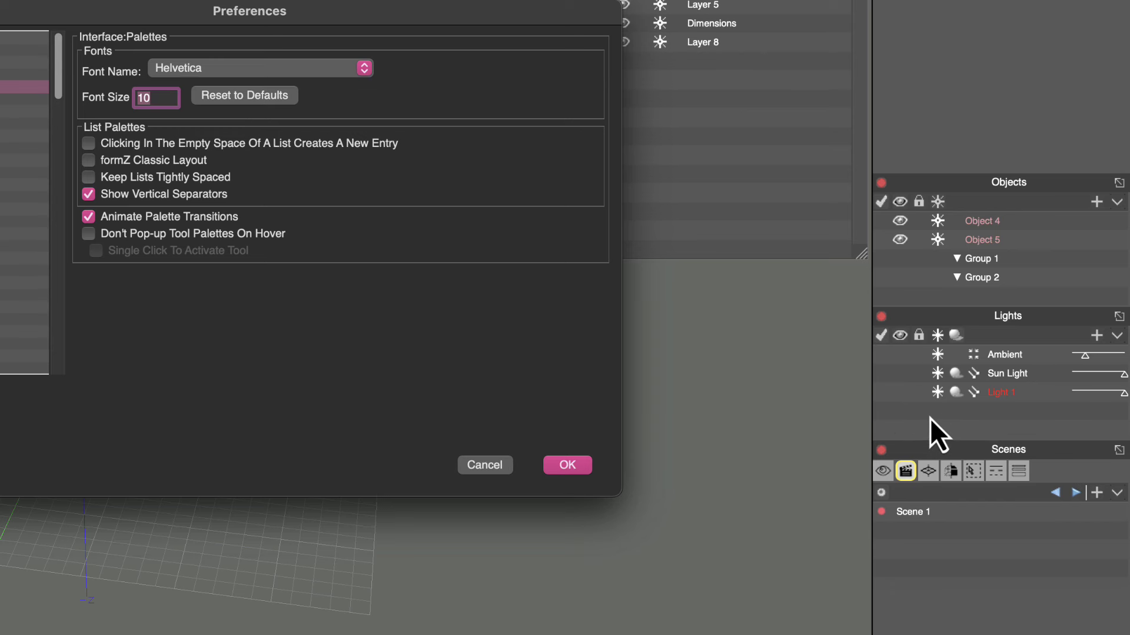
pyautogui.click(566, 465)
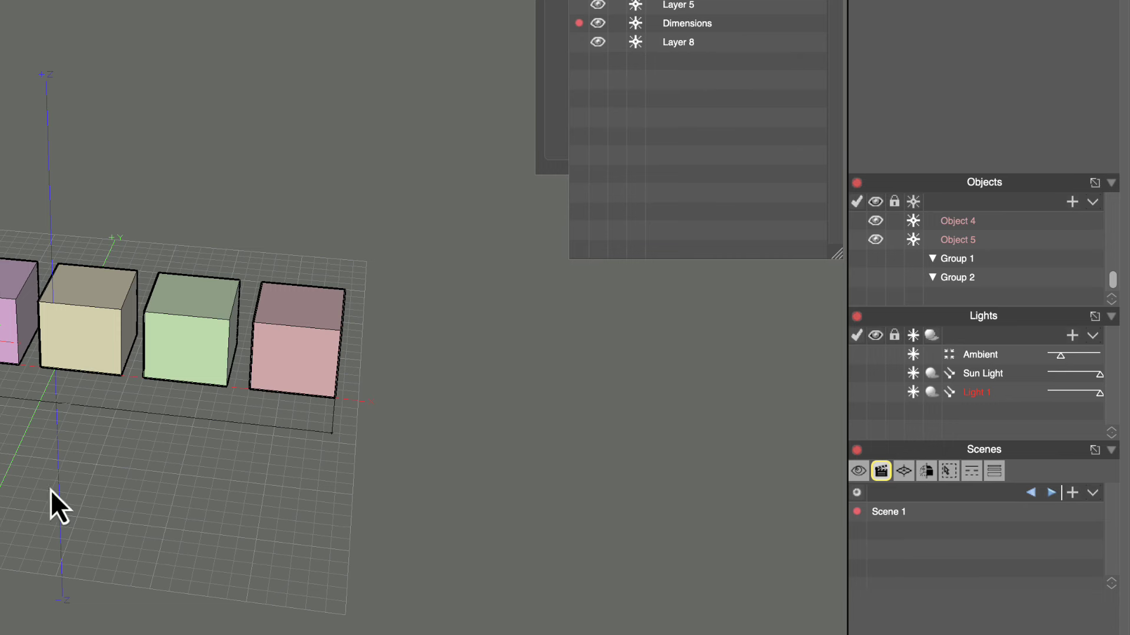
pyautogui.press('super+comma')
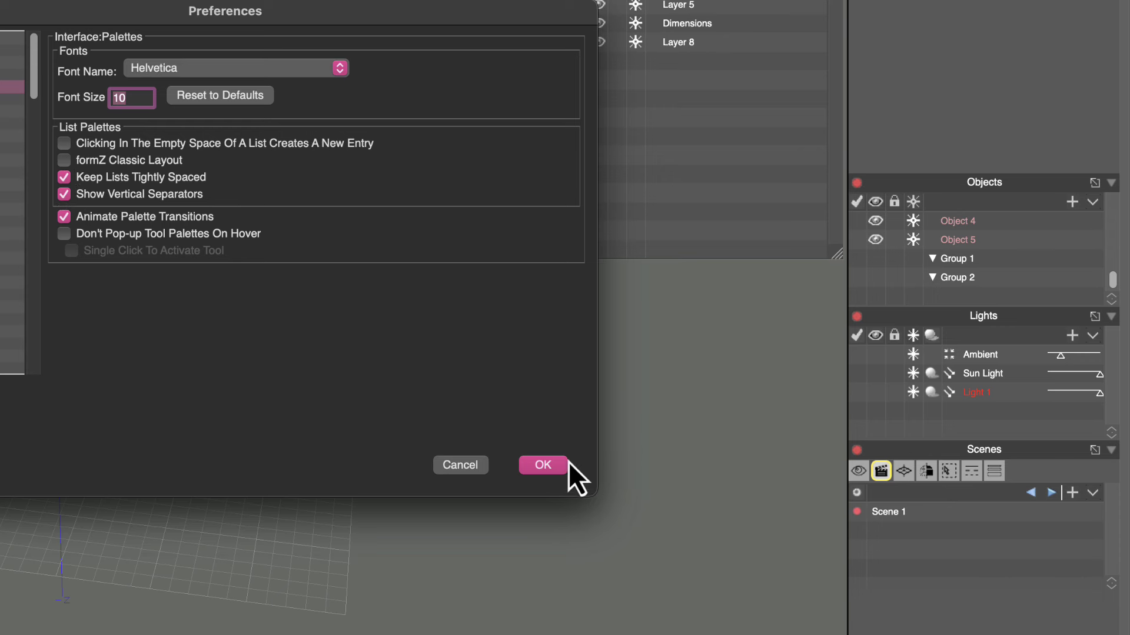
pyautogui.click(542, 464)
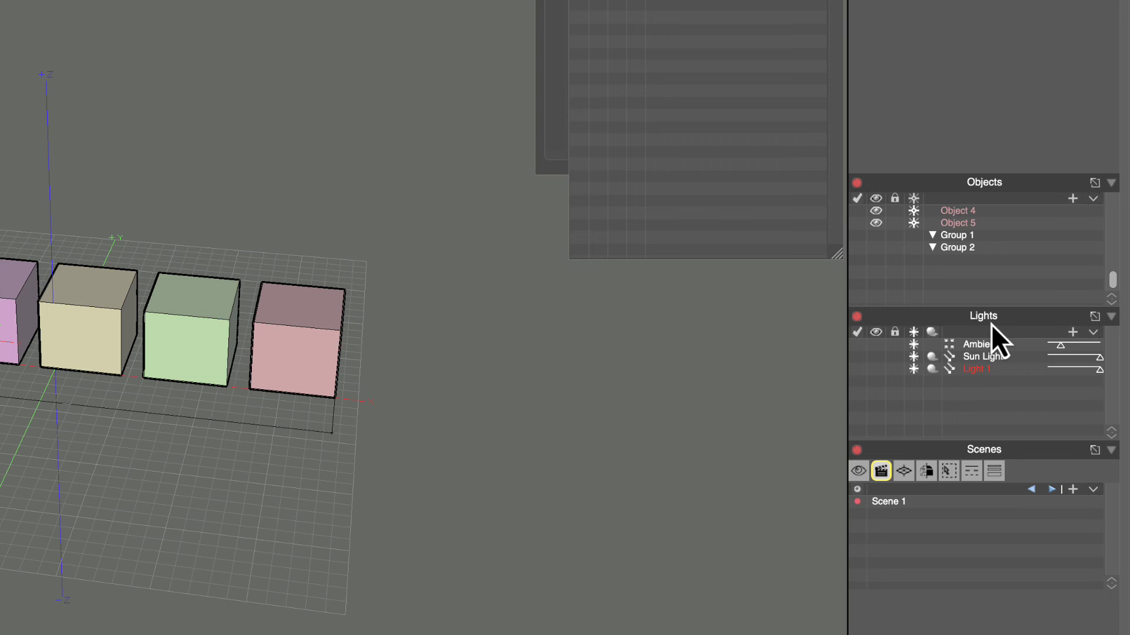
# - Cycle the lower palette through Scenes, Planes, Clipping Planes, Selection Sets, Line Styles, Line Weight, ending on Views
pyautogui.click(858, 471)
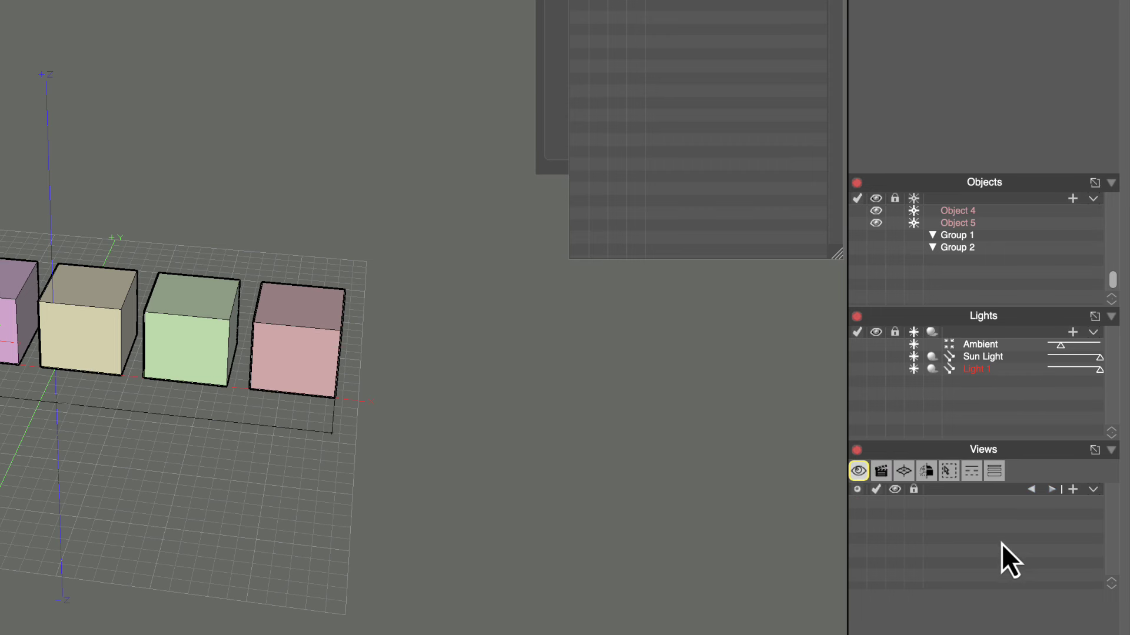
pyautogui.click(880, 470)
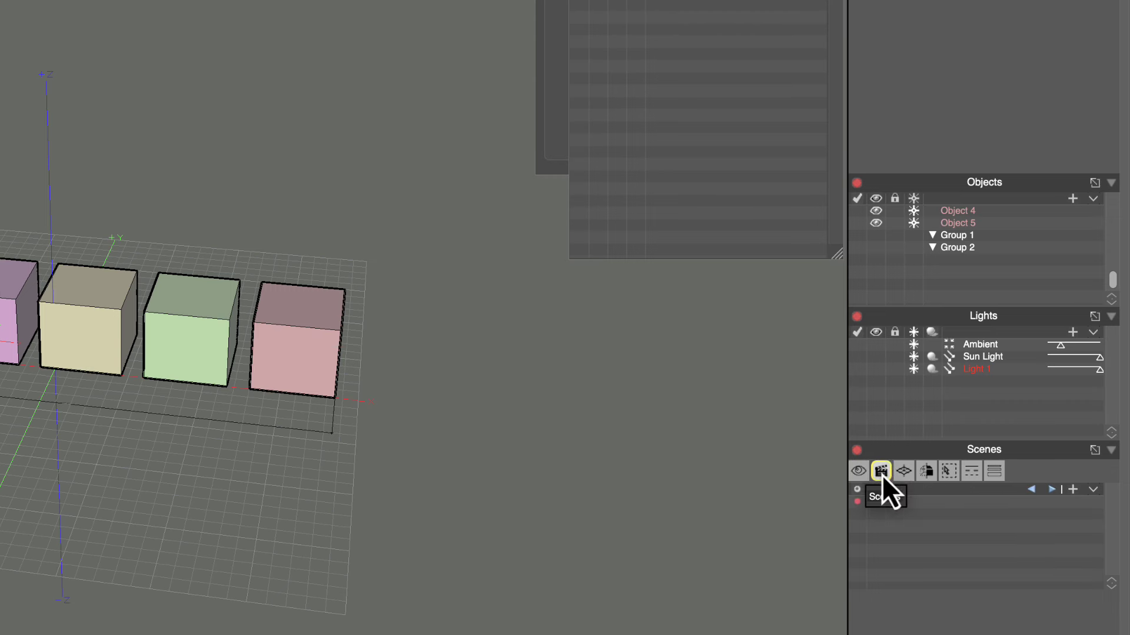
pyautogui.click(903, 470)
pyautogui.click(925, 471)
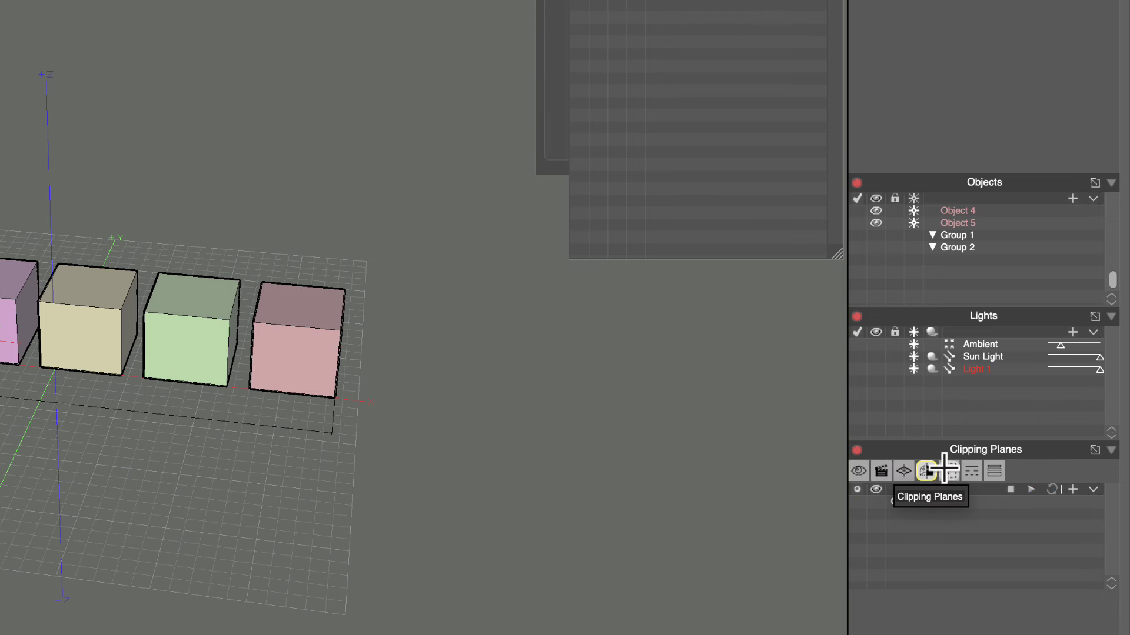
pyautogui.click(949, 471)
pyautogui.click(971, 471)
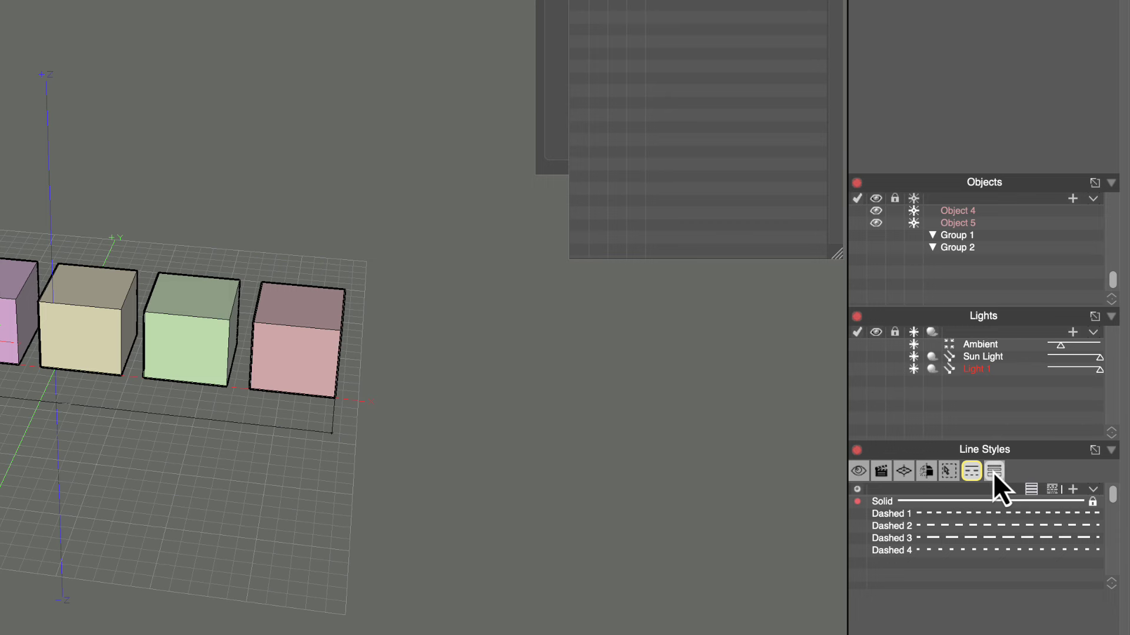
pyautogui.click(994, 471)
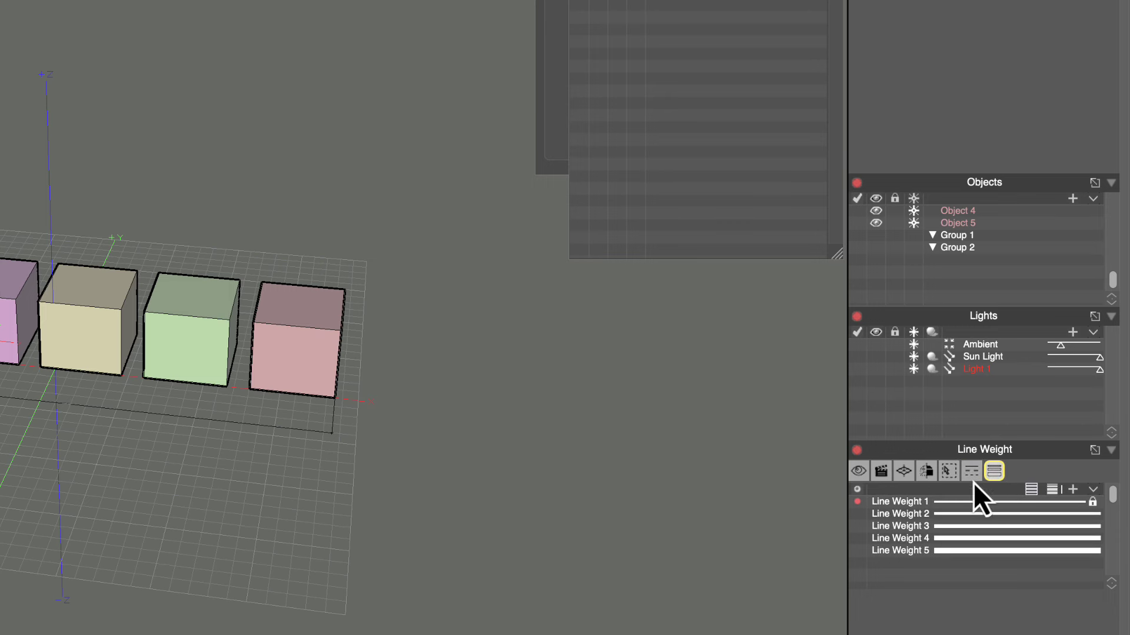
pyautogui.click(858, 471)
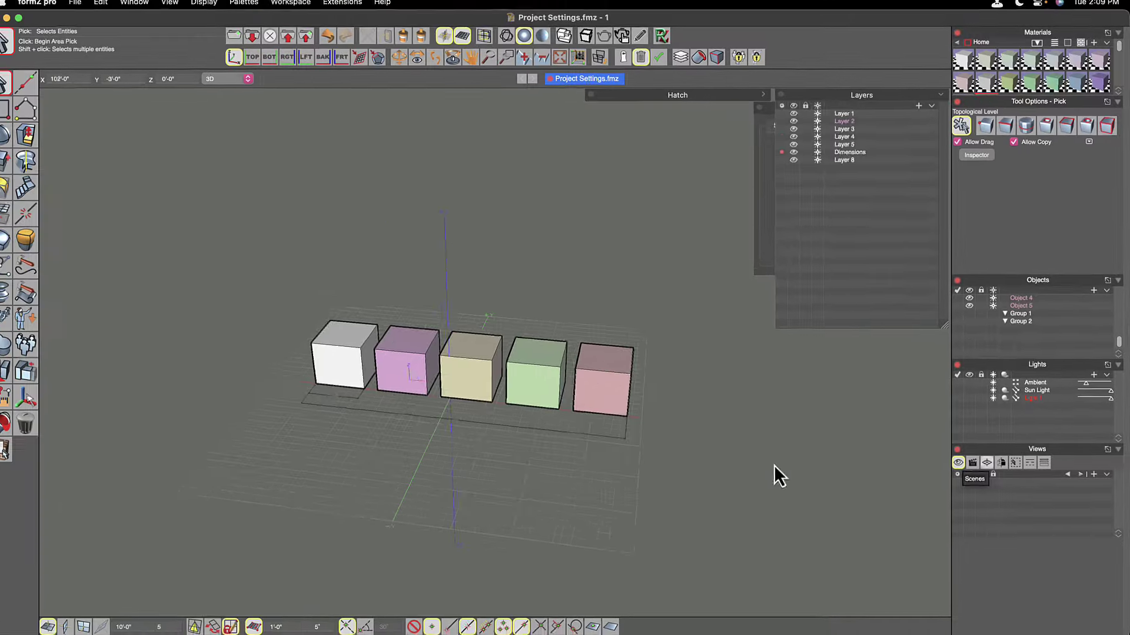
# - Hide all palettes and toolbars, then scroll the view across the cubes
pyautogui.click(255, 7)
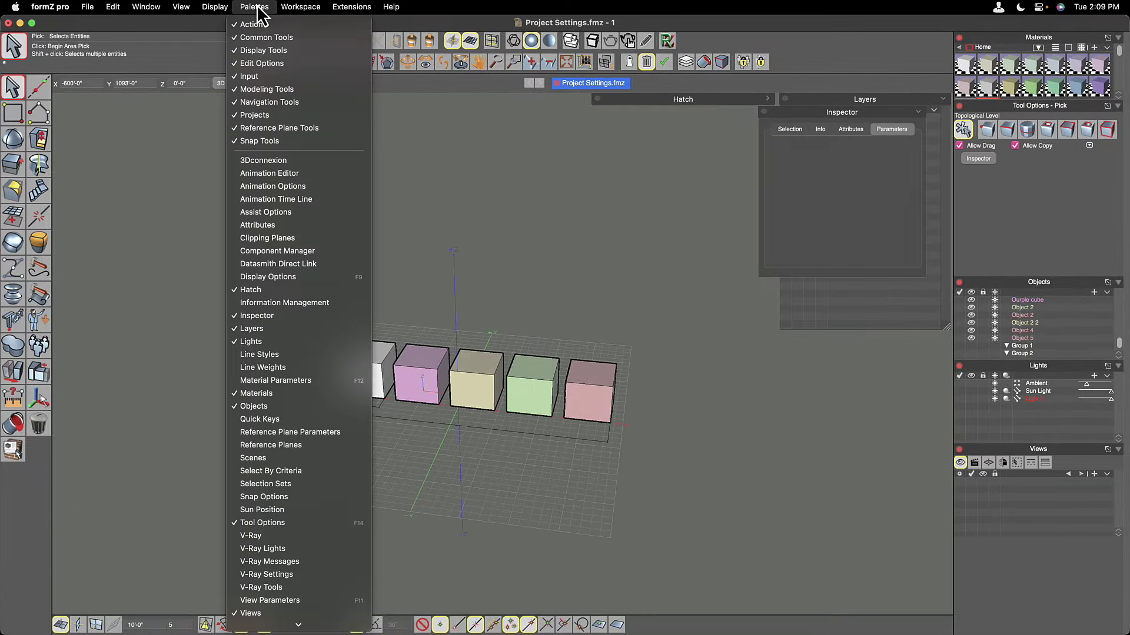
pyautogui.scroll(-5, 294, 353)
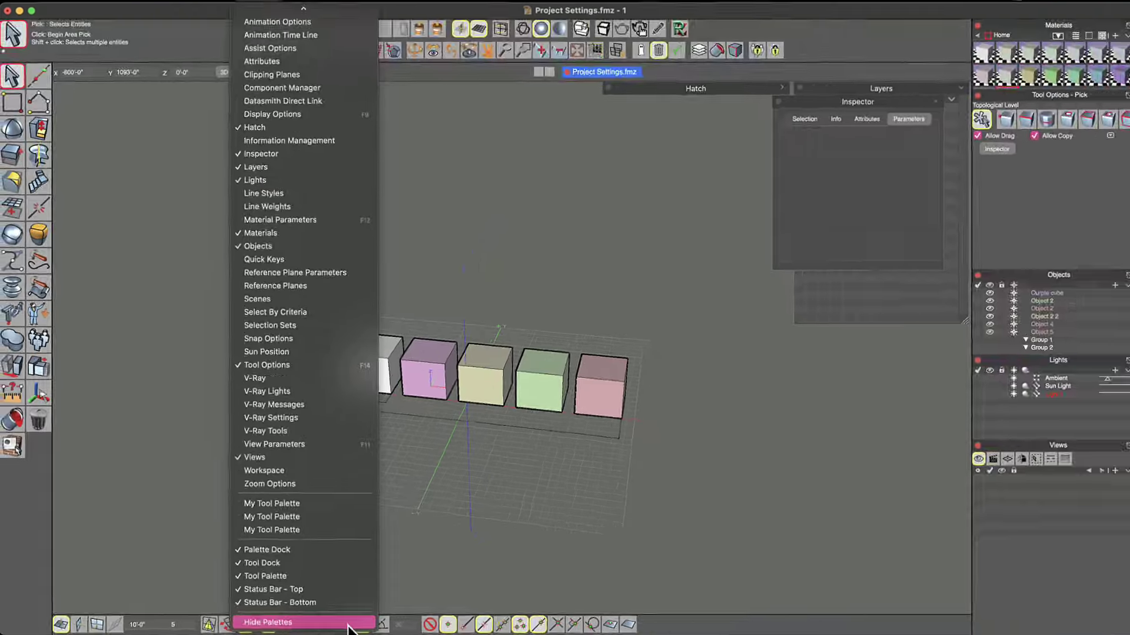
pyautogui.click(348, 623)
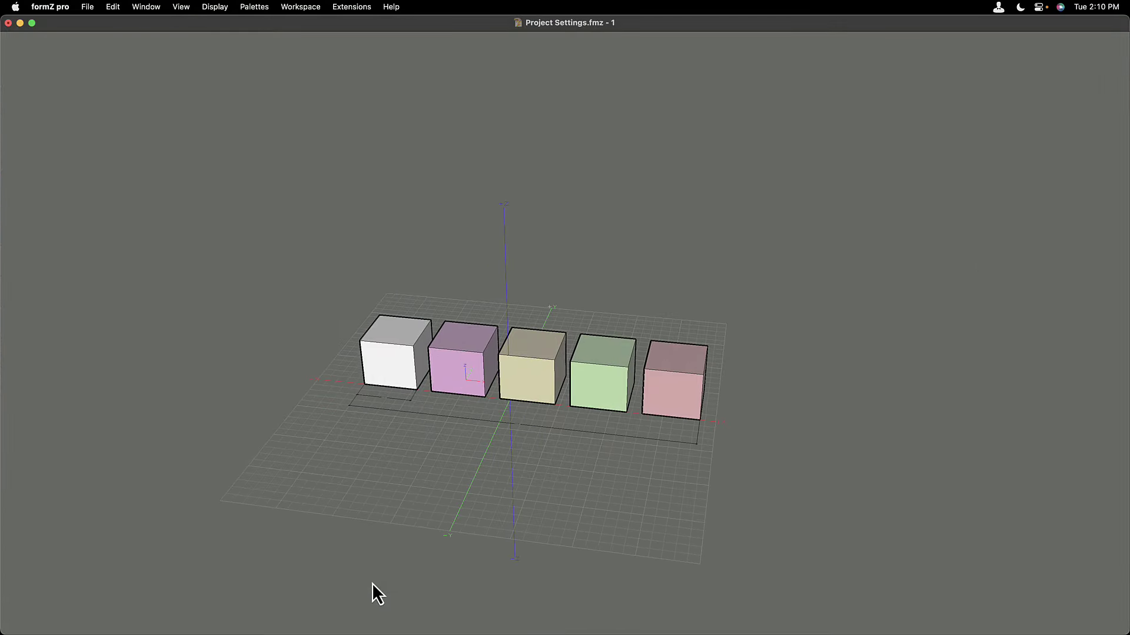
pyautogui.hscroll(10, 372, 578)
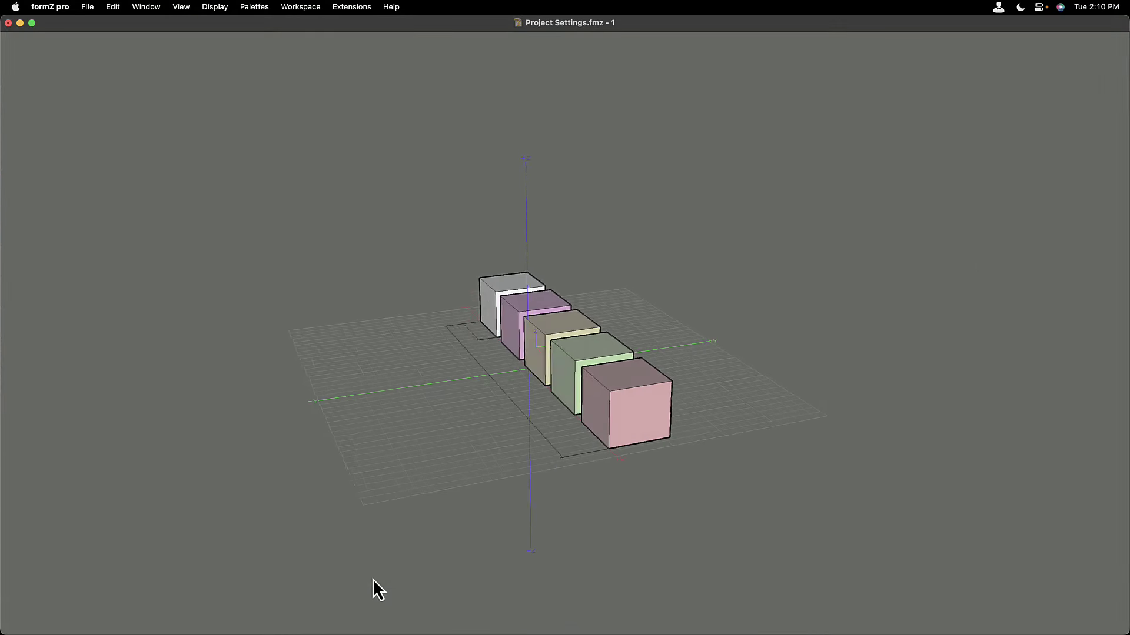
pyautogui.hscroll(15, 372, 579)
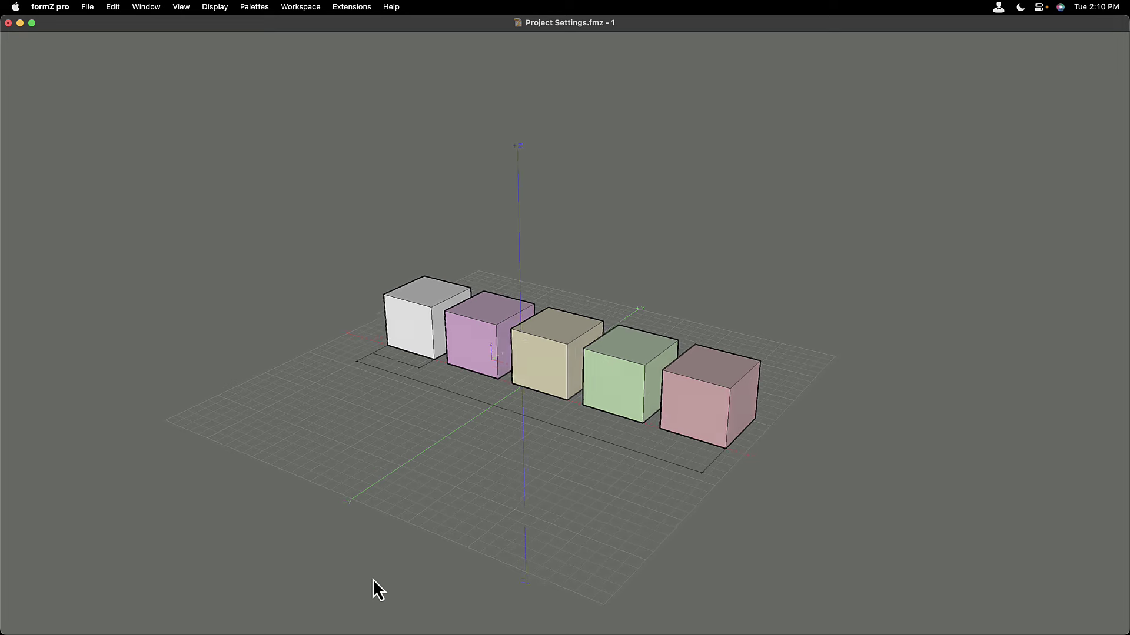
pyautogui.hscroll(3, 373, 579)
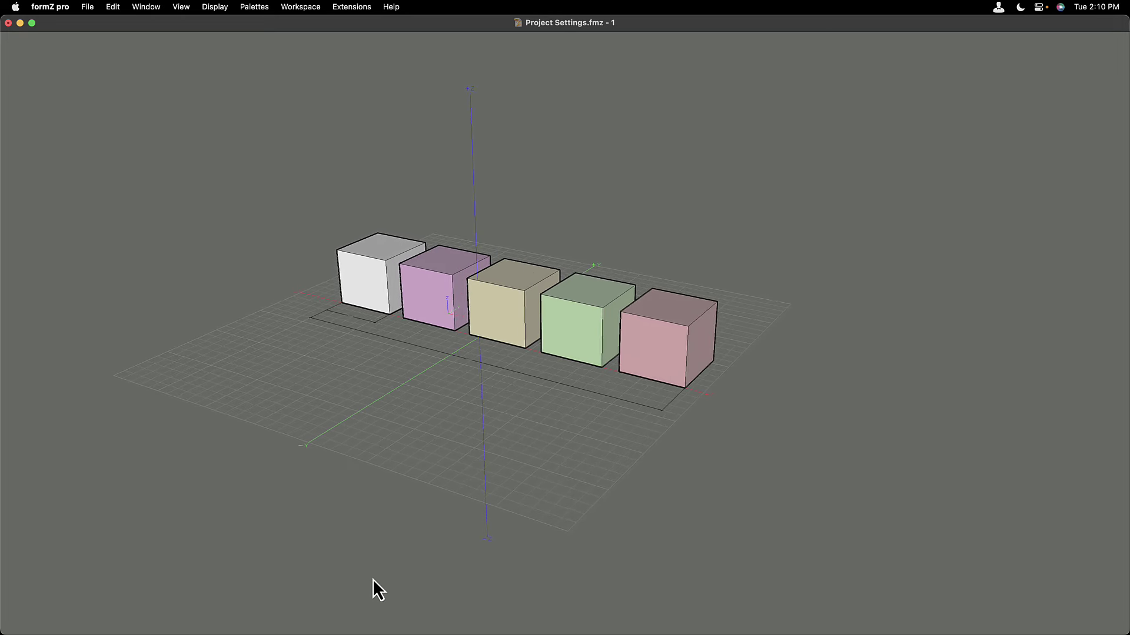
# - Bring all palettes and toolbars back from the Palettes menu
pyautogui.click(260, 7)
pyautogui.moveTo(328, 623)
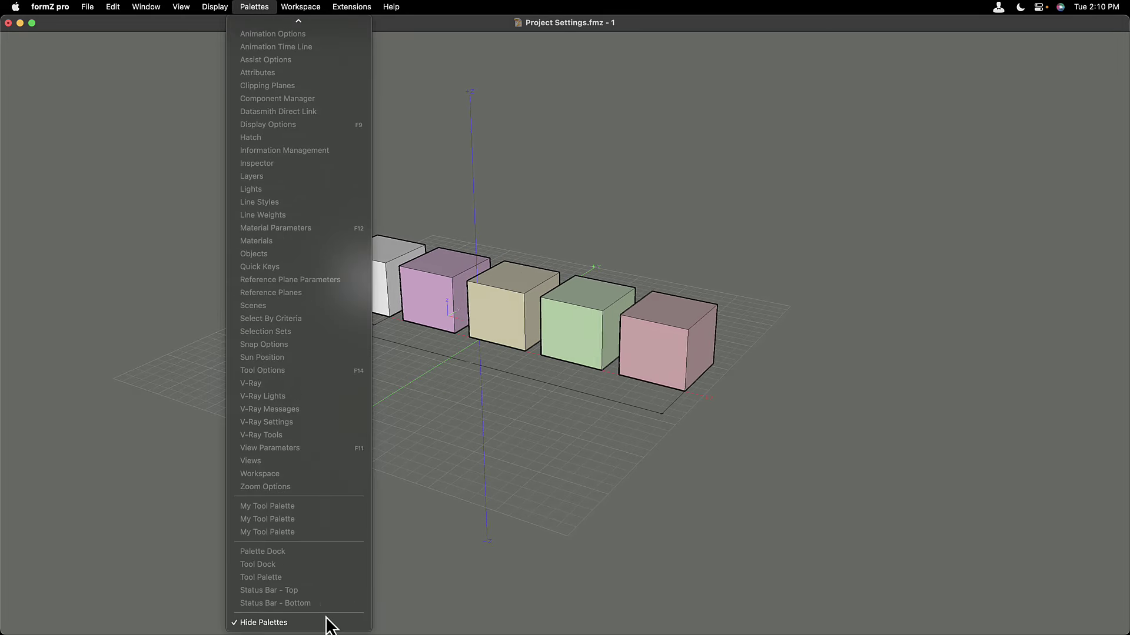
pyautogui.click(281, 623)
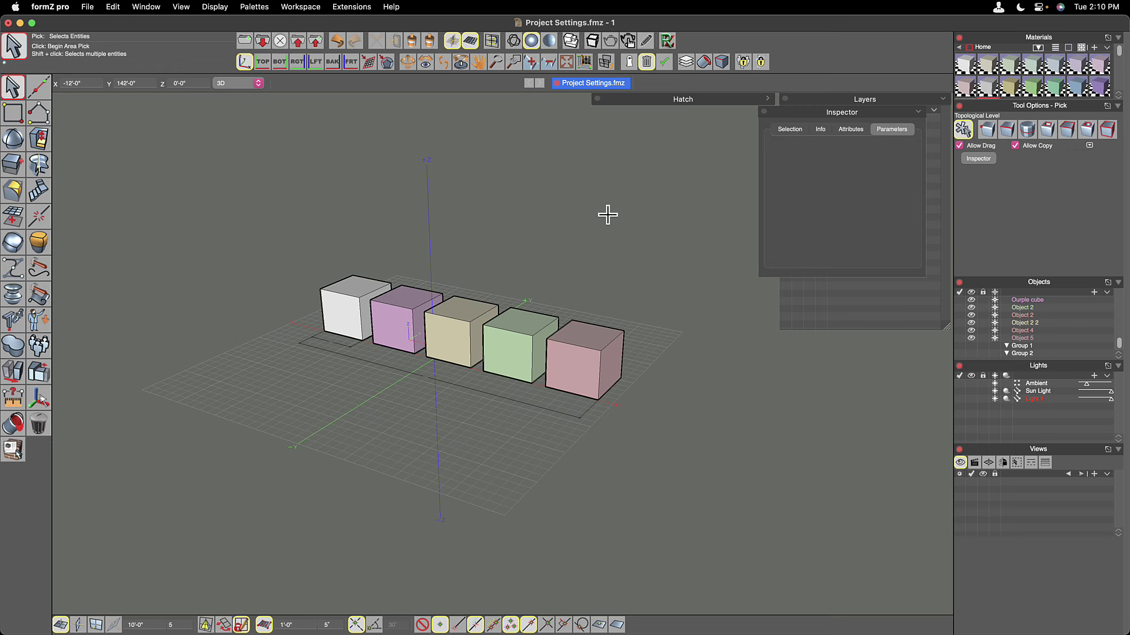
# - Reset the Modeling workspace to its default palette layout and confirm the reset
pyautogui.click(302, 8)
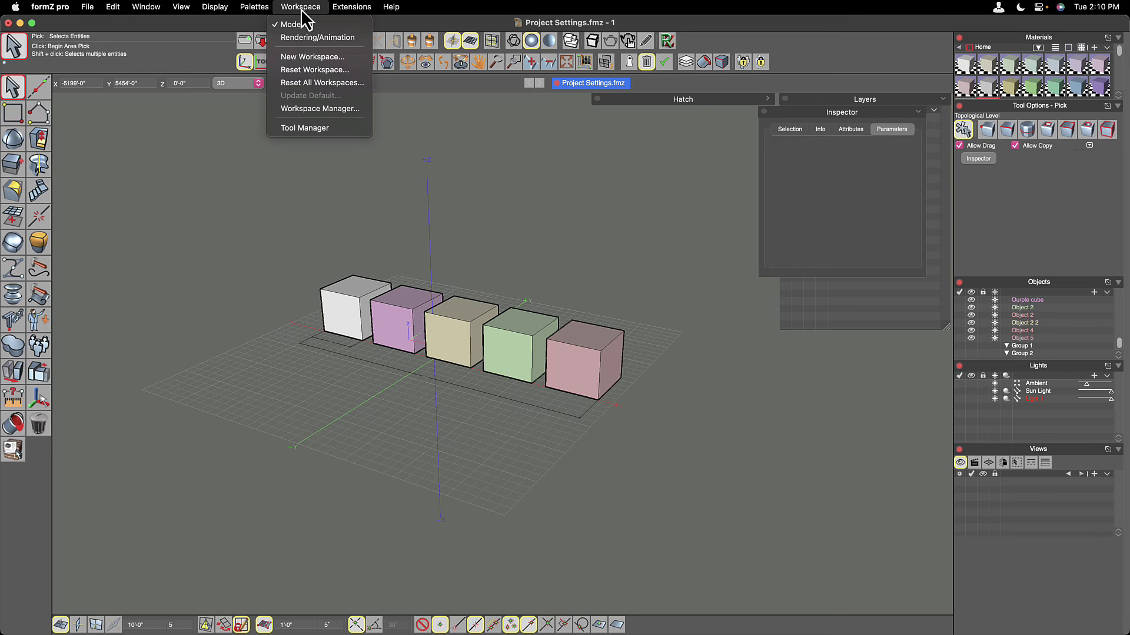
pyautogui.click(292, 72)
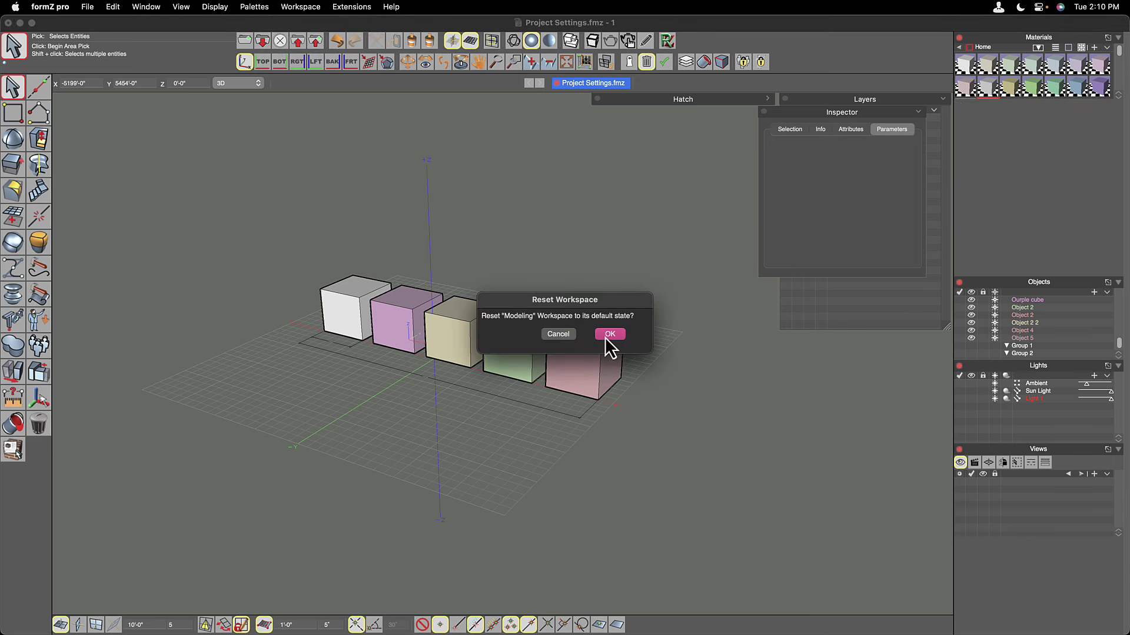
pyautogui.click(607, 337)
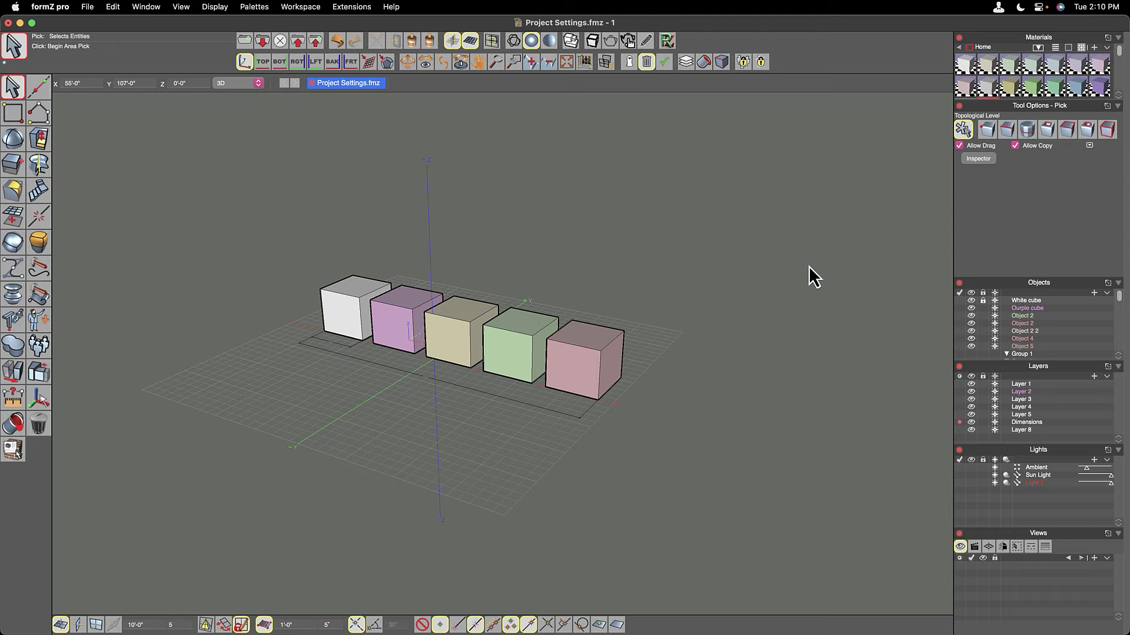
pyautogui.click(318, 6)
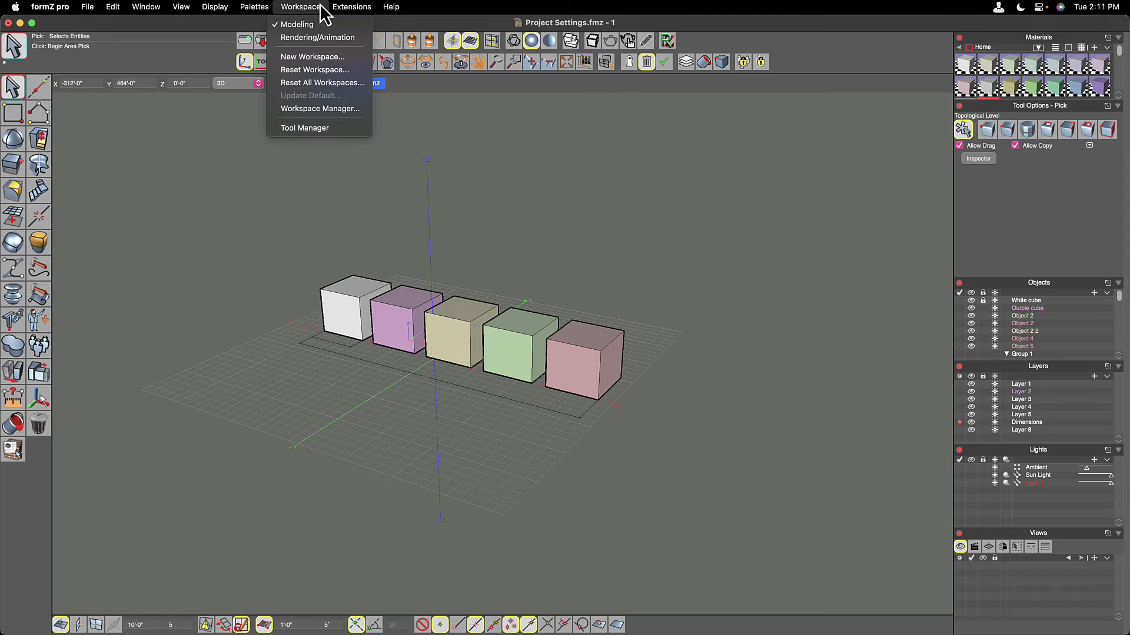